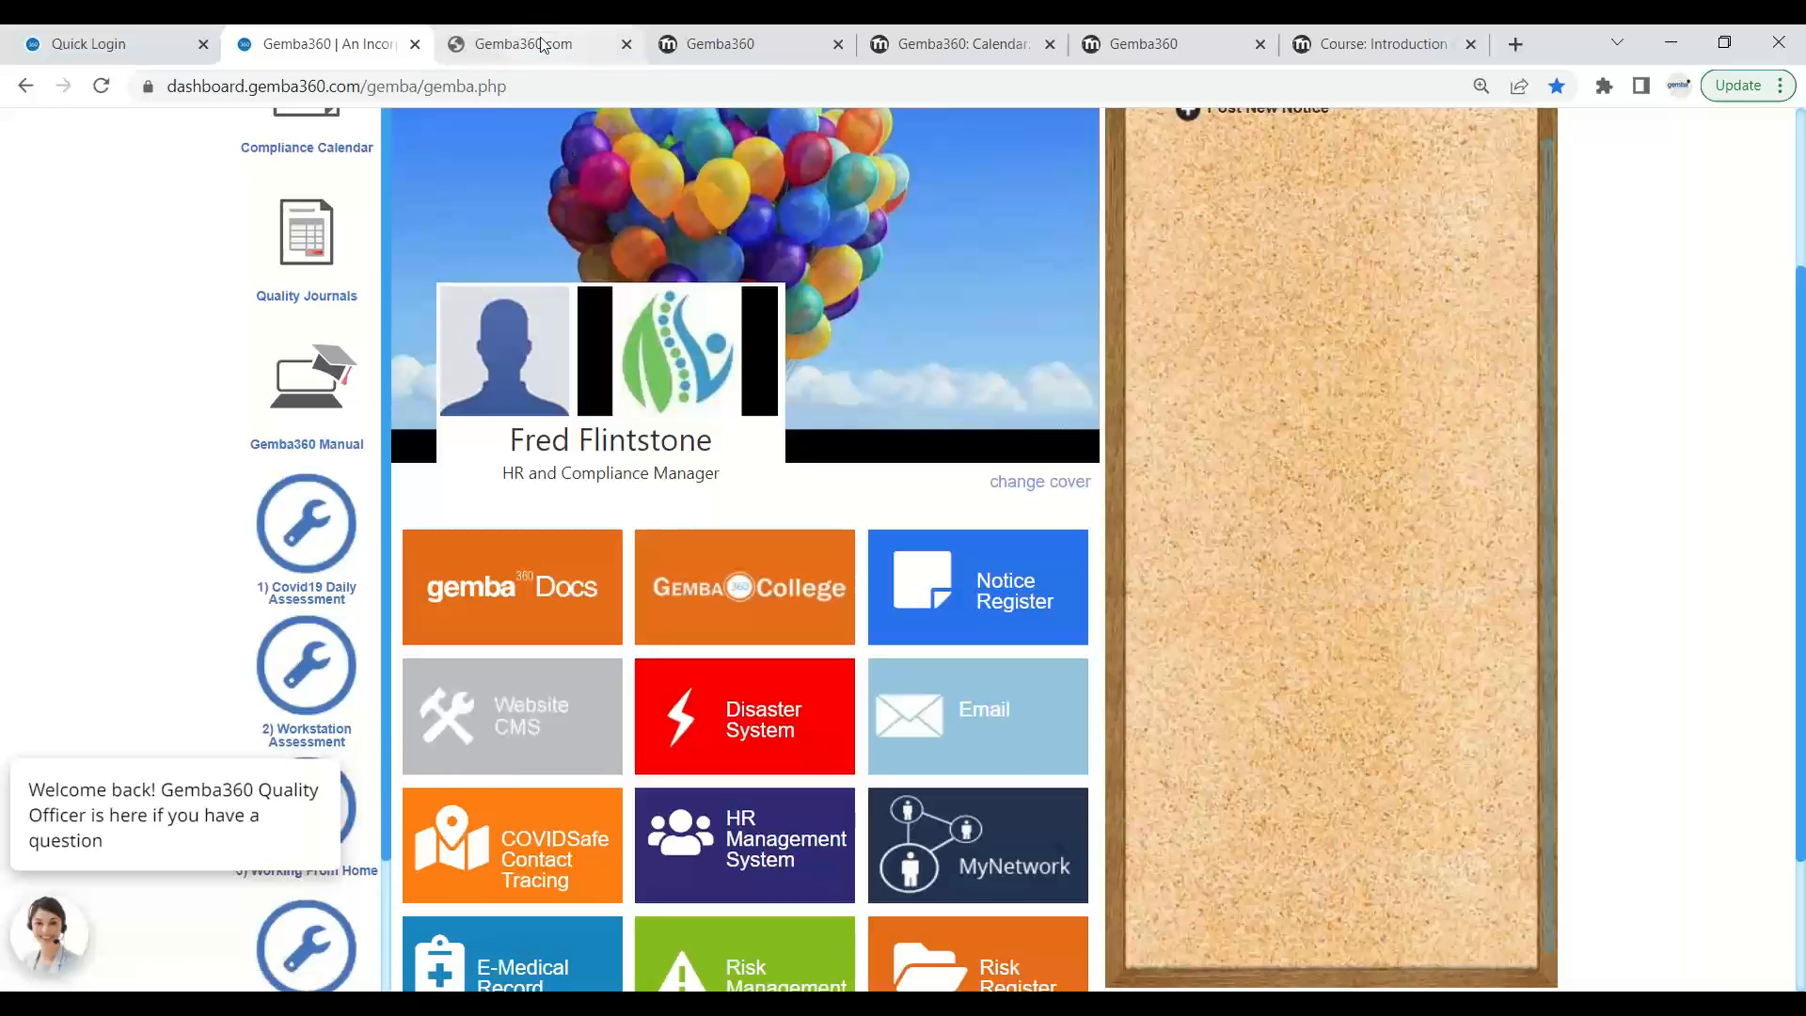
# - Switch to the HR Management site, open the employee's qualifications and check which skills a new skill entry offers
pyautogui.click(543, 44)
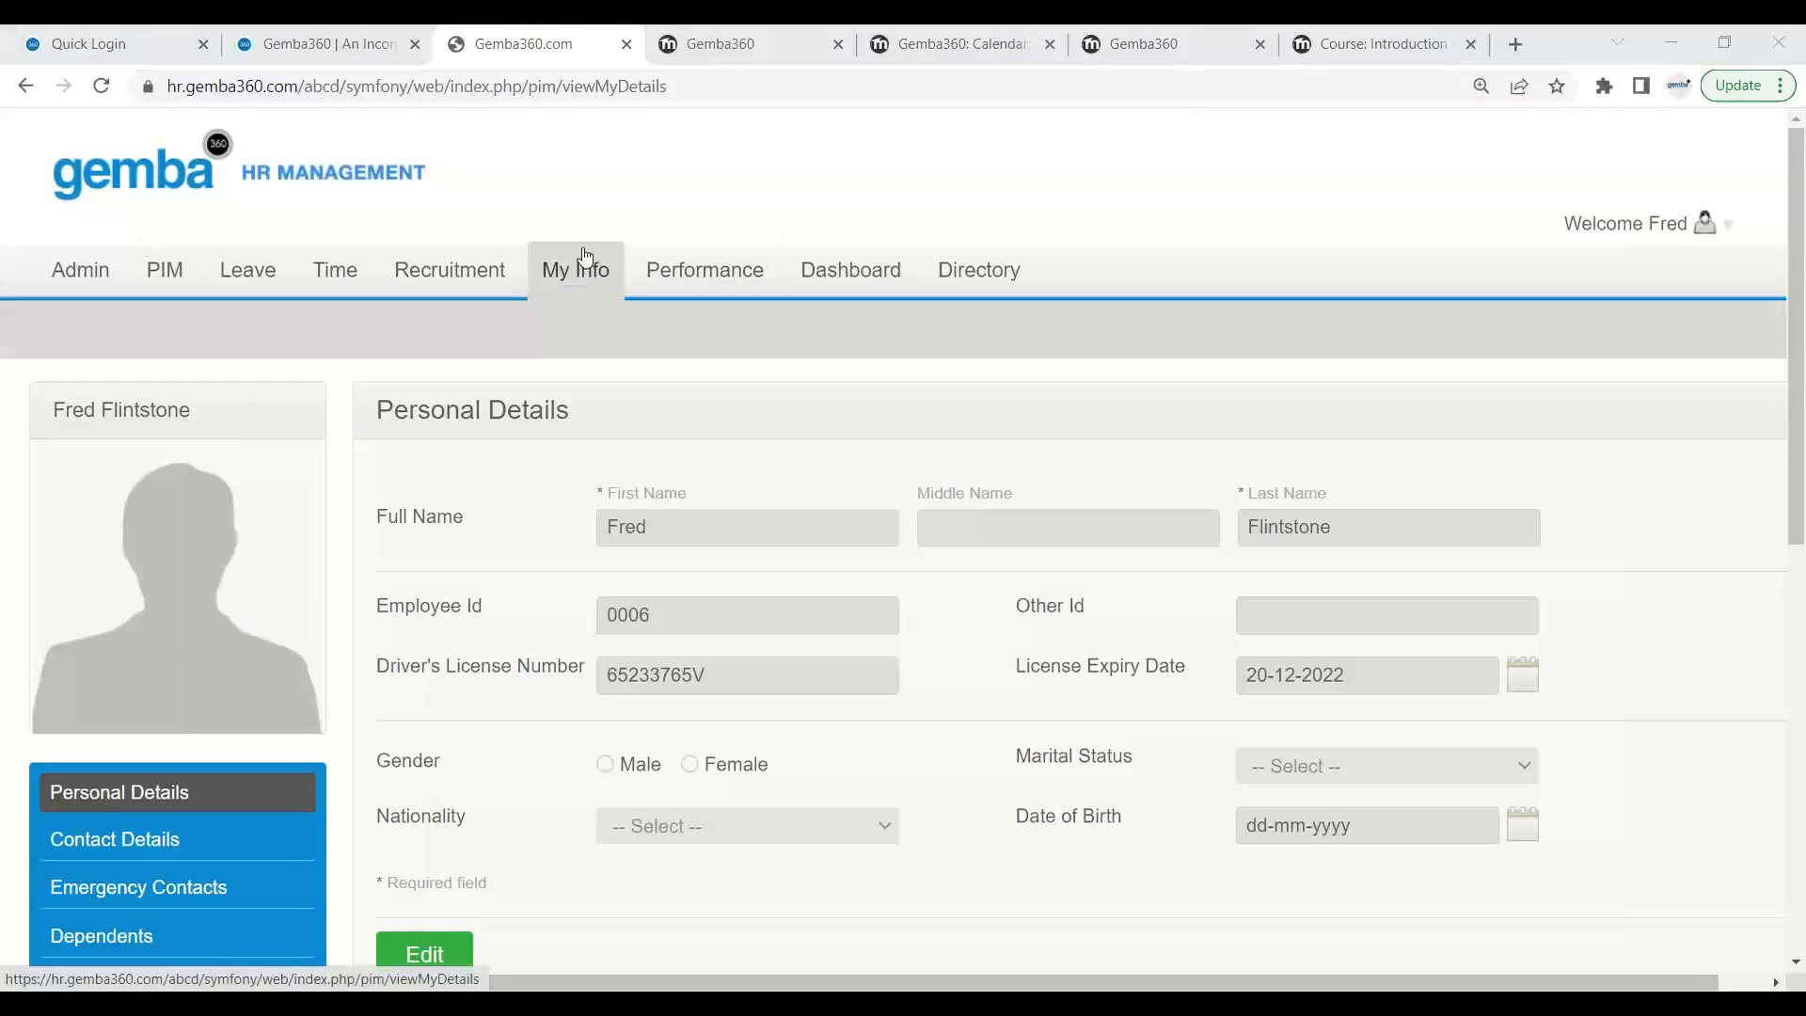
pyautogui.scroll(-3, 610, 217)
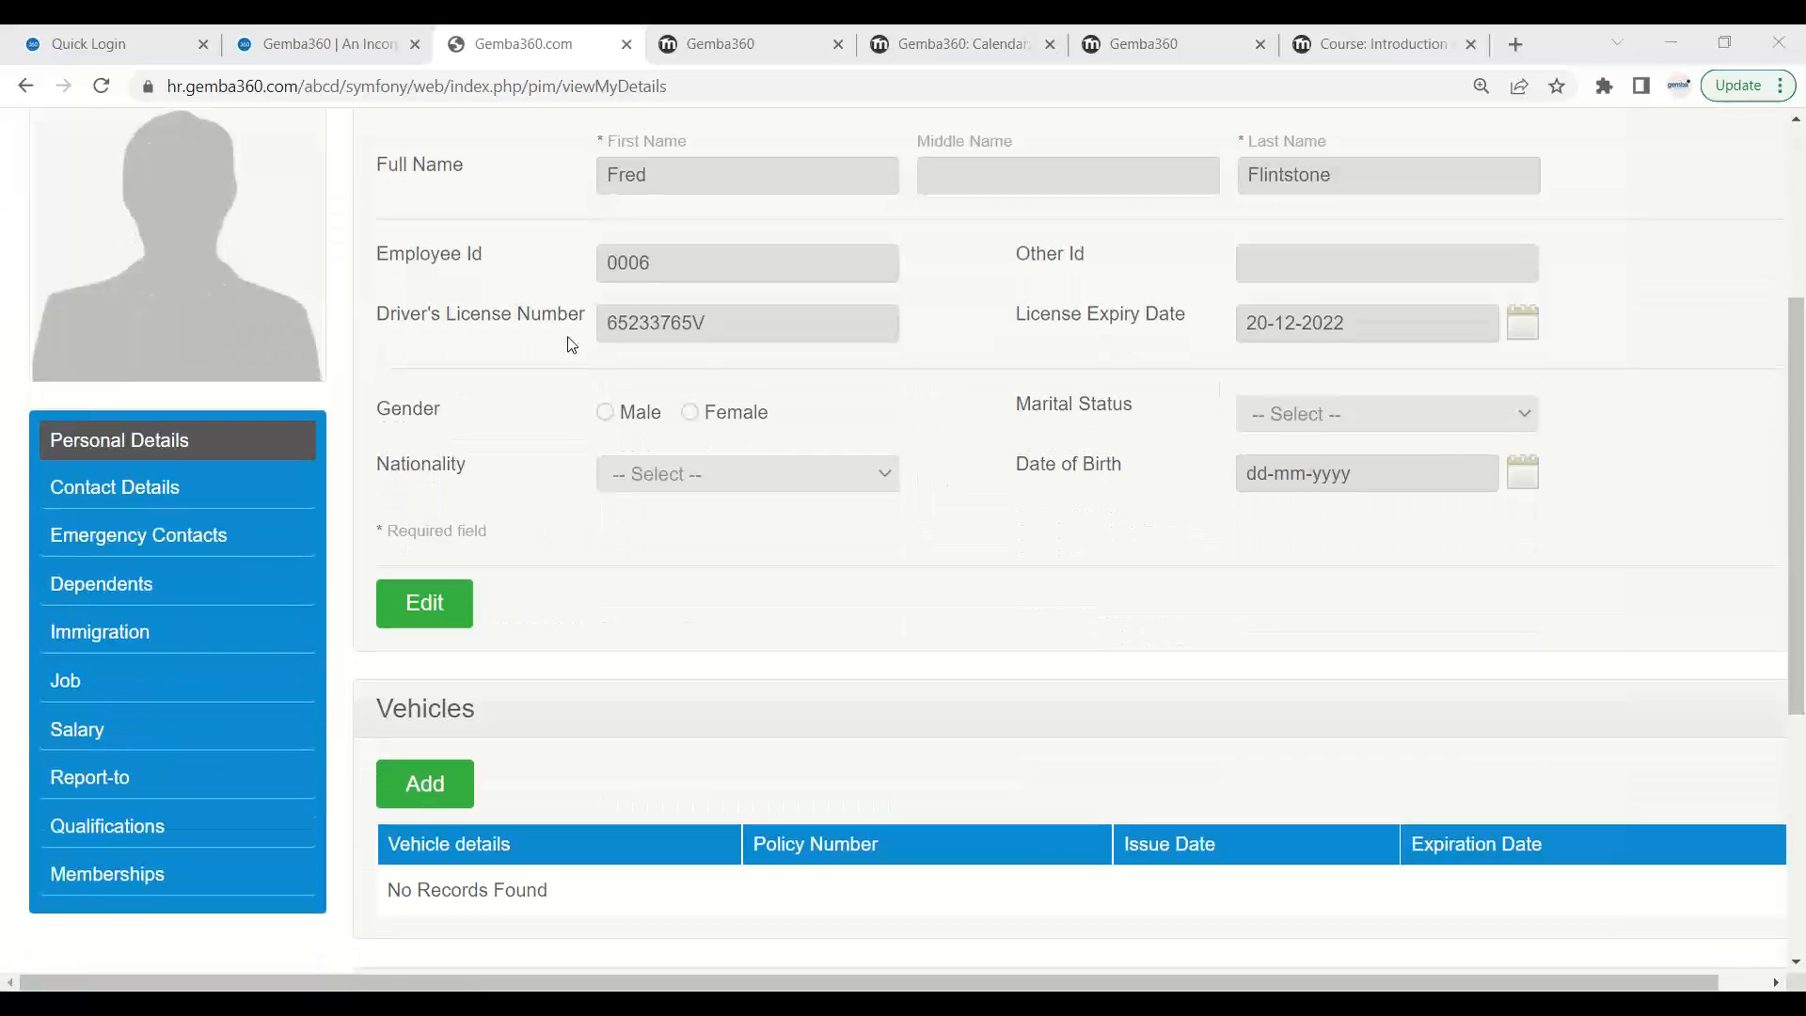
pyautogui.click(229, 825)
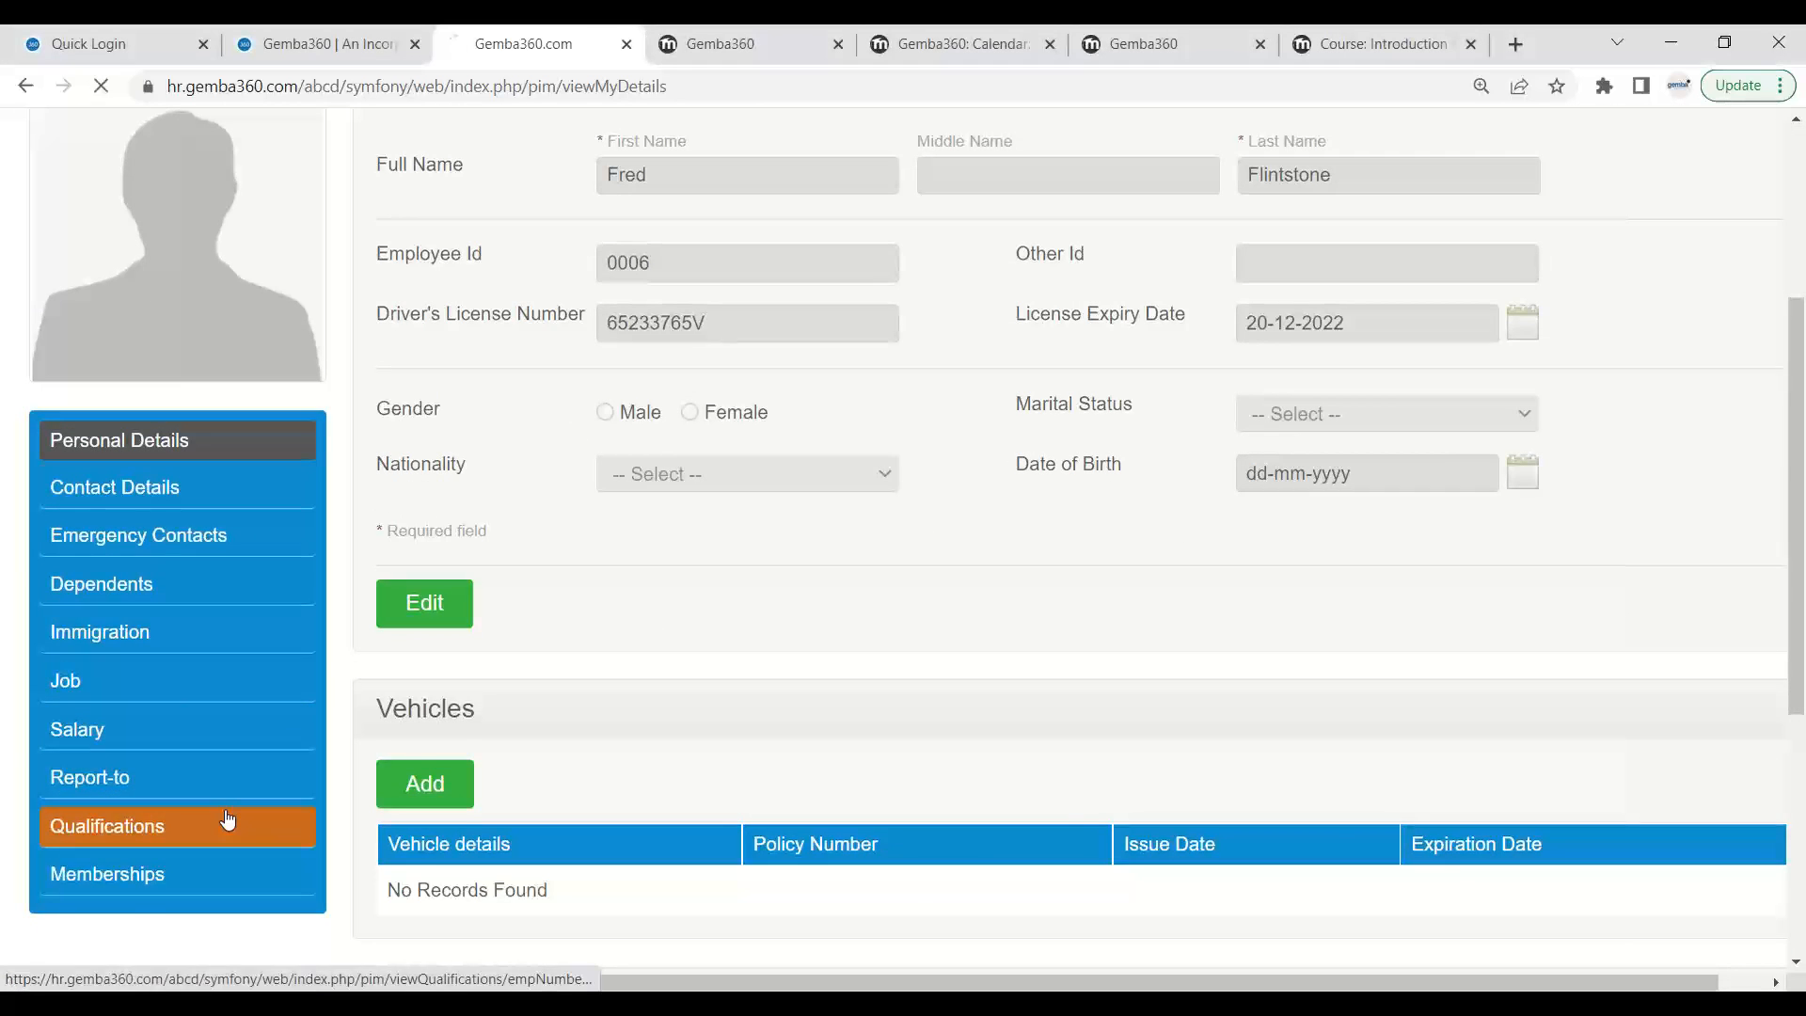
pyautogui.scroll(-3, 497, 539)
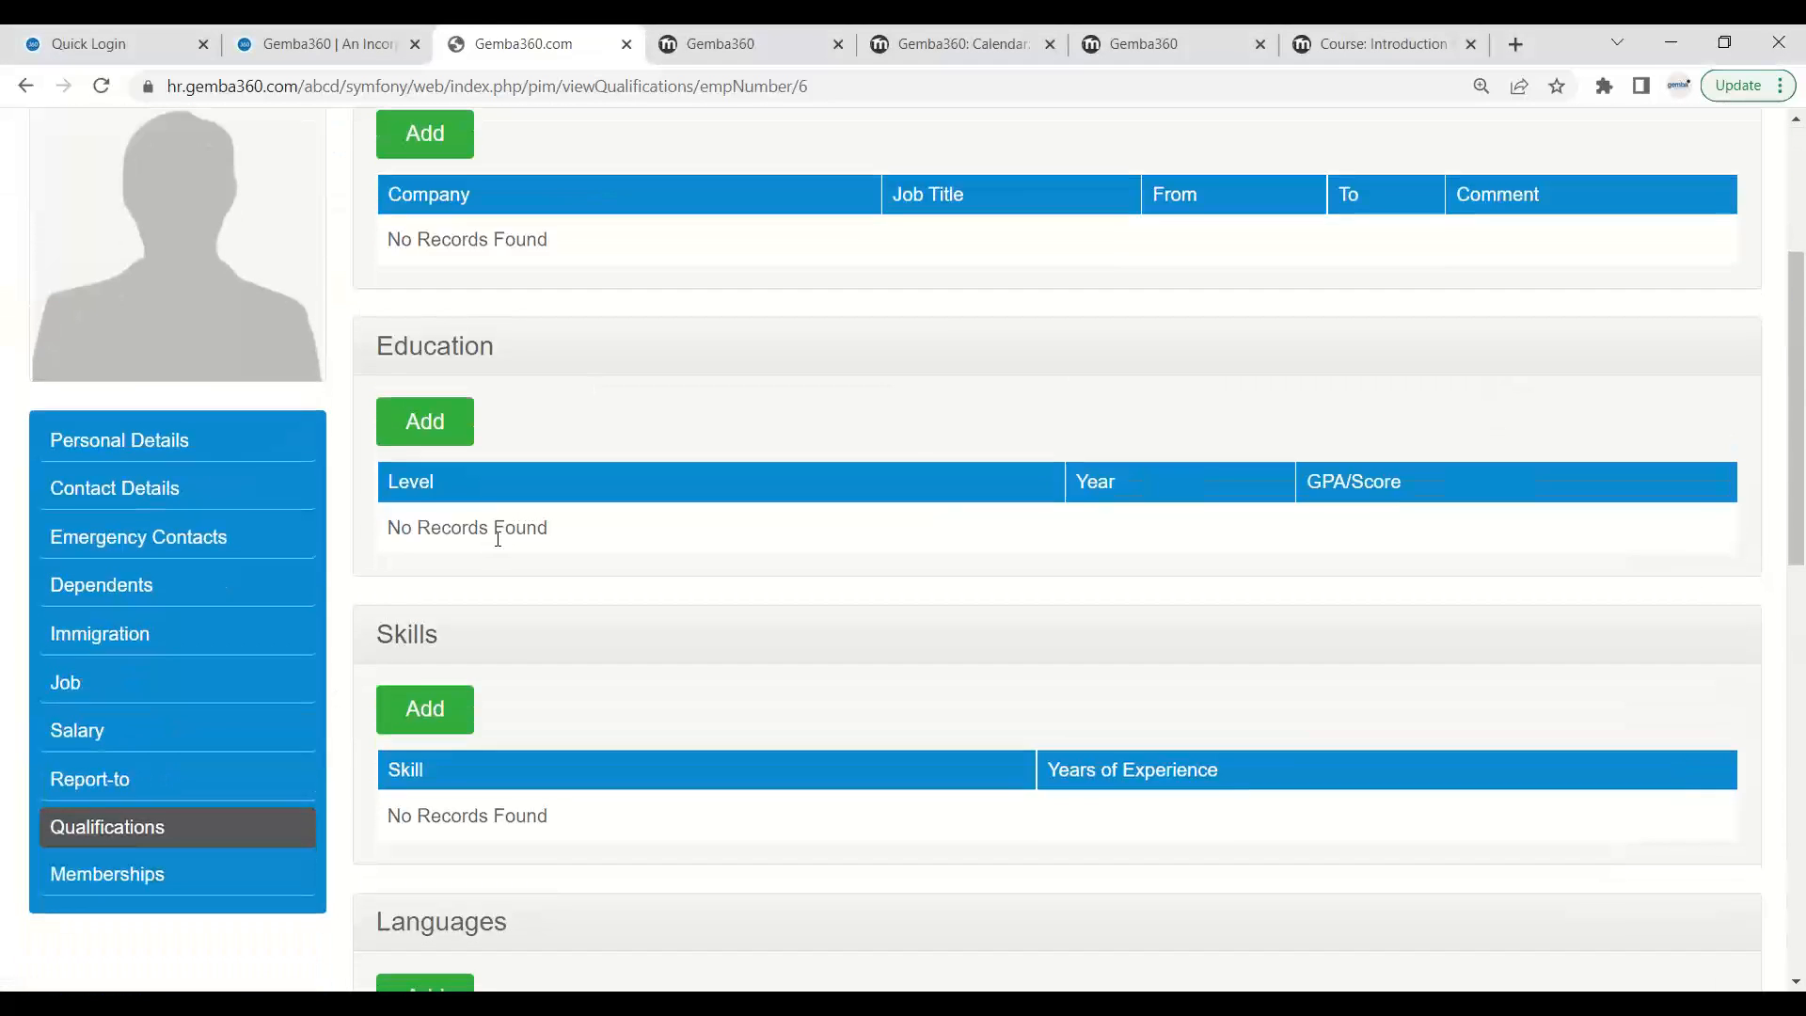
pyautogui.scroll(-1, 498, 538)
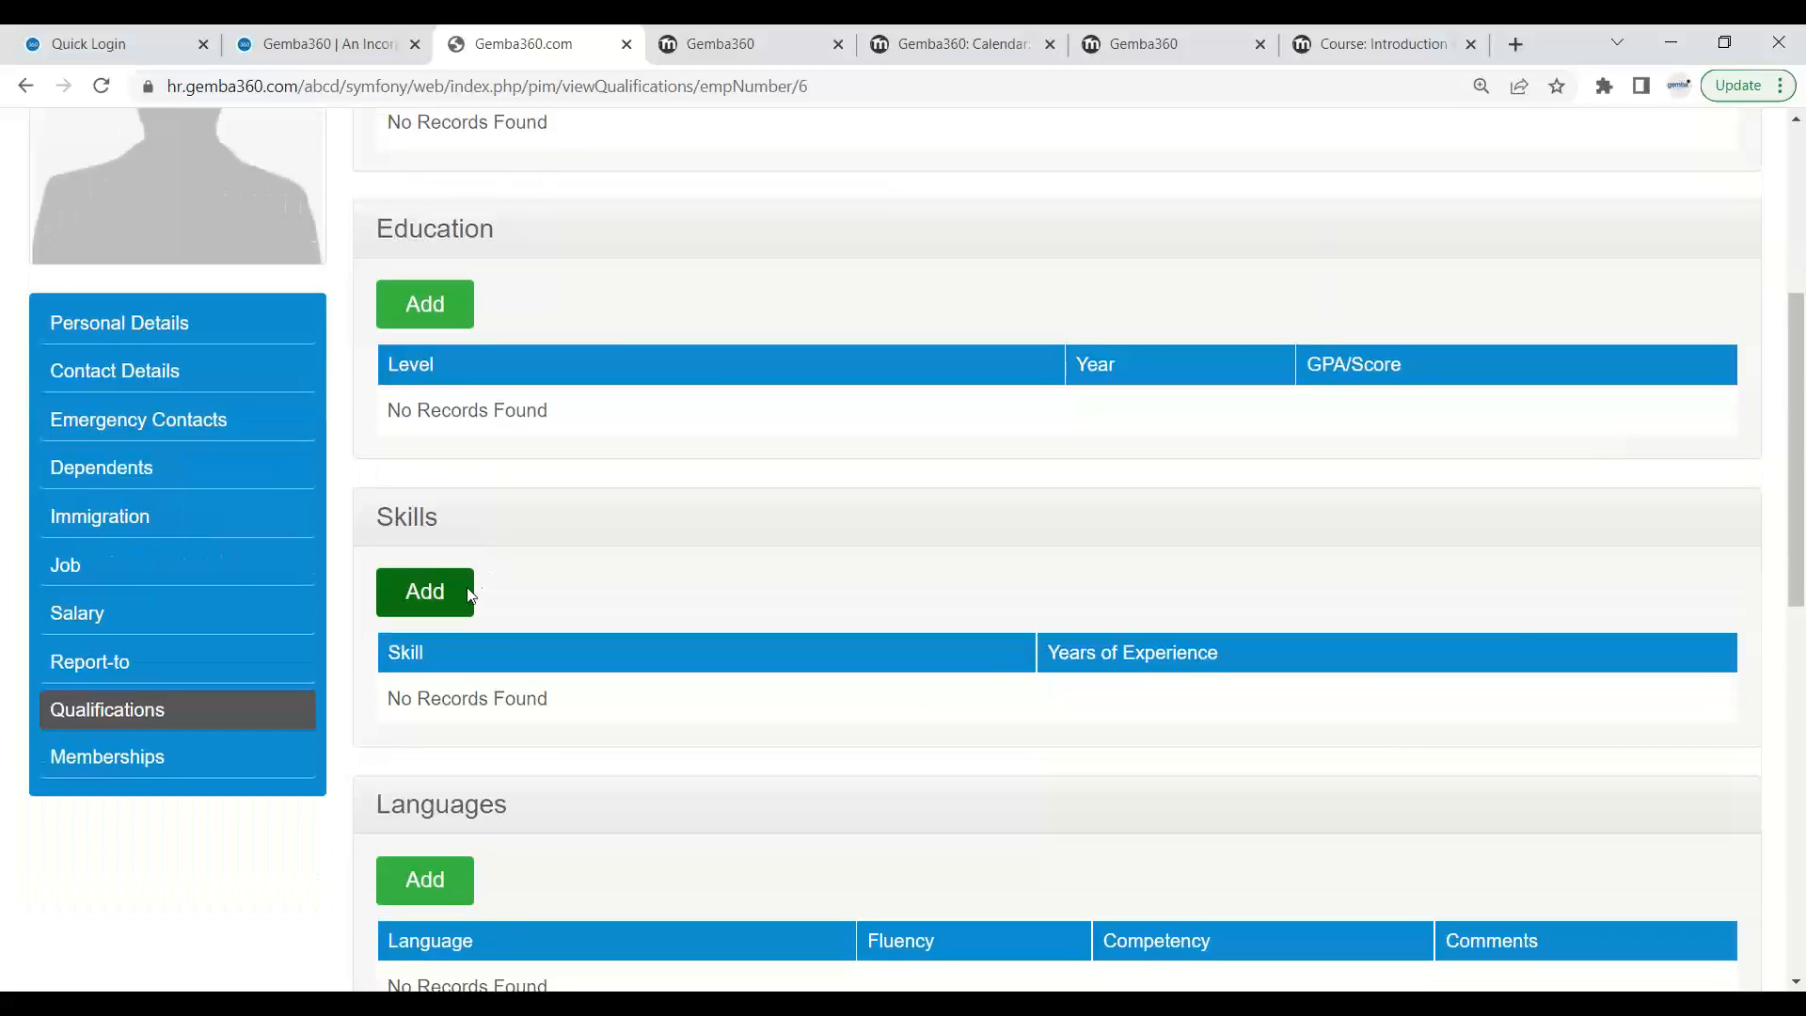
pyautogui.click(468, 594)
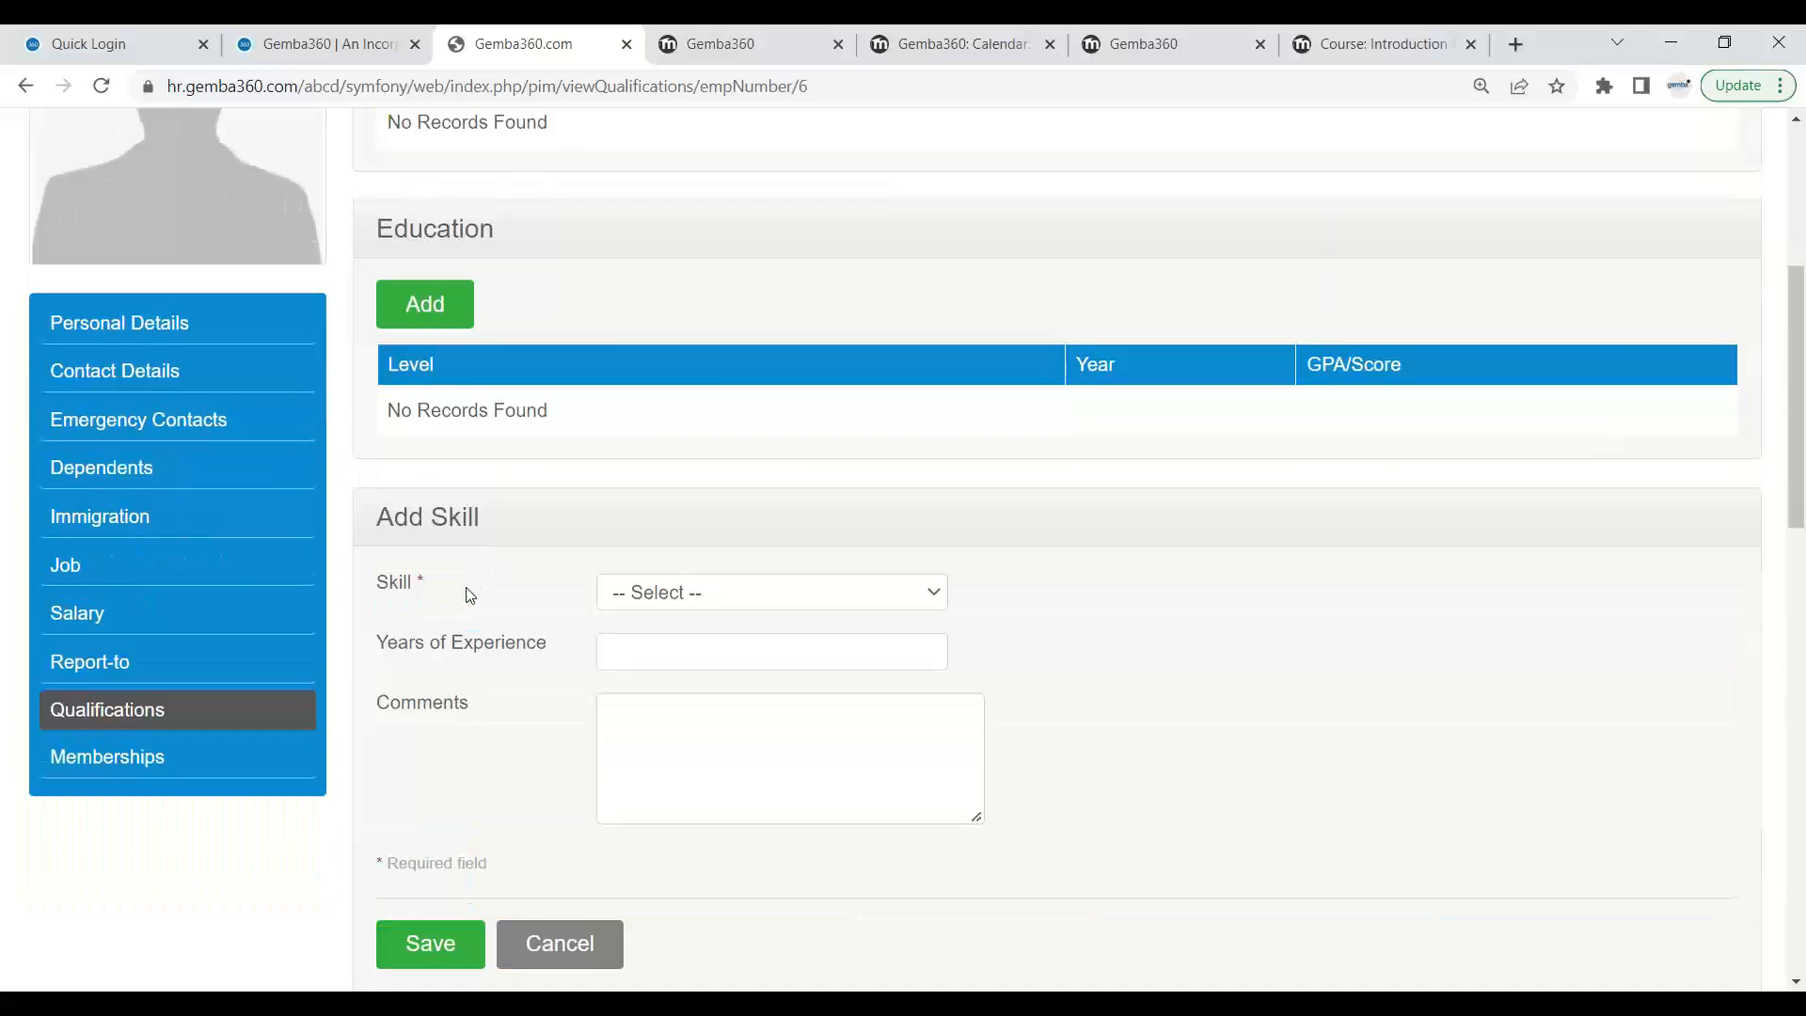
pyautogui.click(678, 603)
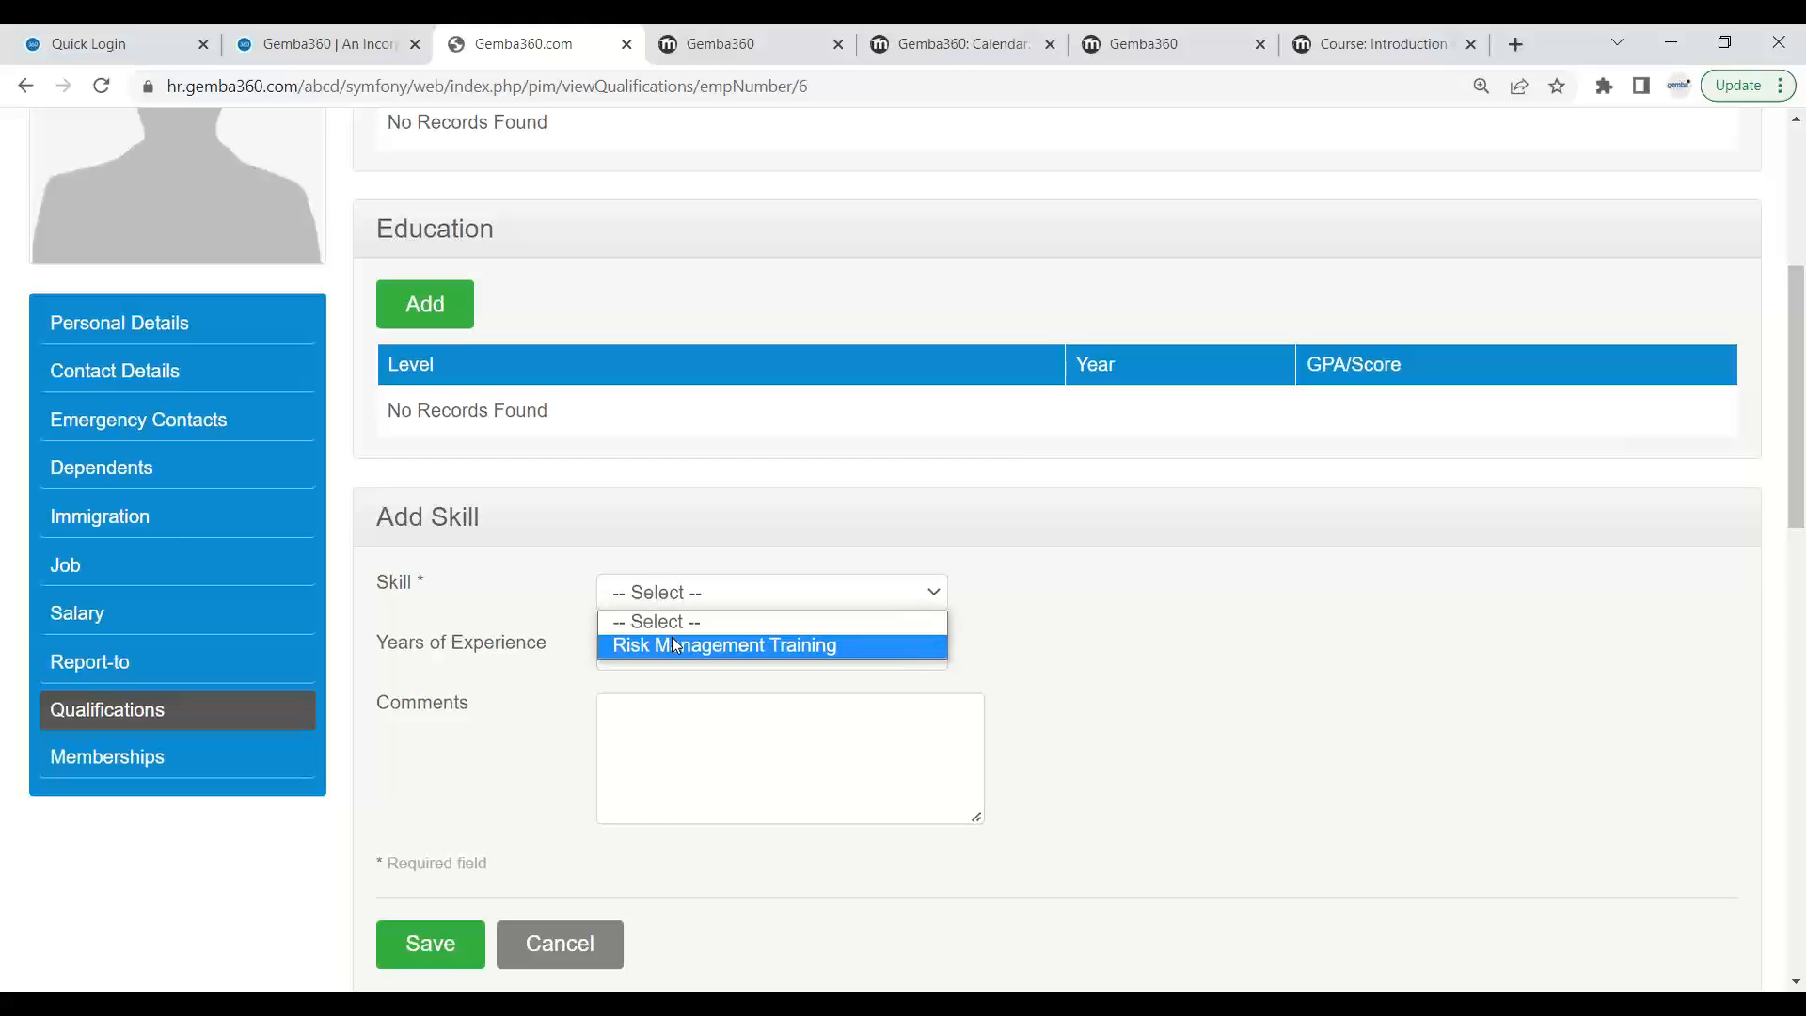
# - View the administrative list of skill qualifications and return to the employee's own personal details
pyautogui.scroll(5, 543, 583)
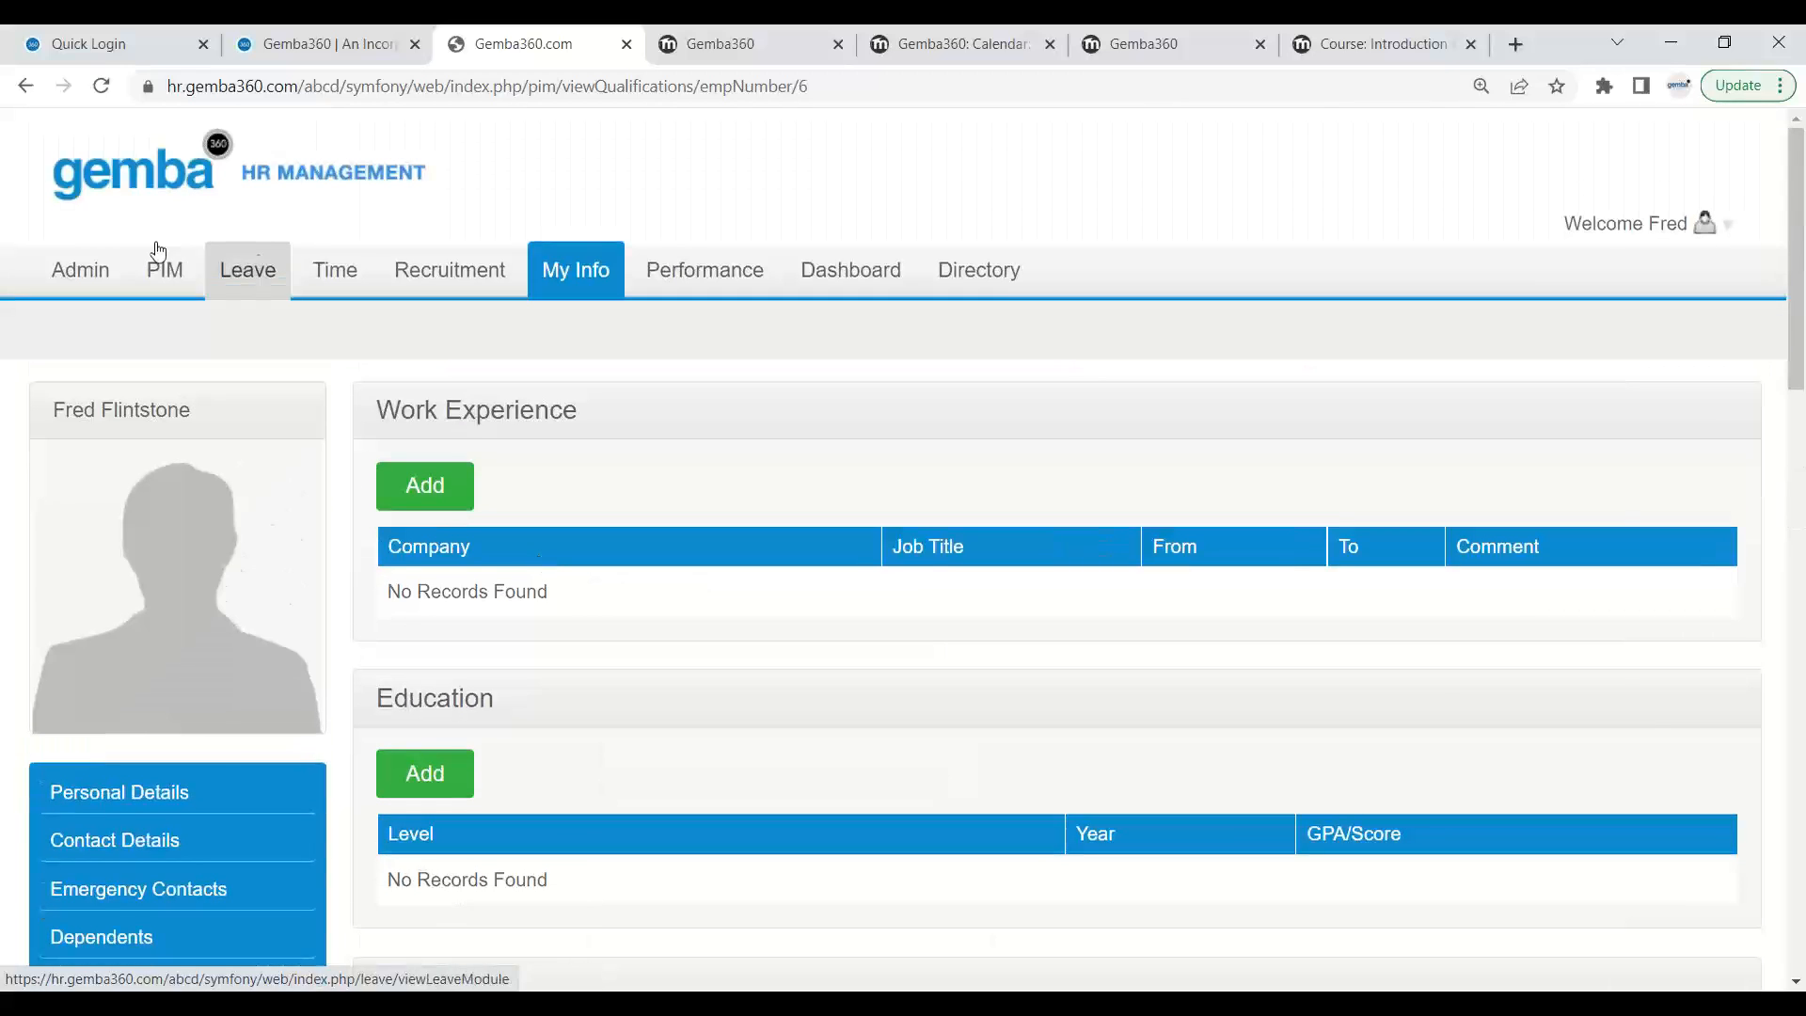
pyautogui.moveTo(389, 329)
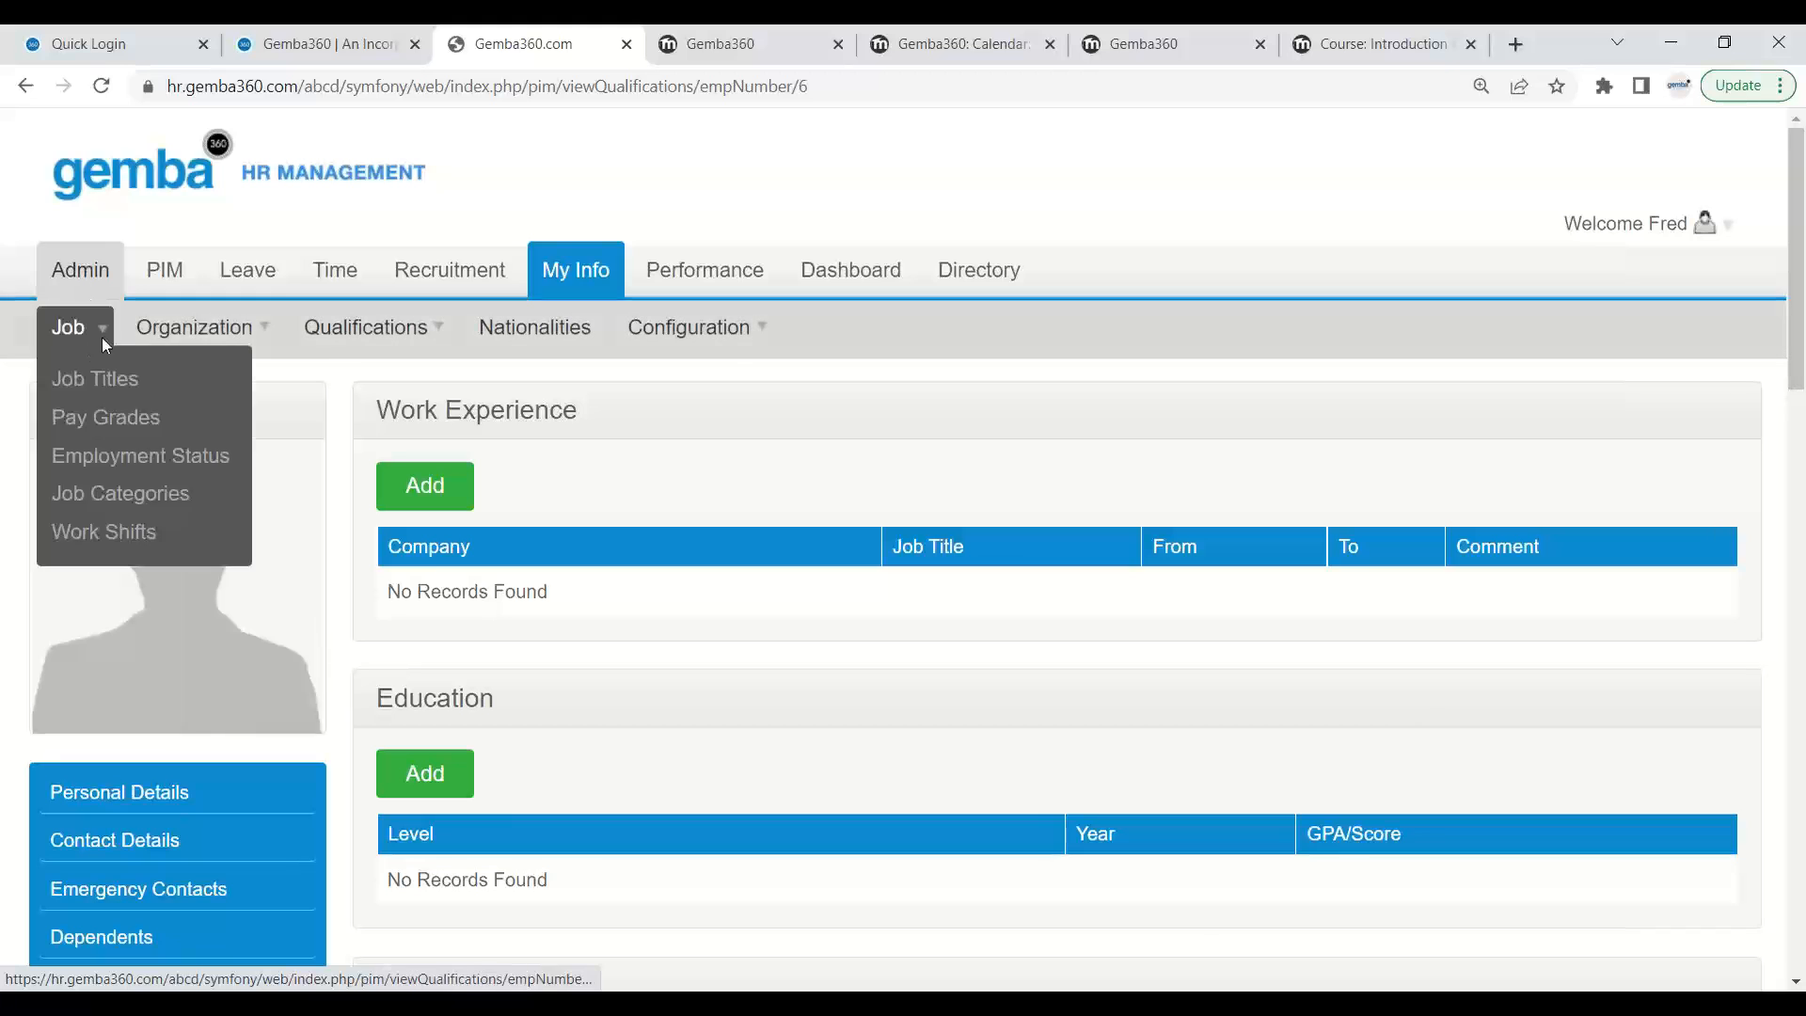
pyautogui.moveTo(216, 334)
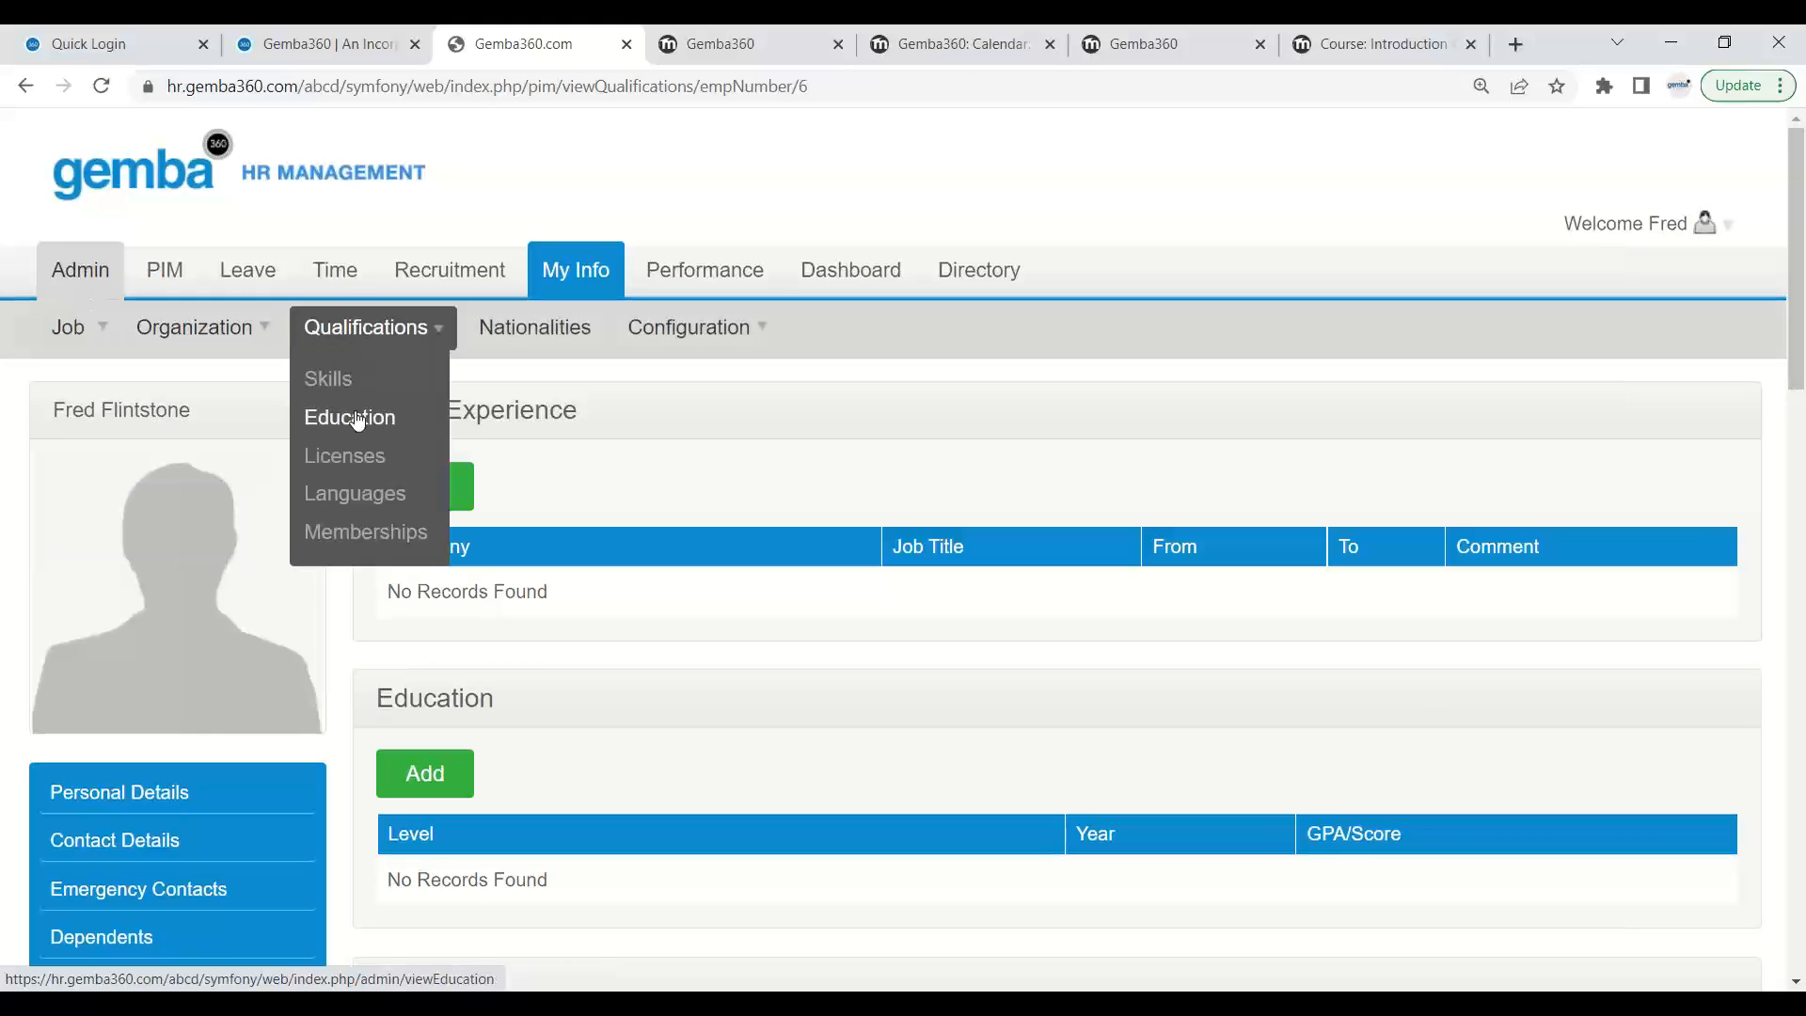
pyautogui.click(357, 380)
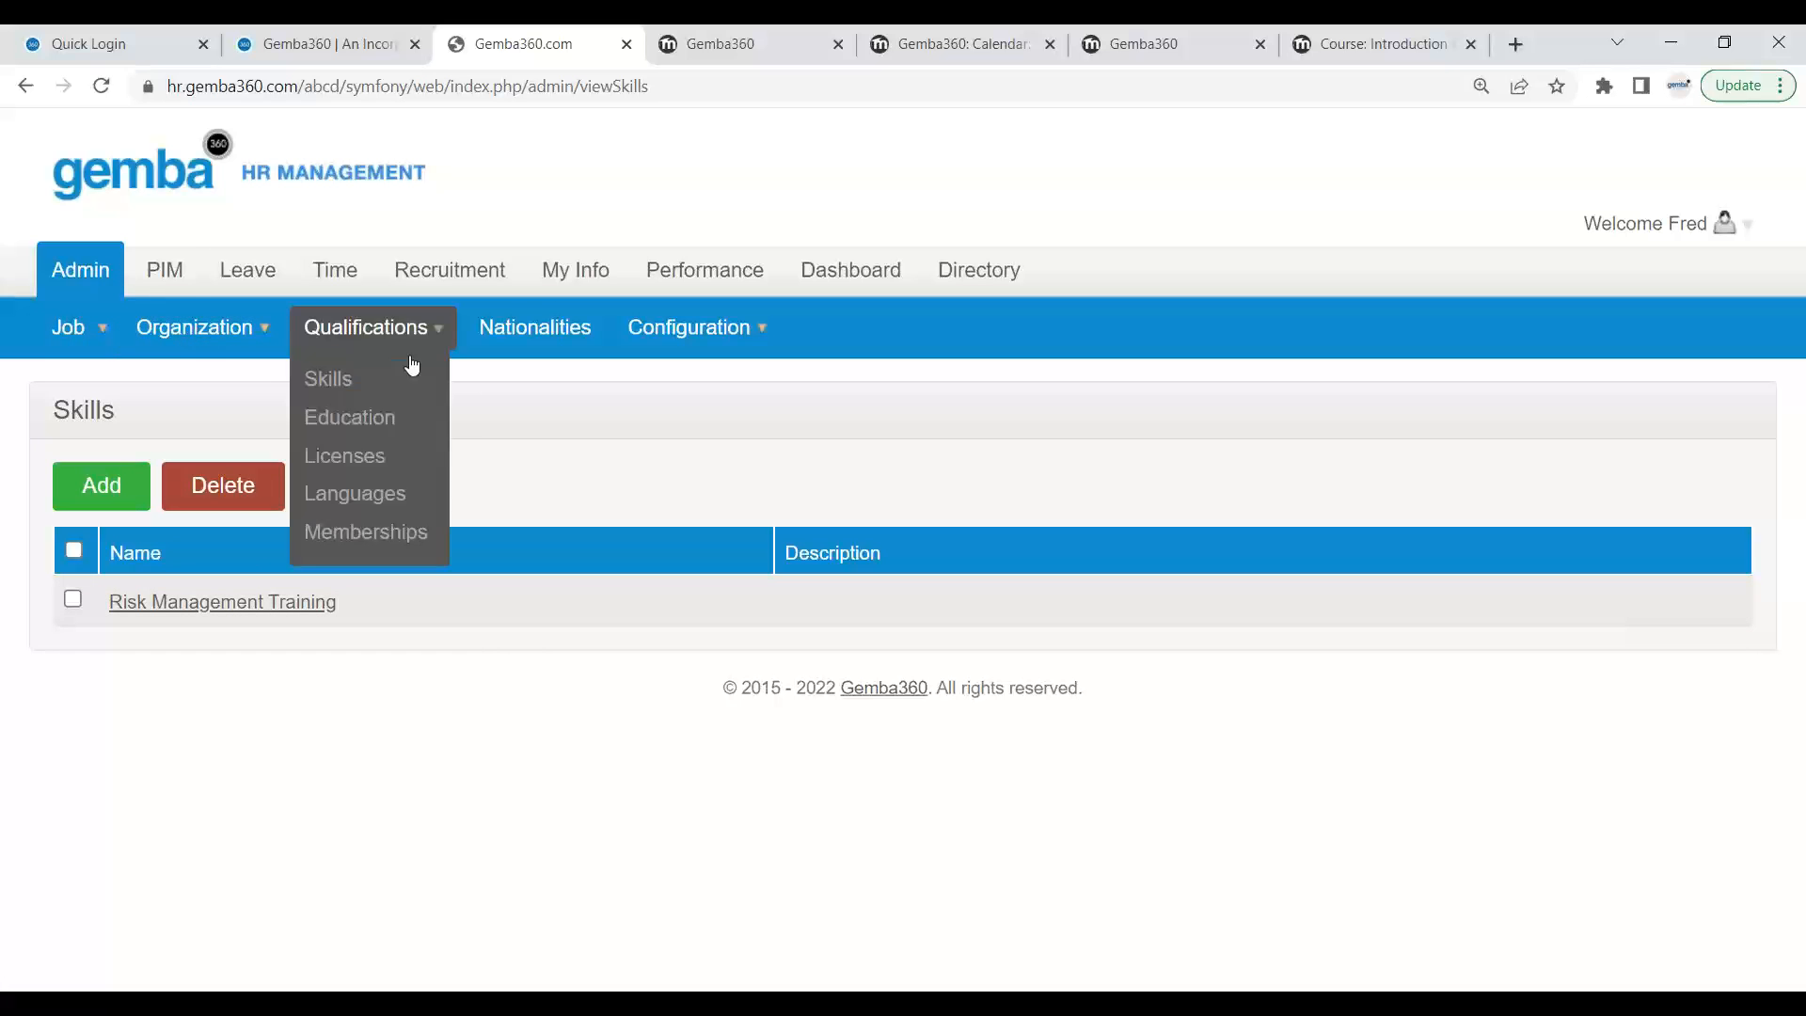
pyautogui.moveTo(168, 287)
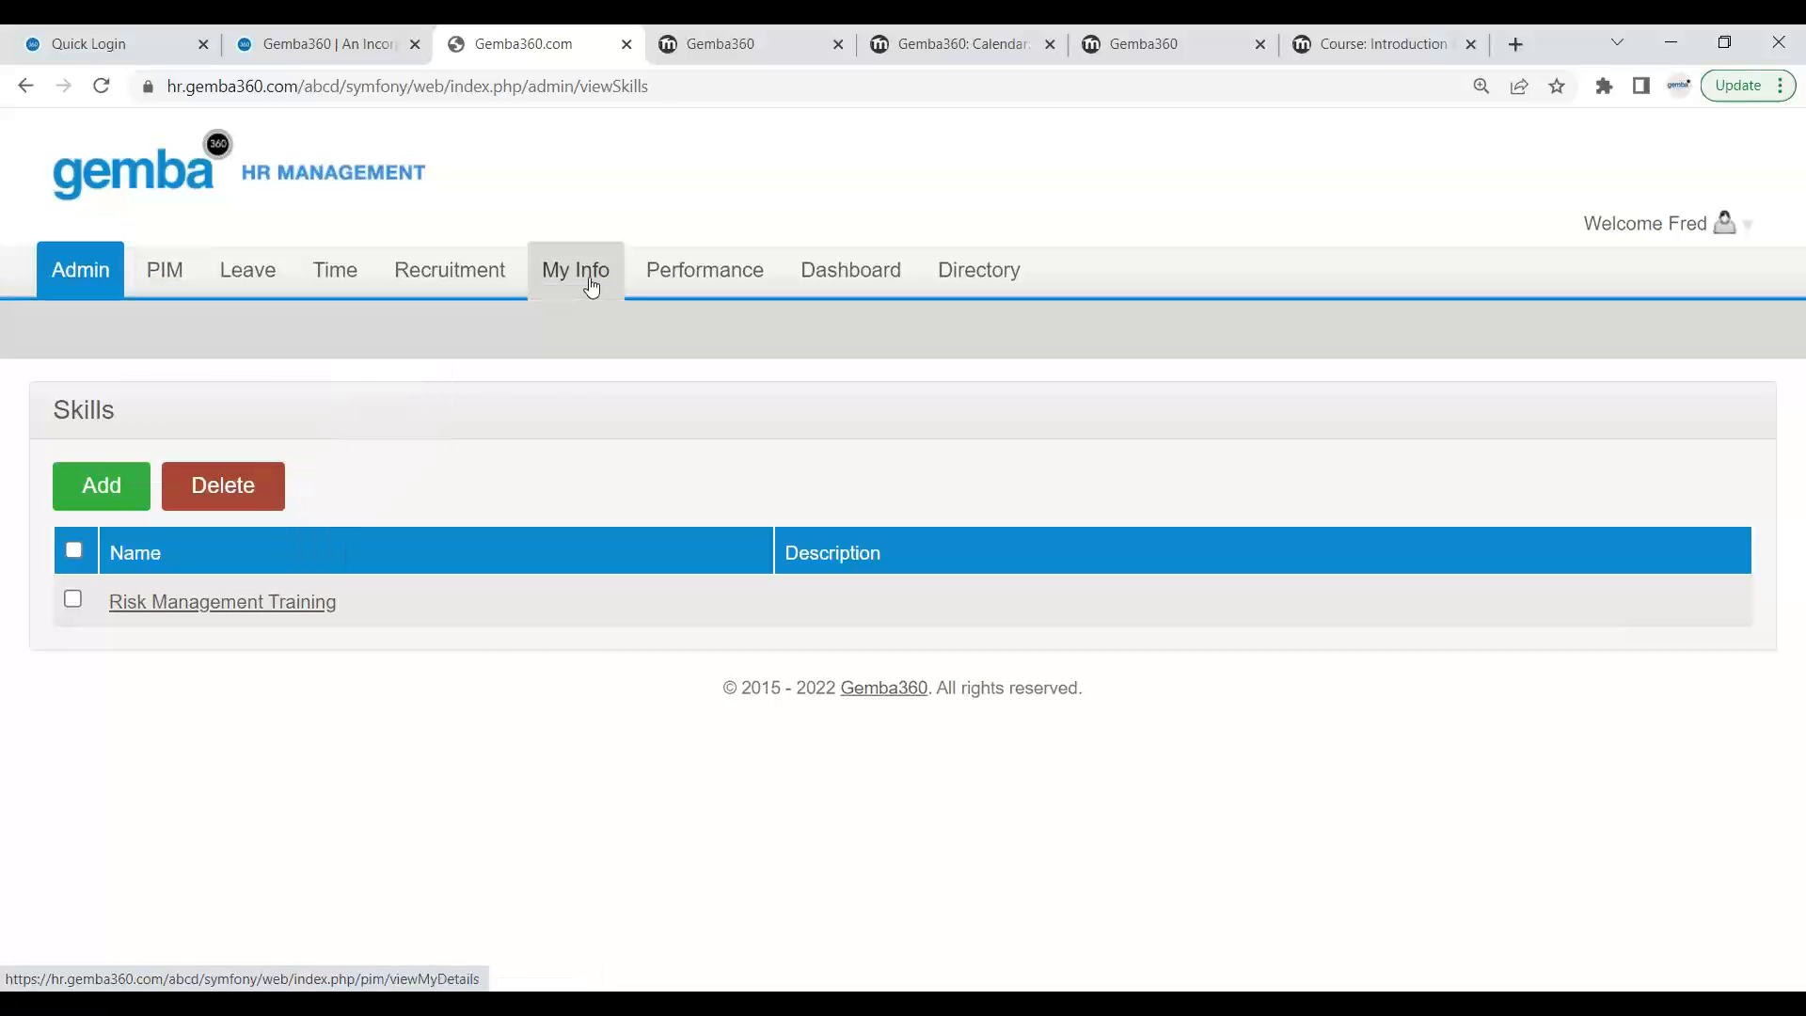
pyautogui.click(585, 280)
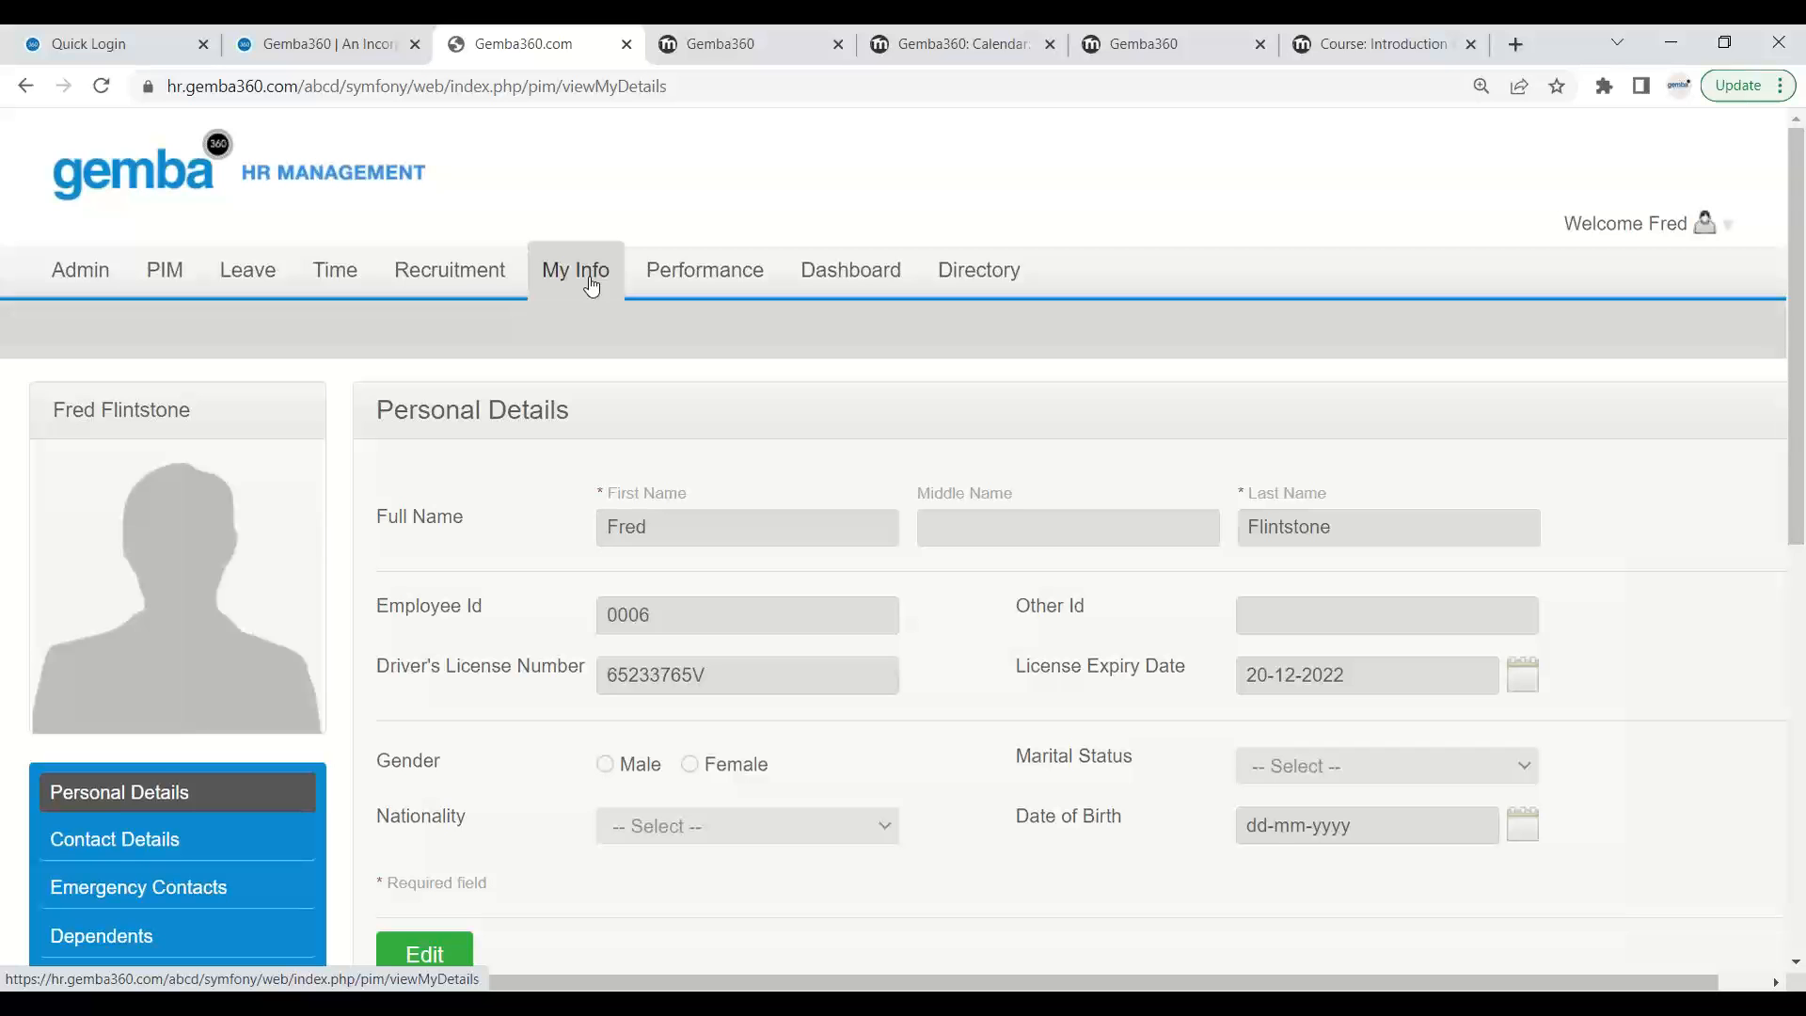
# - Switch to the Gemba360 e-learning site and look over its welcome page, course list and calendar
pyautogui.click(757, 49)
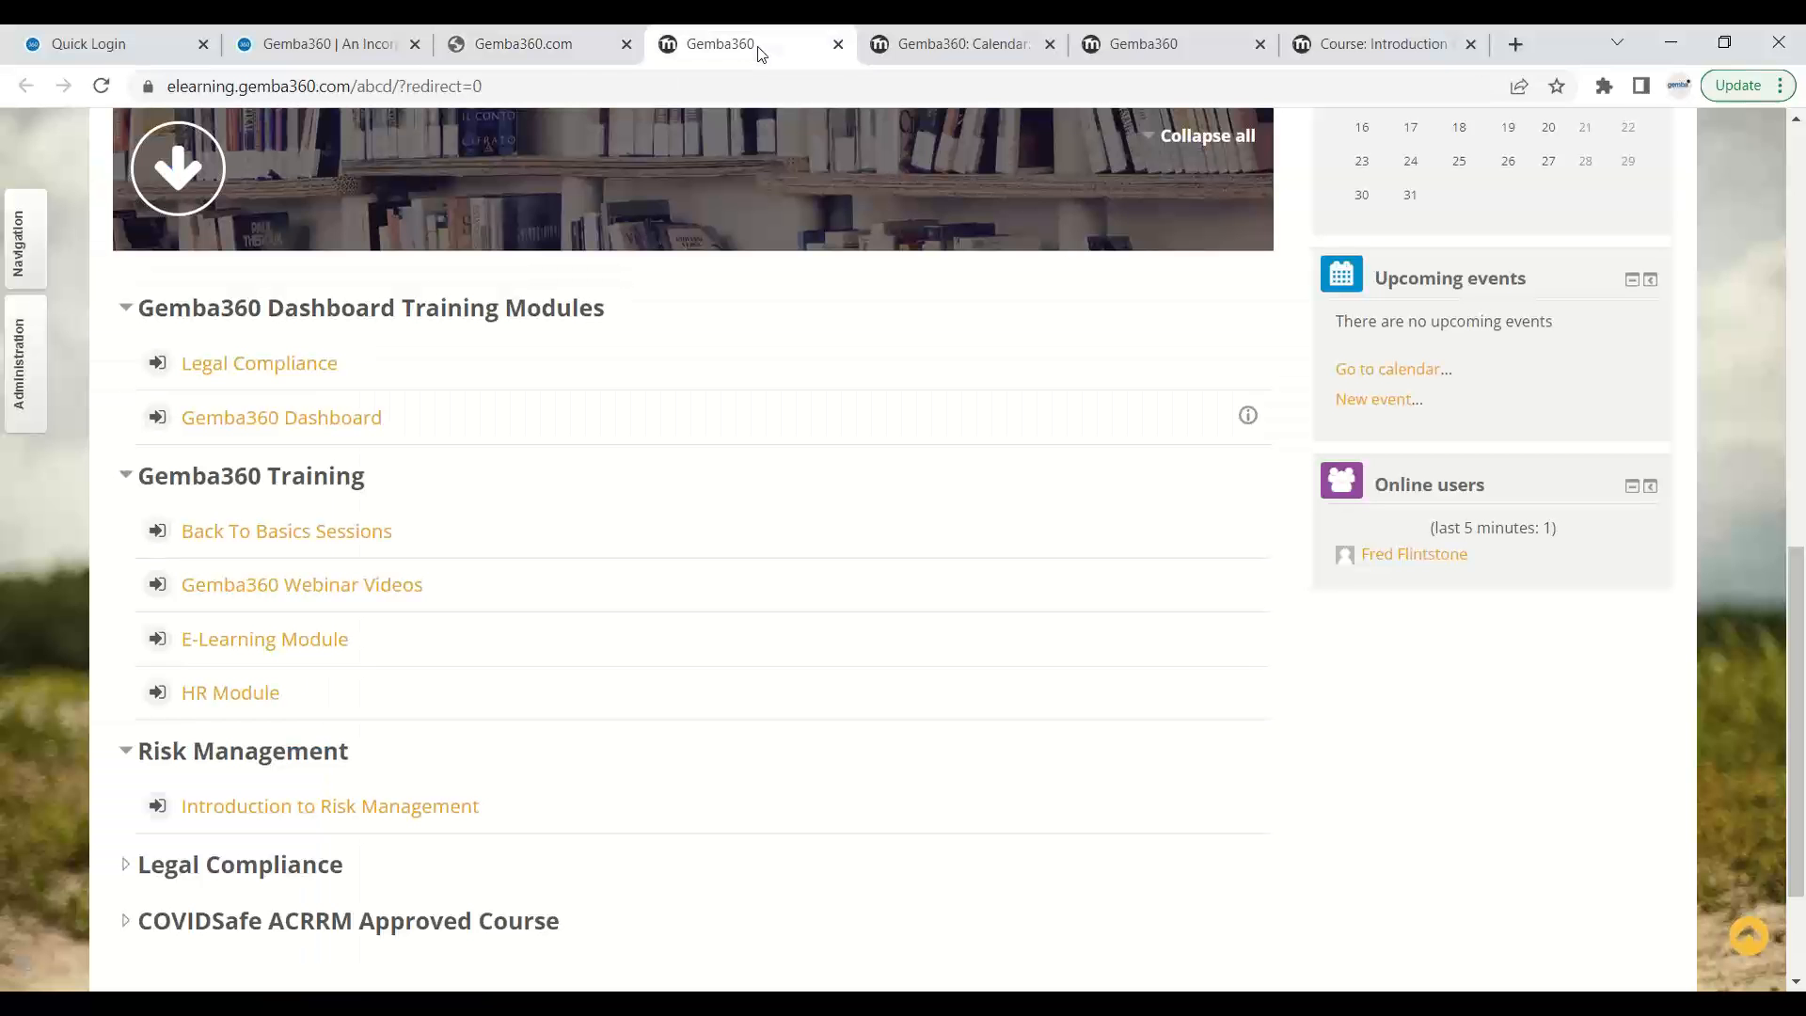
pyautogui.click(375, 36)
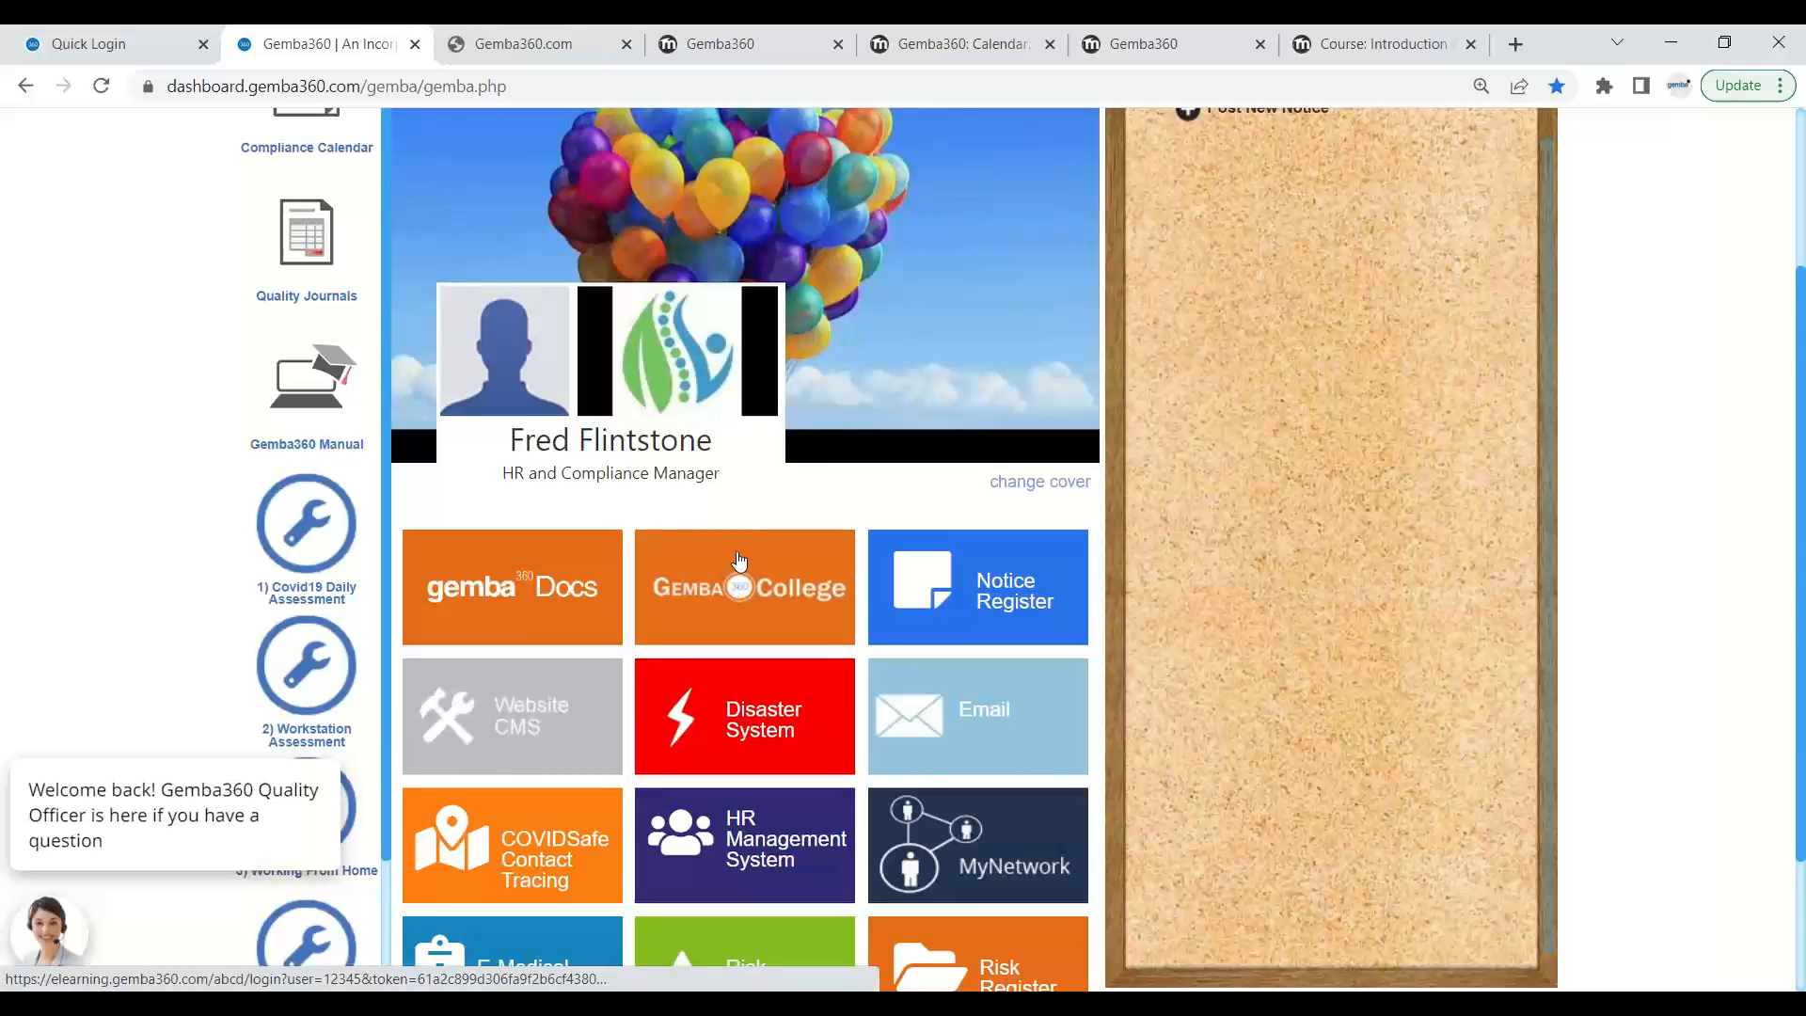
pyautogui.click(753, 44)
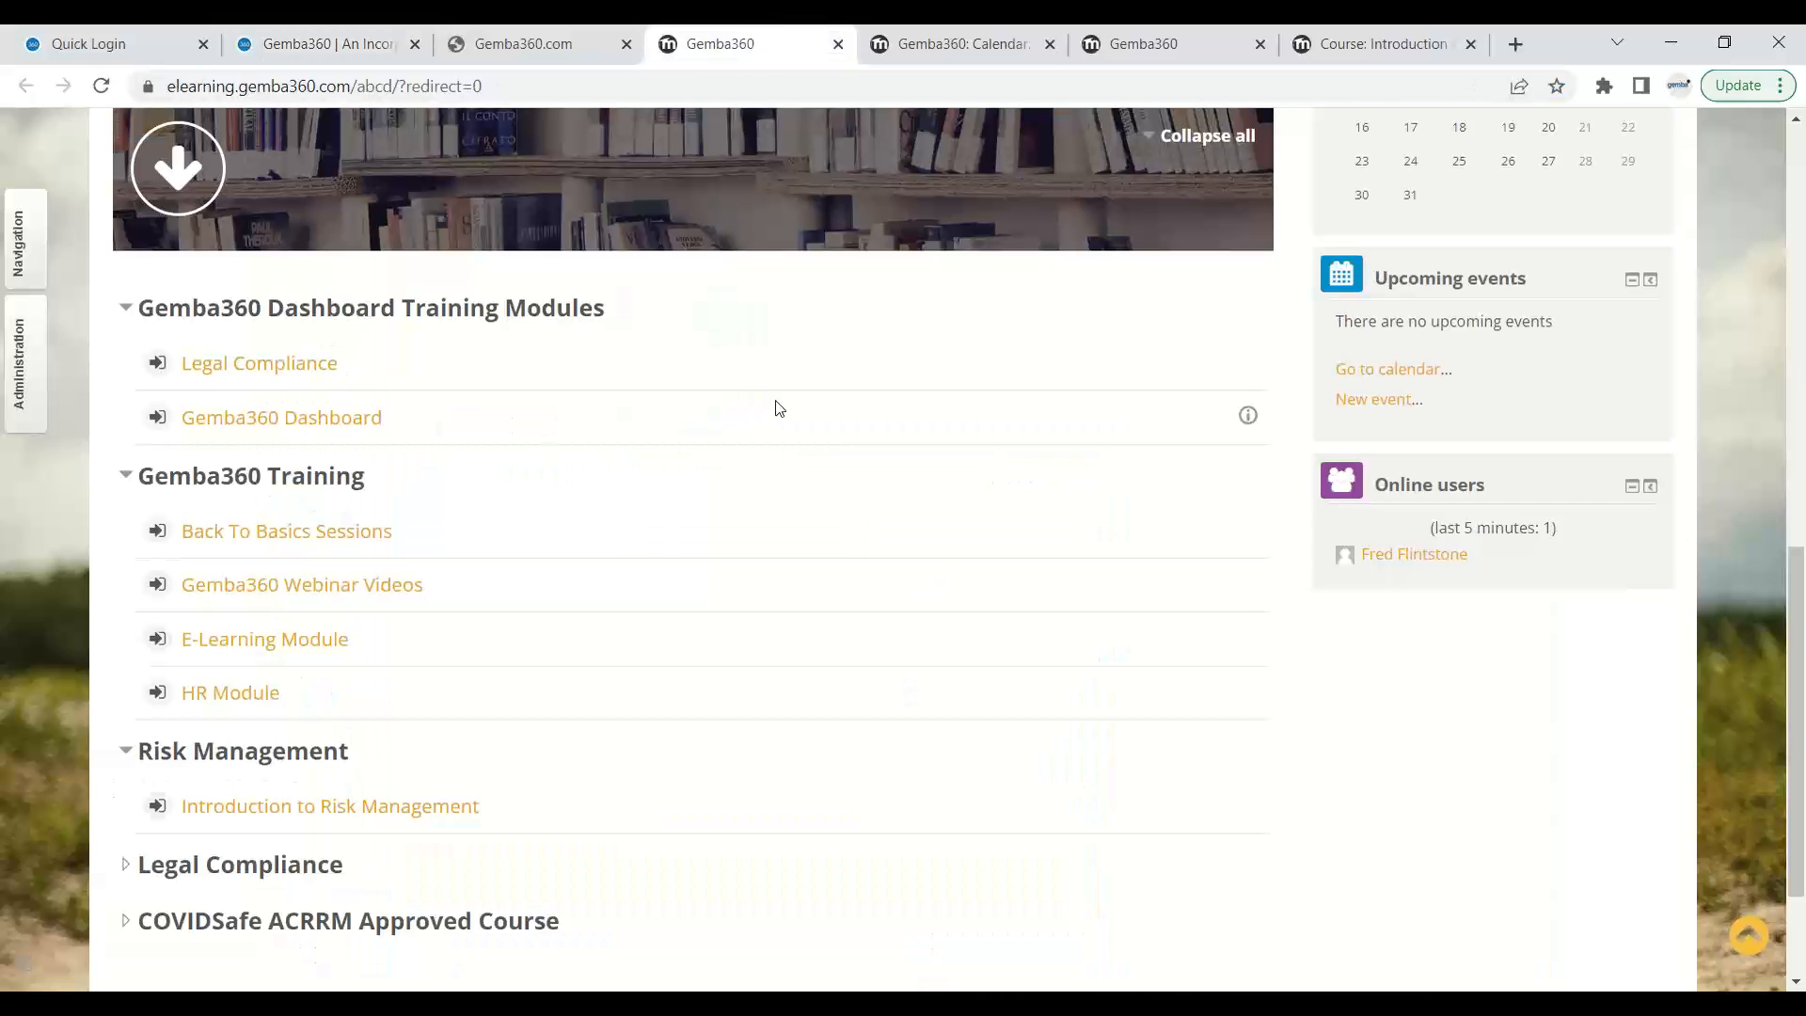
pyautogui.scroll(6, 781, 438)
pyautogui.scroll(5, 753, 402)
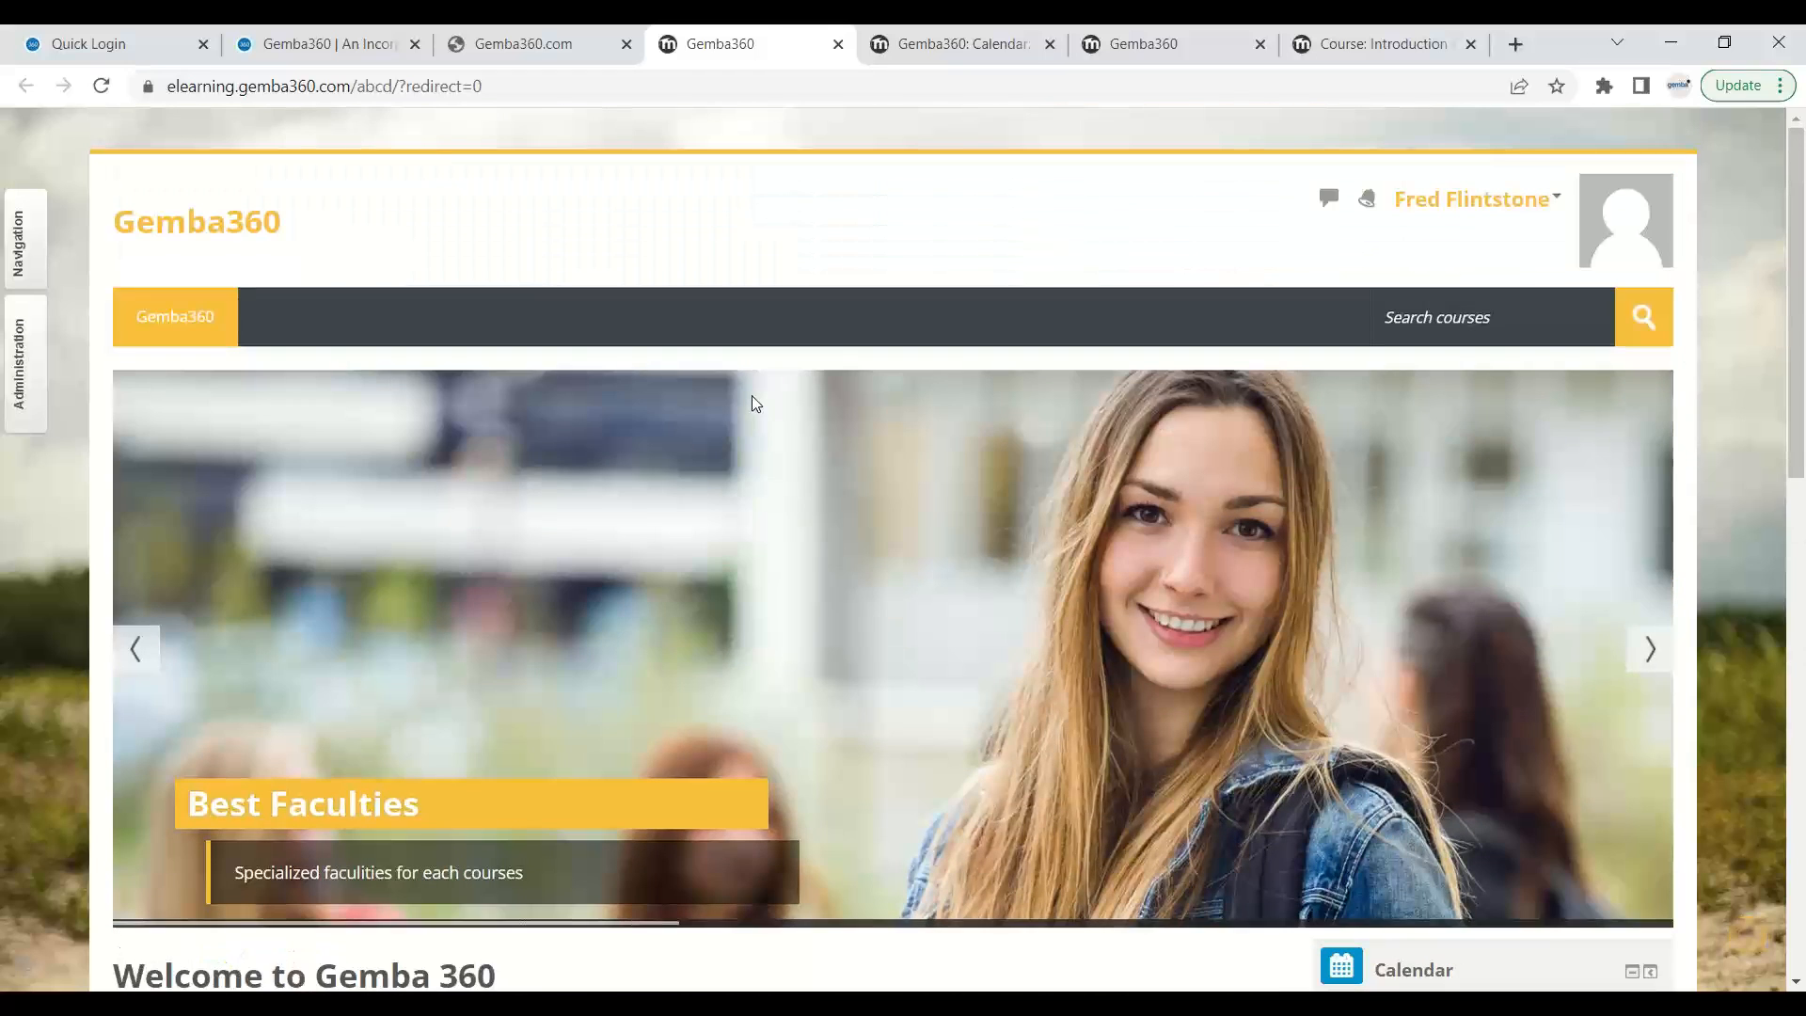
pyautogui.scroll(-4, 753, 402)
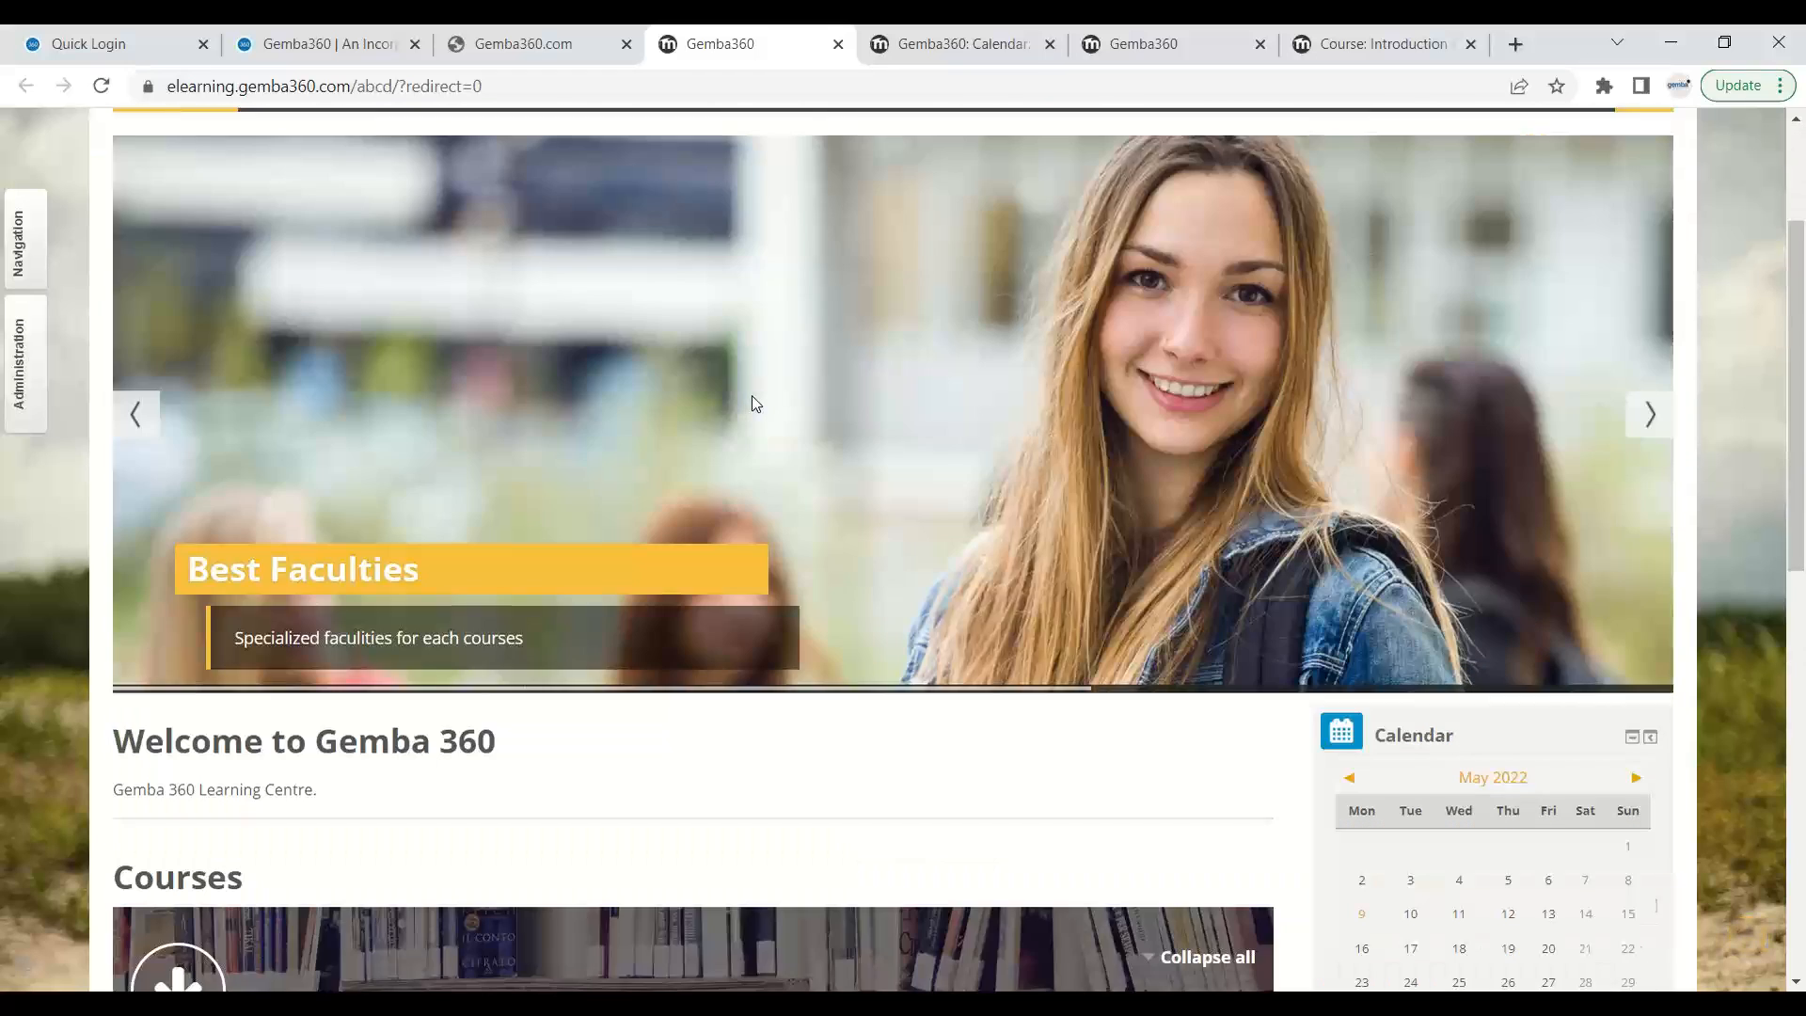
pyautogui.scroll(-4, 752, 400)
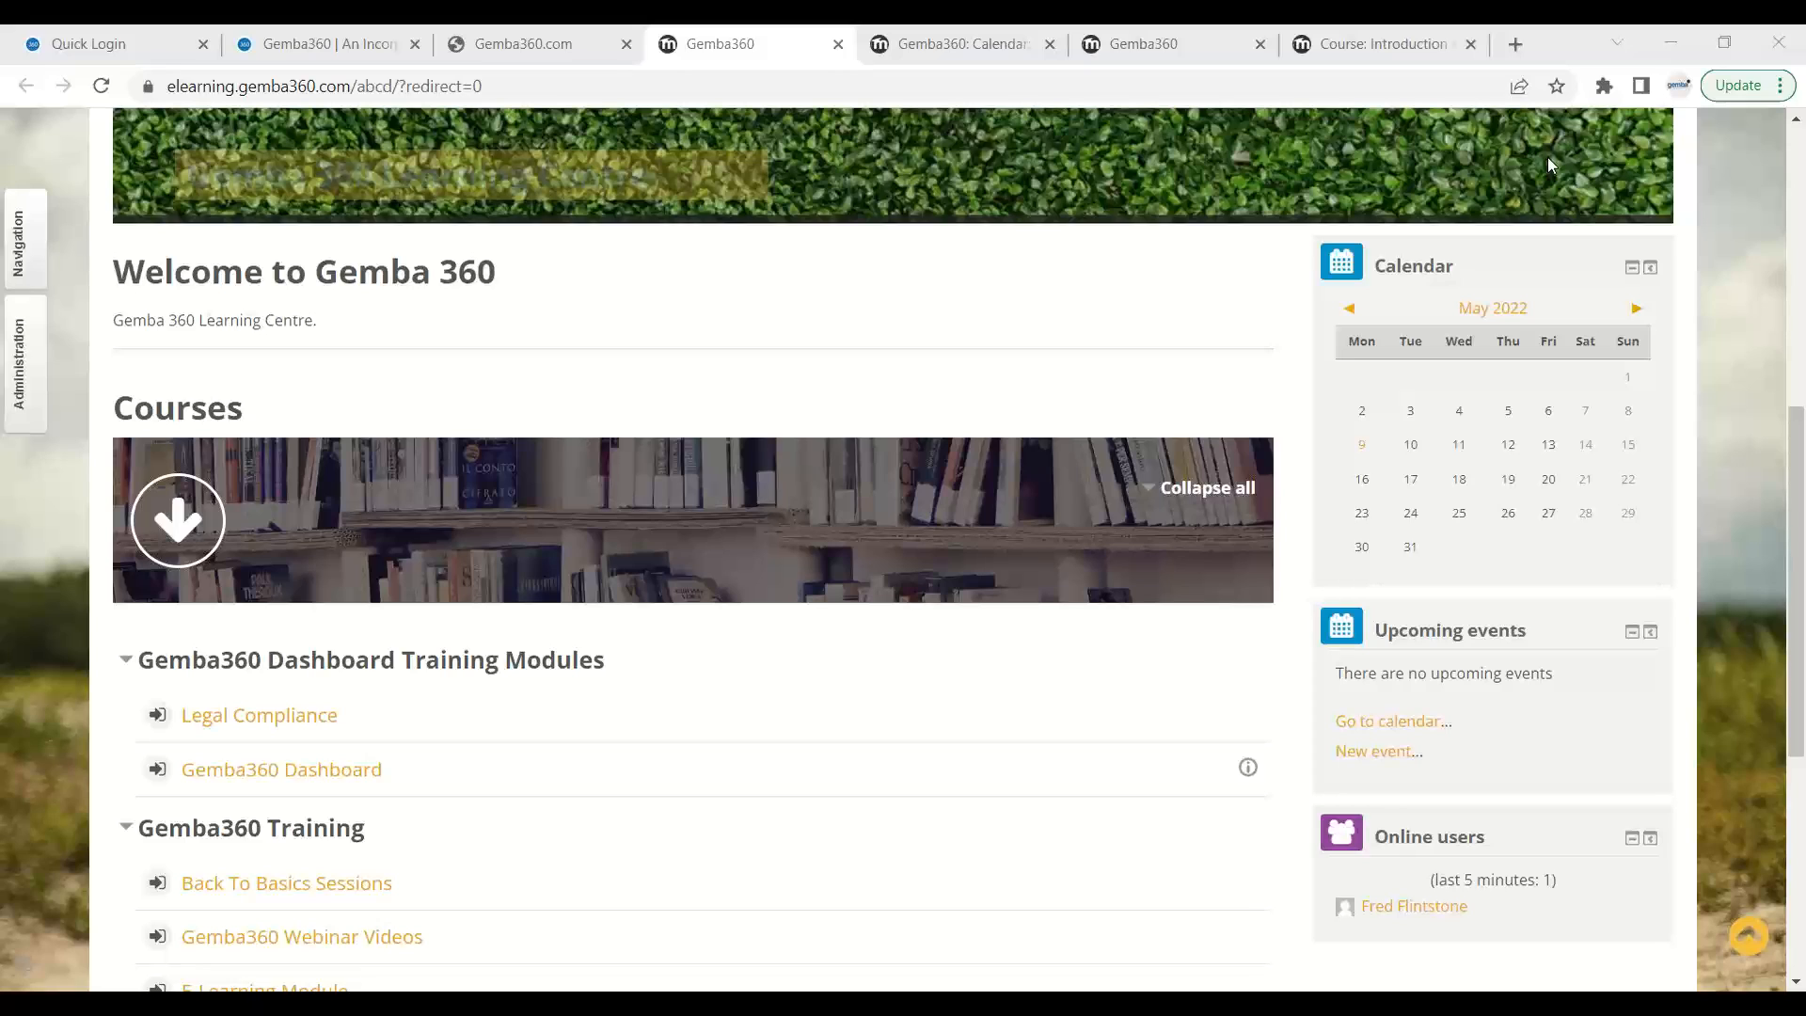
# - Bring up the new calendar event form and title the event "Risk Management Training"
pyautogui.hotkey('ctrl', 'Tab')
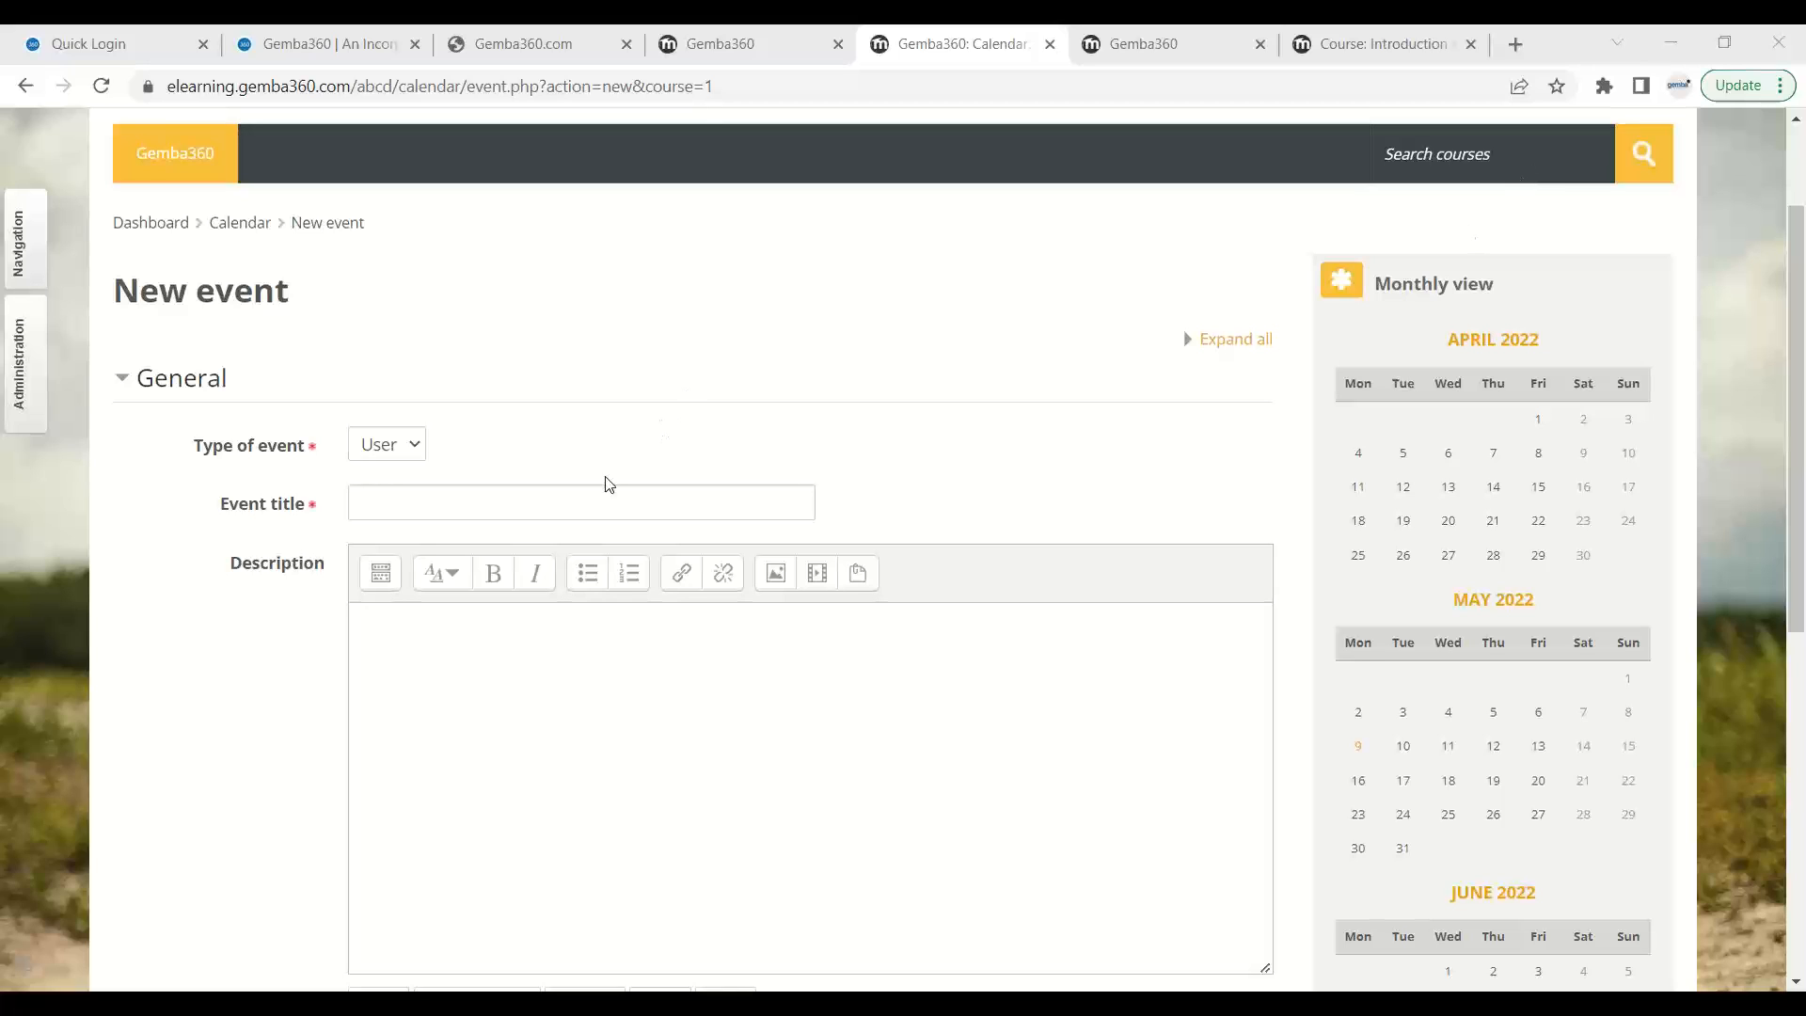
pyautogui.click(576, 513)
pyautogui.write('Ri')
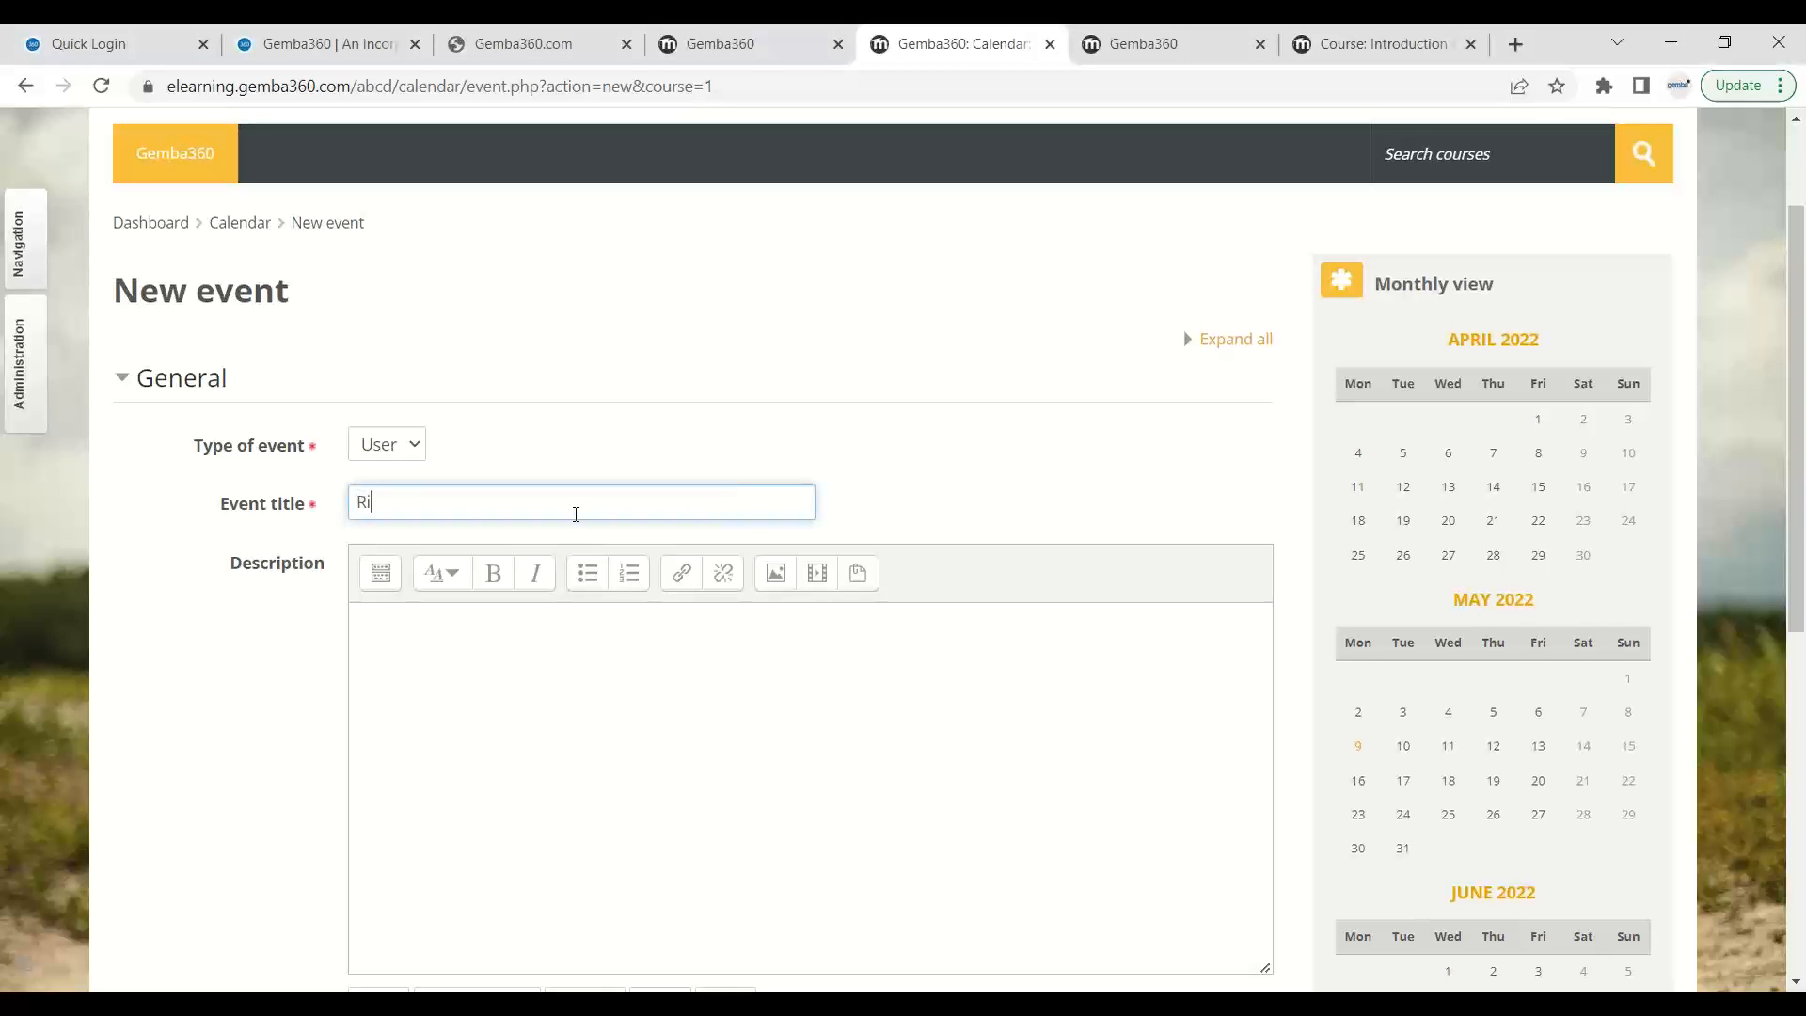
pyautogui.write('sk Management Training')
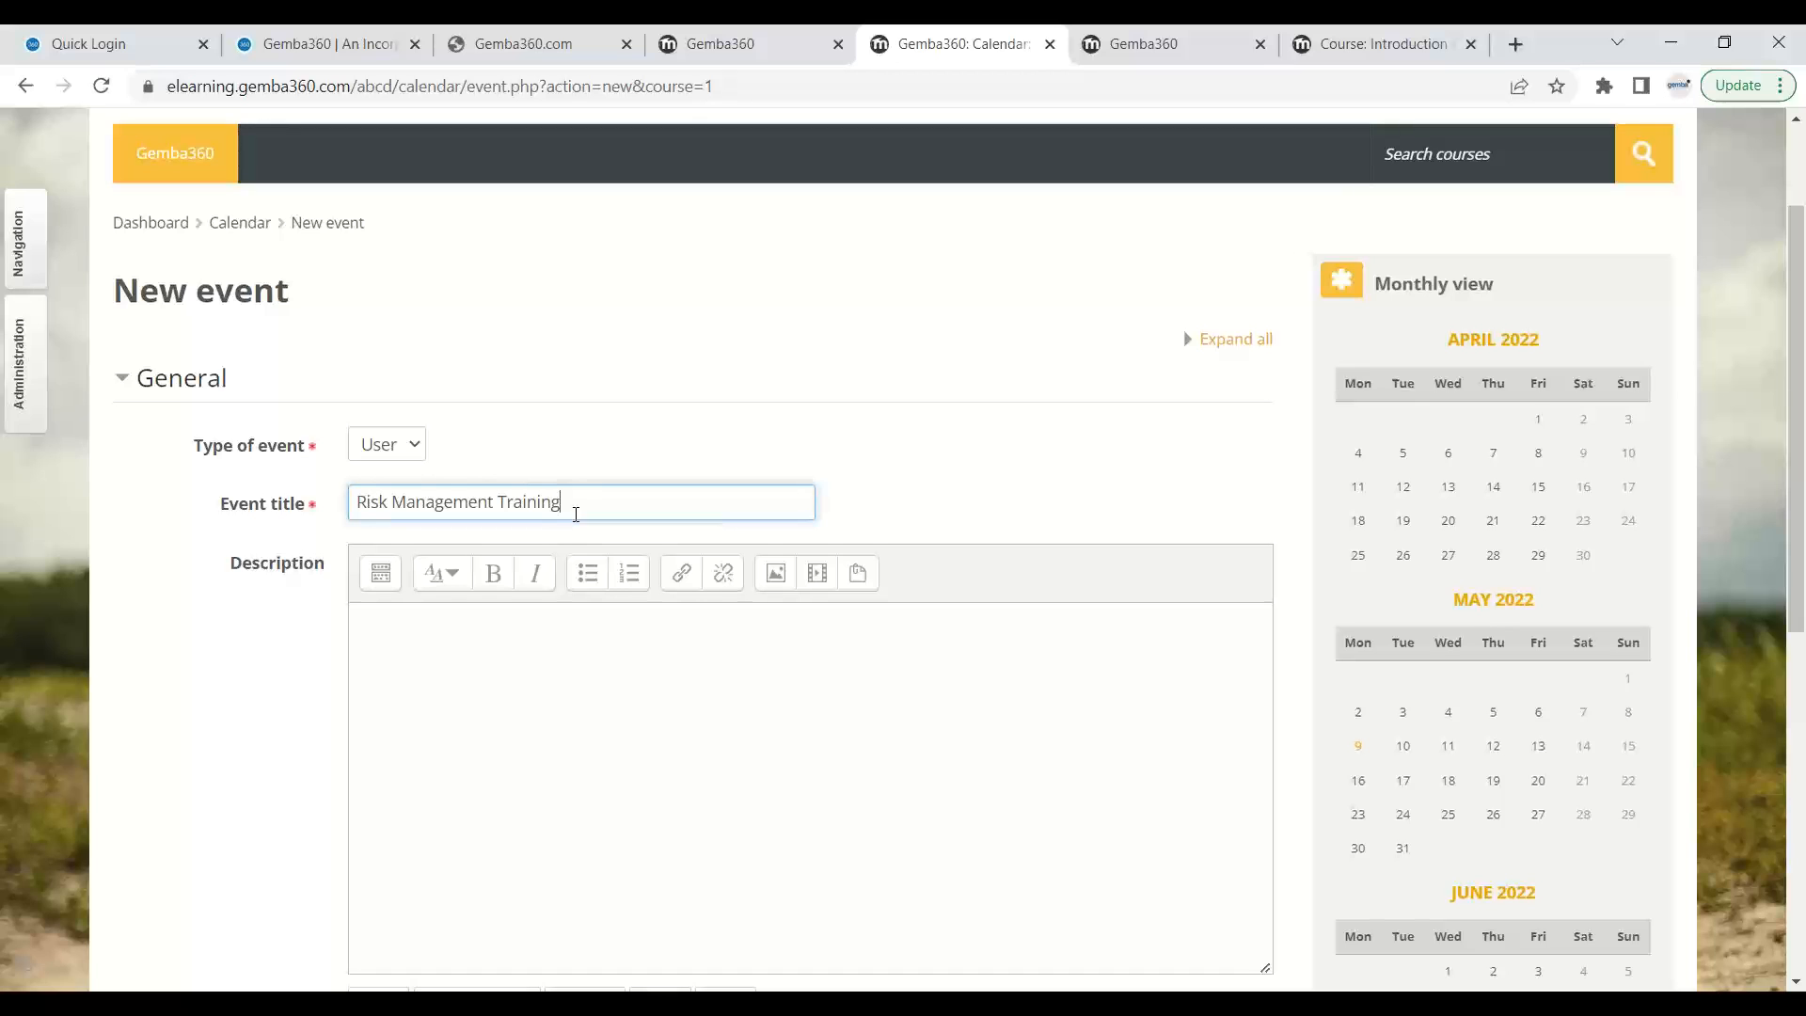
# - Set the event's duration to Until with the end date 23 May 2022, and expand the repeated events options
pyautogui.scroll(-5, 576, 515)
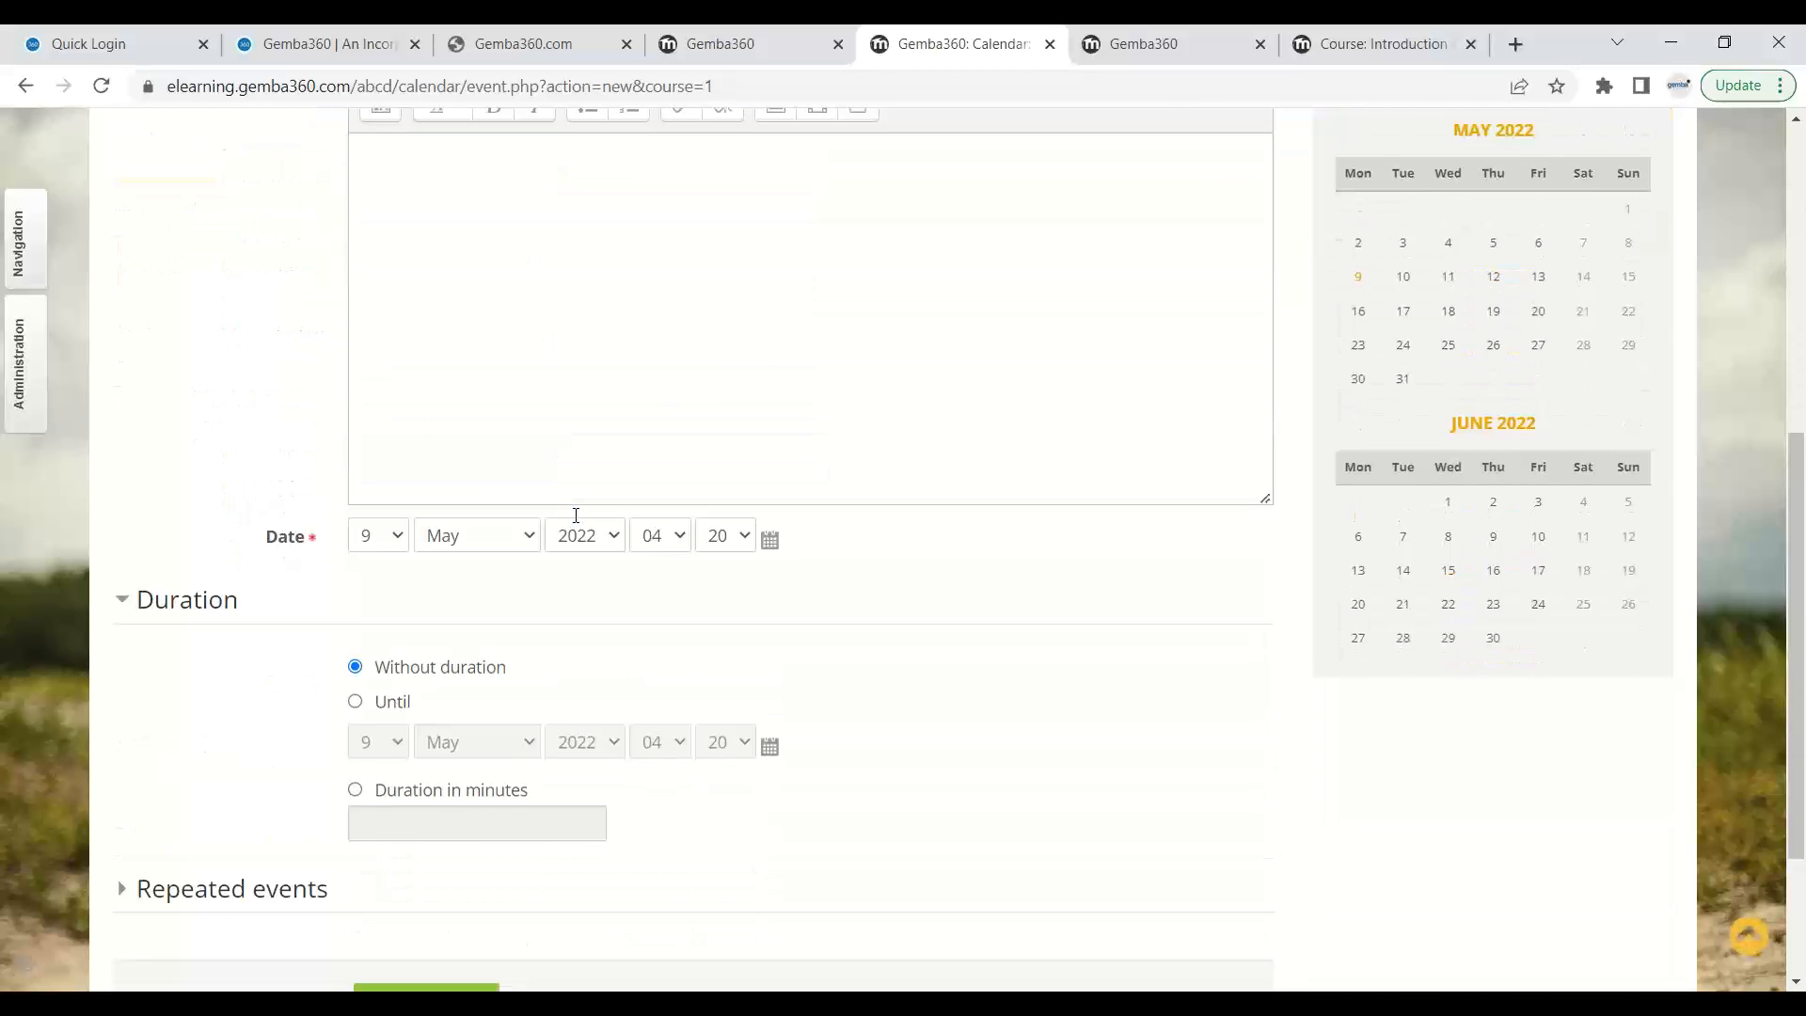
pyautogui.click(398, 546)
pyautogui.click(433, 600)
pyautogui.scroll(-3, 416, 585)
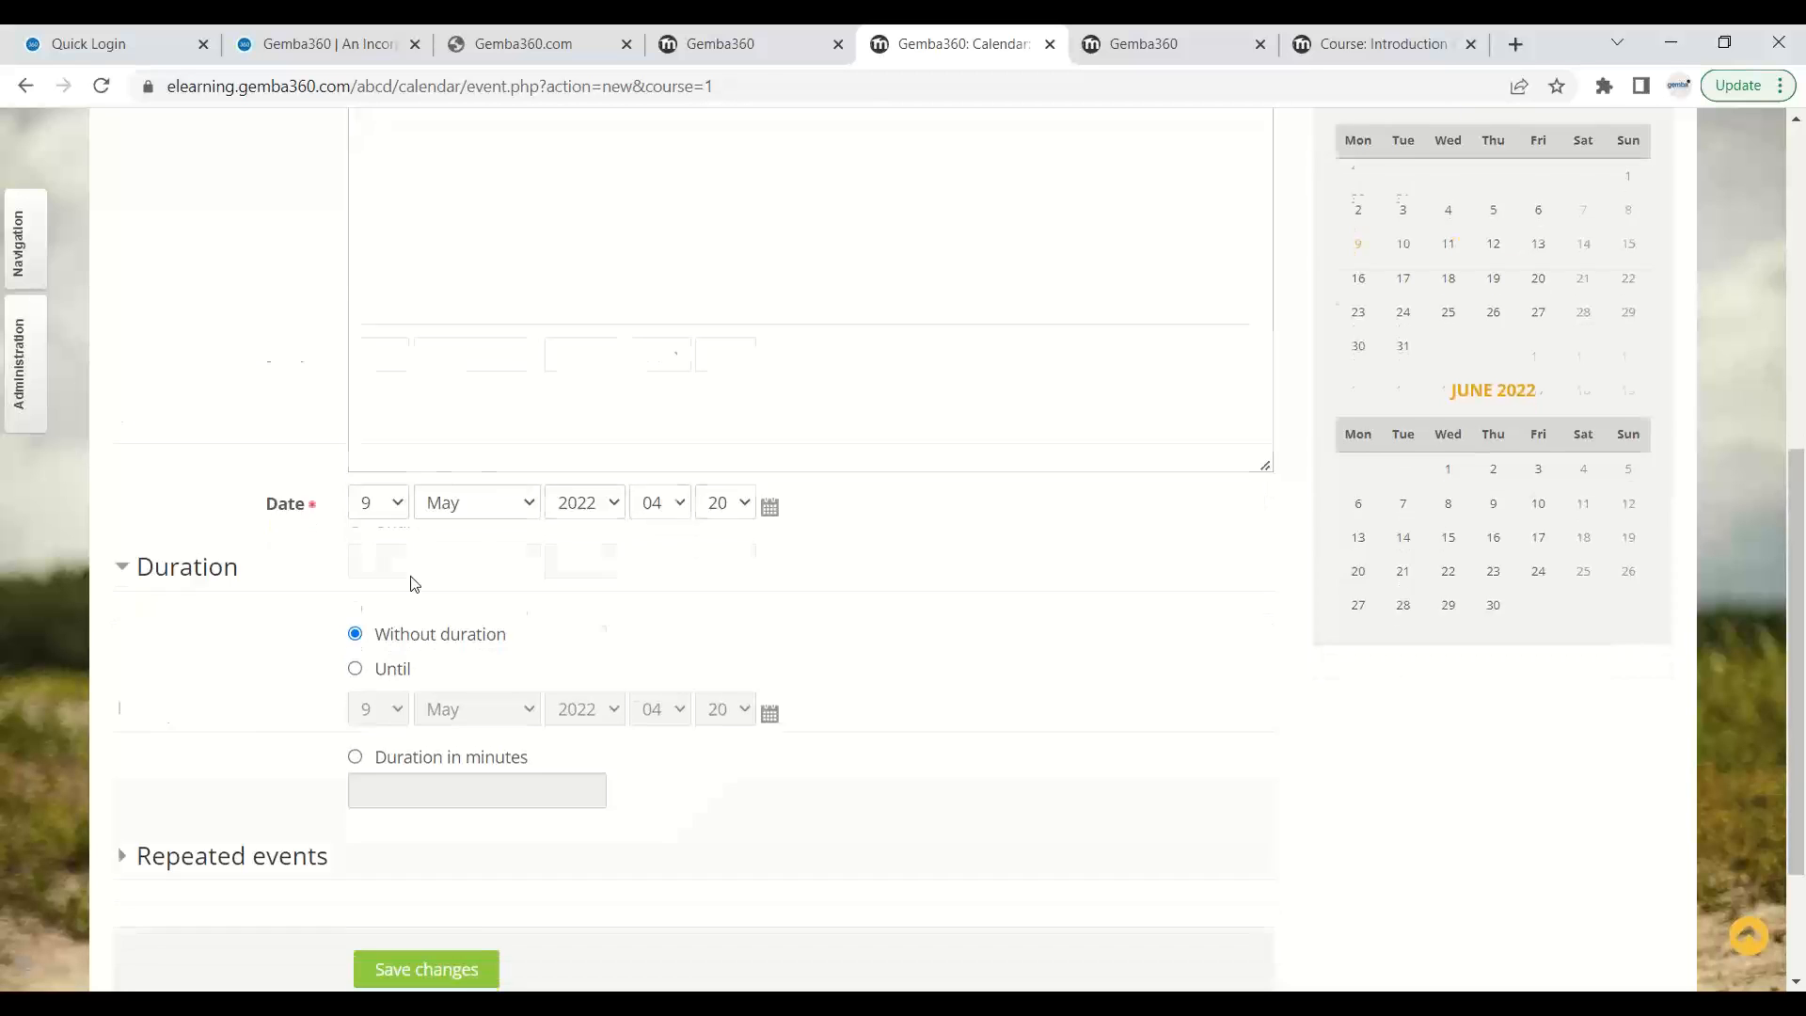
pyautogui.moveTo(512, 435); pyautogui.dragTo(376, 410)
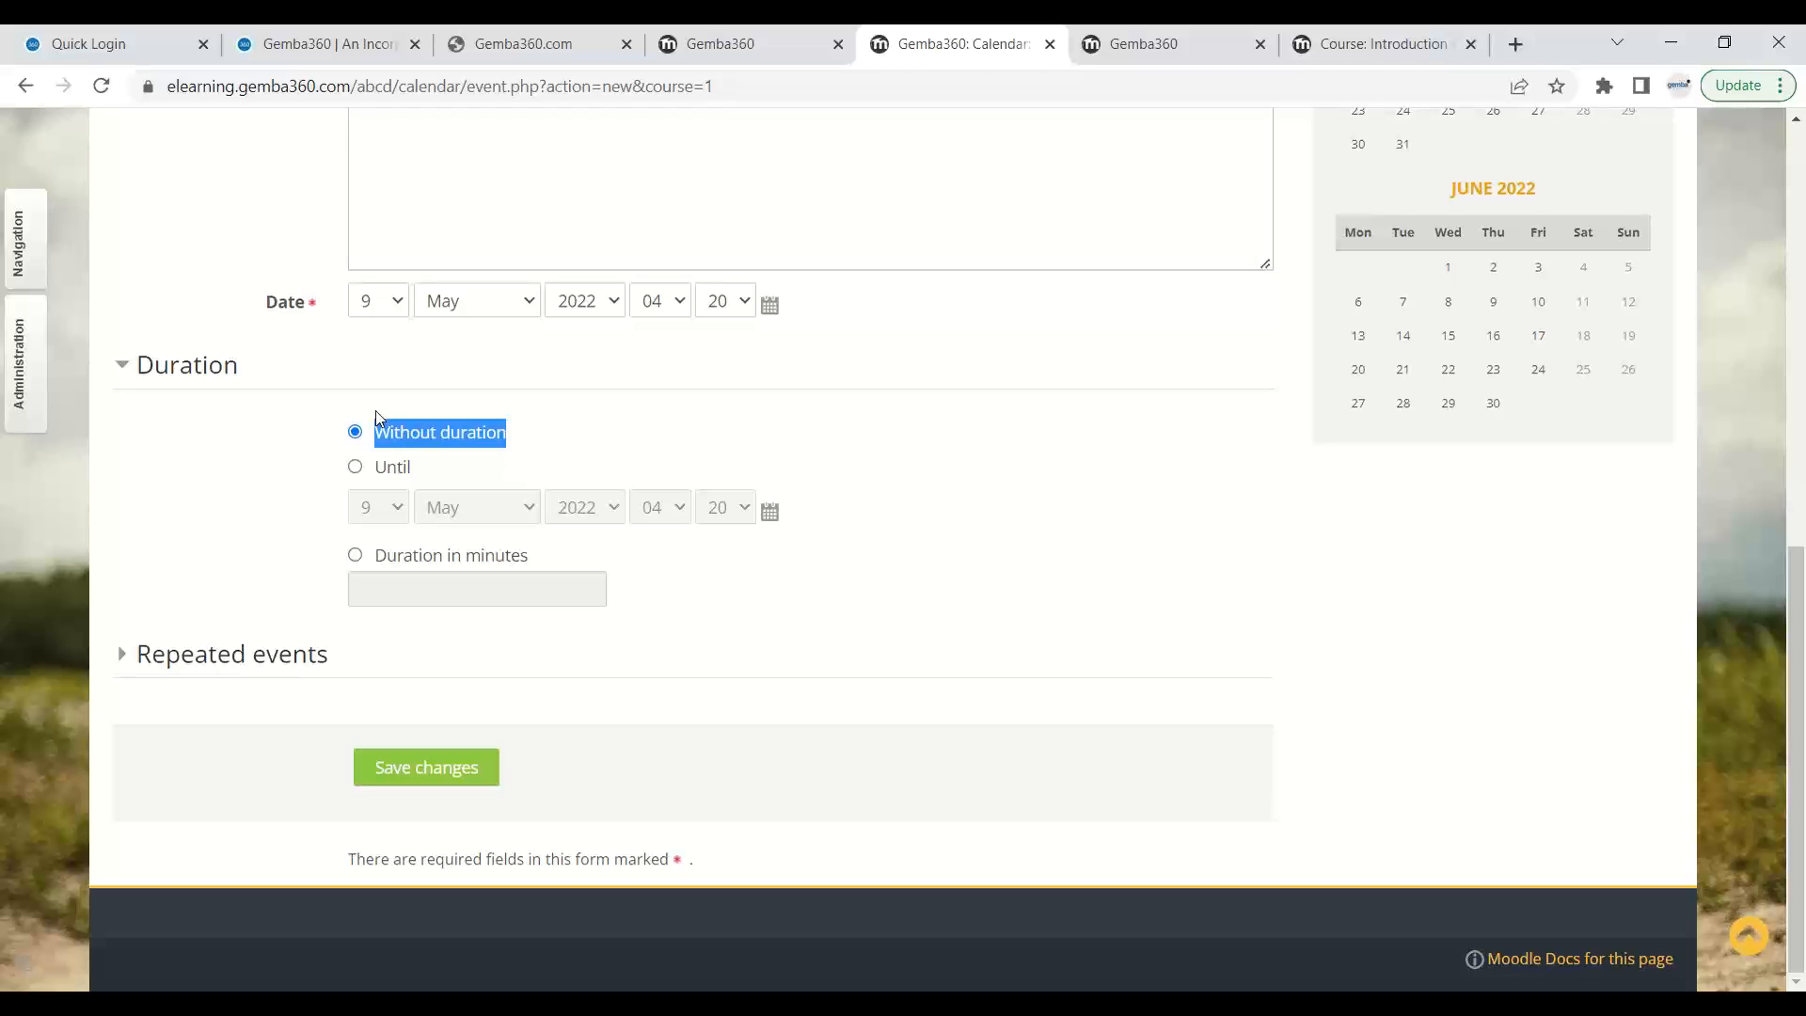
pyautogui.click(369, 471)
pyautogui.click(368, 473)
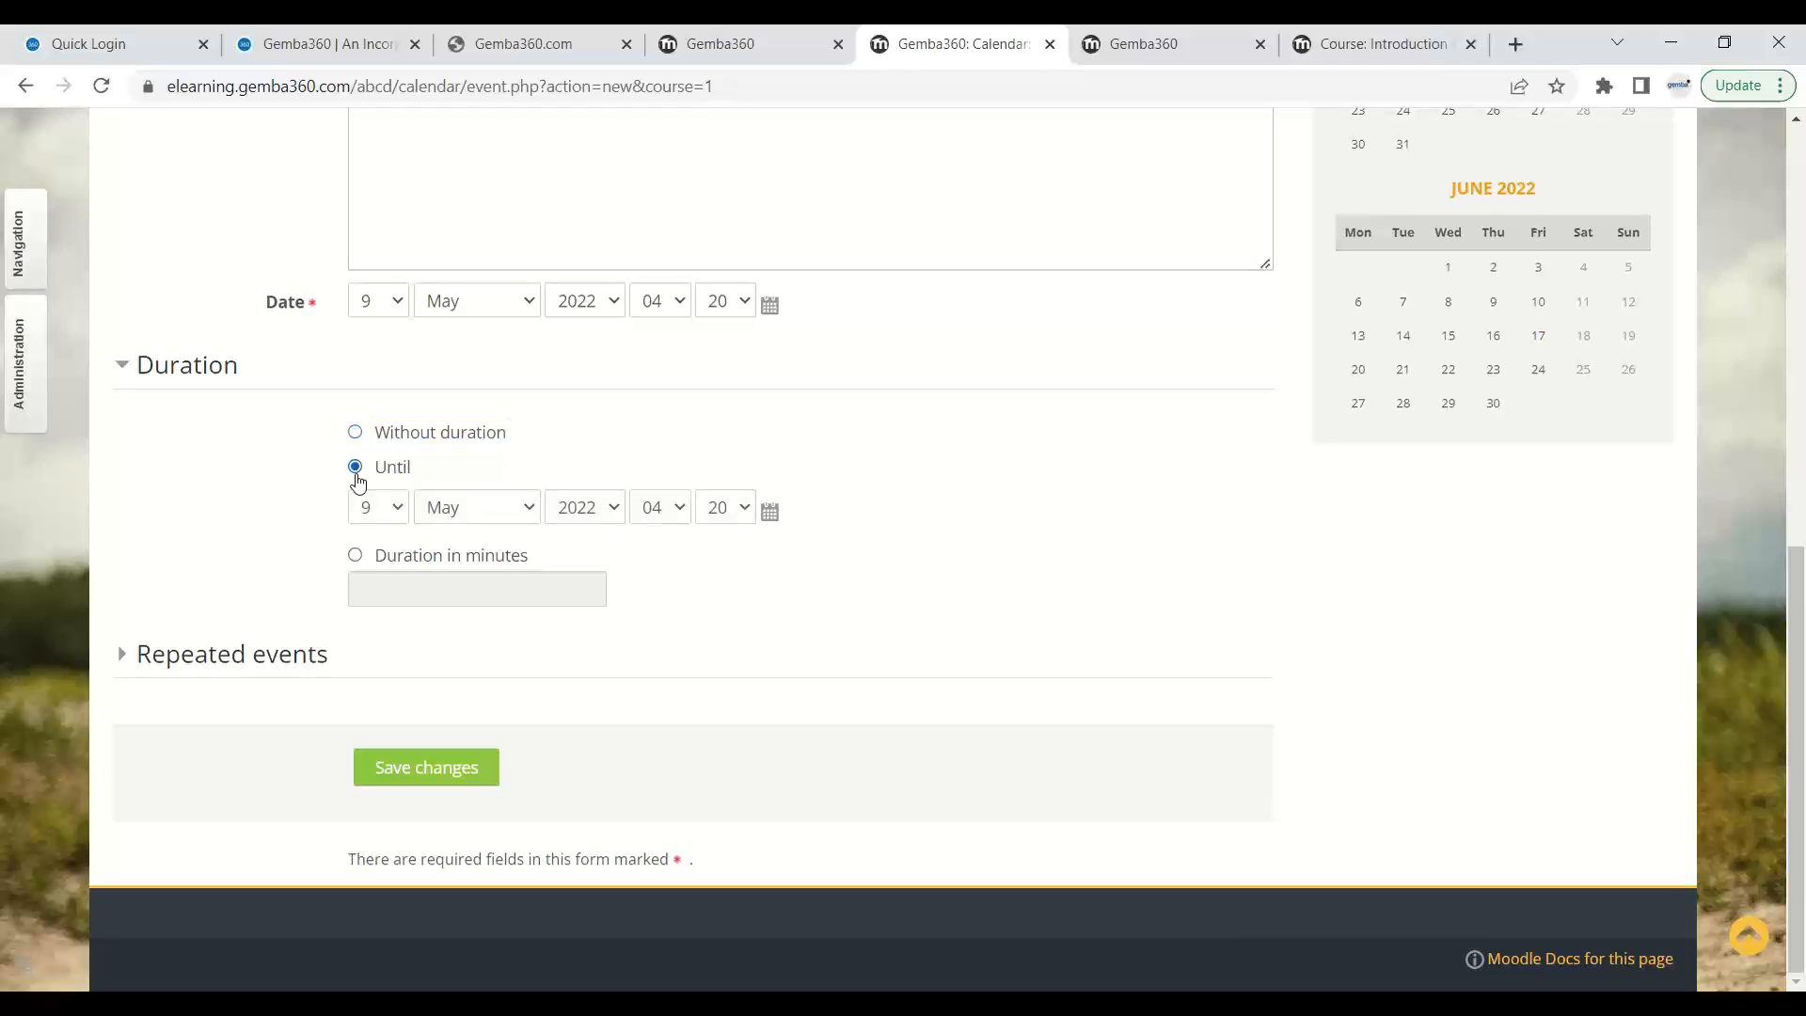
pyautogui.click(396, 516)
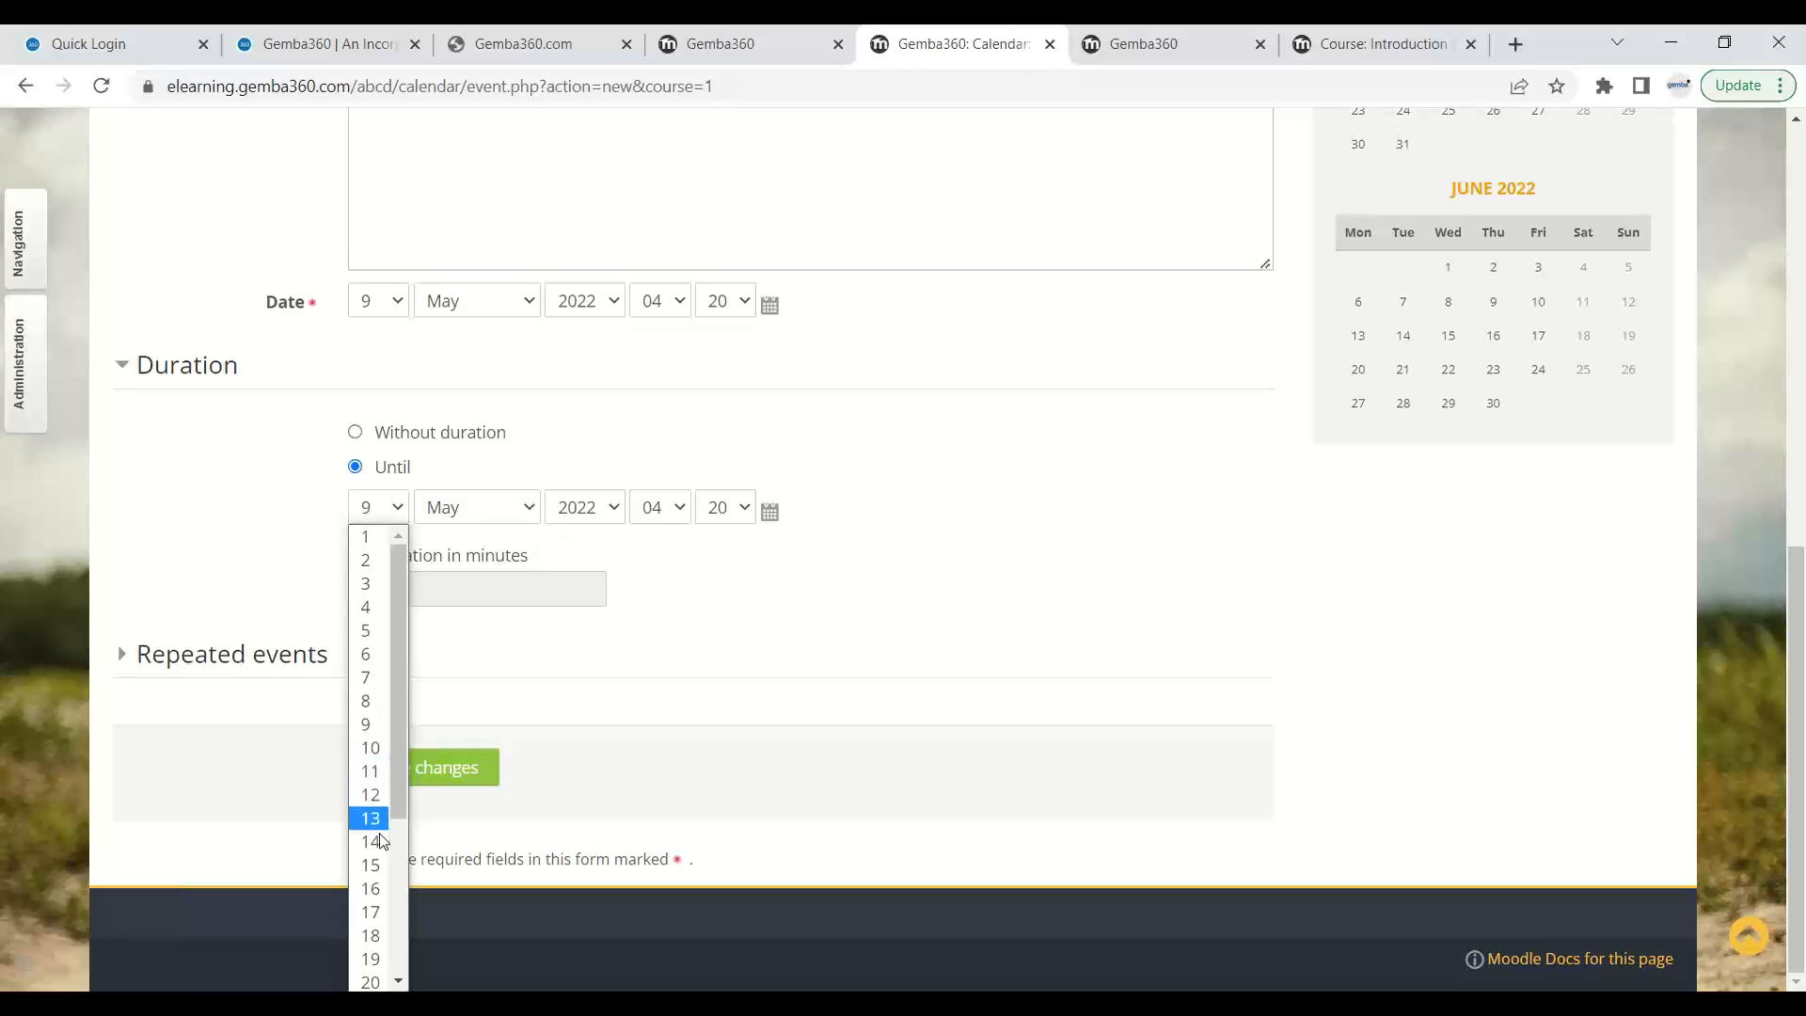
pyautogui.scroll(-3, 381, 926)
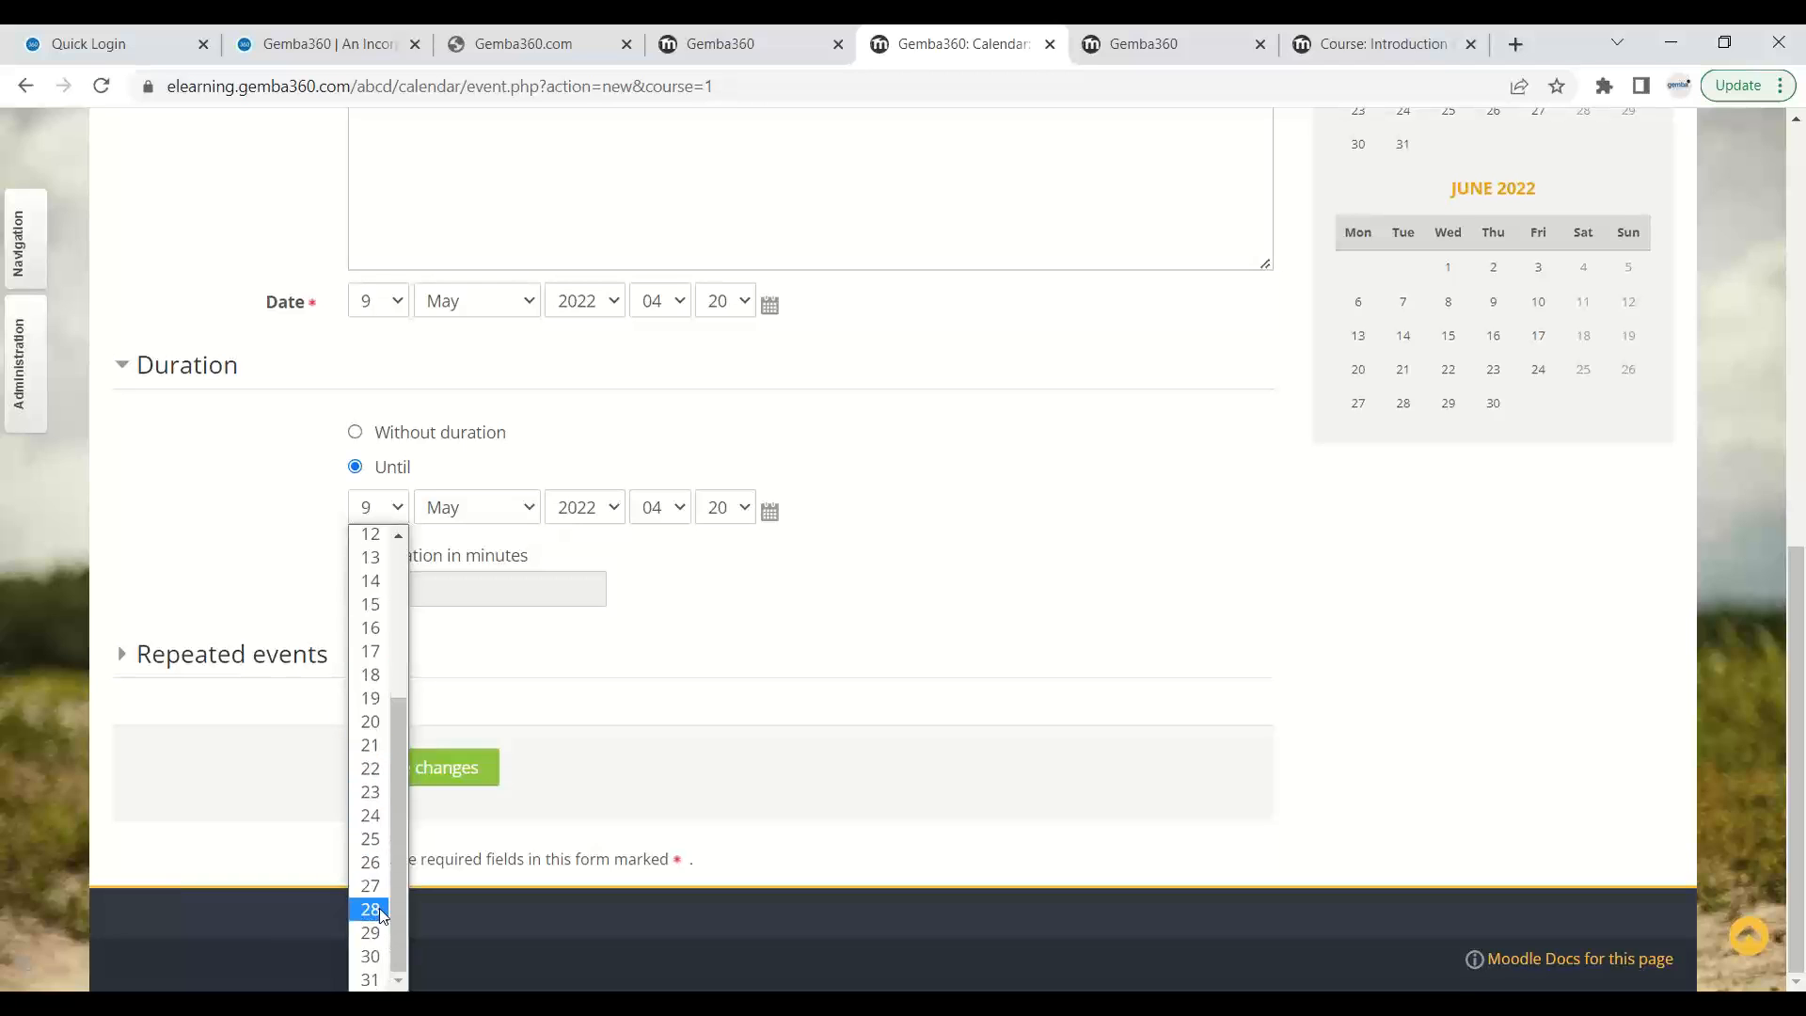
pyautogui.click(374, 791)
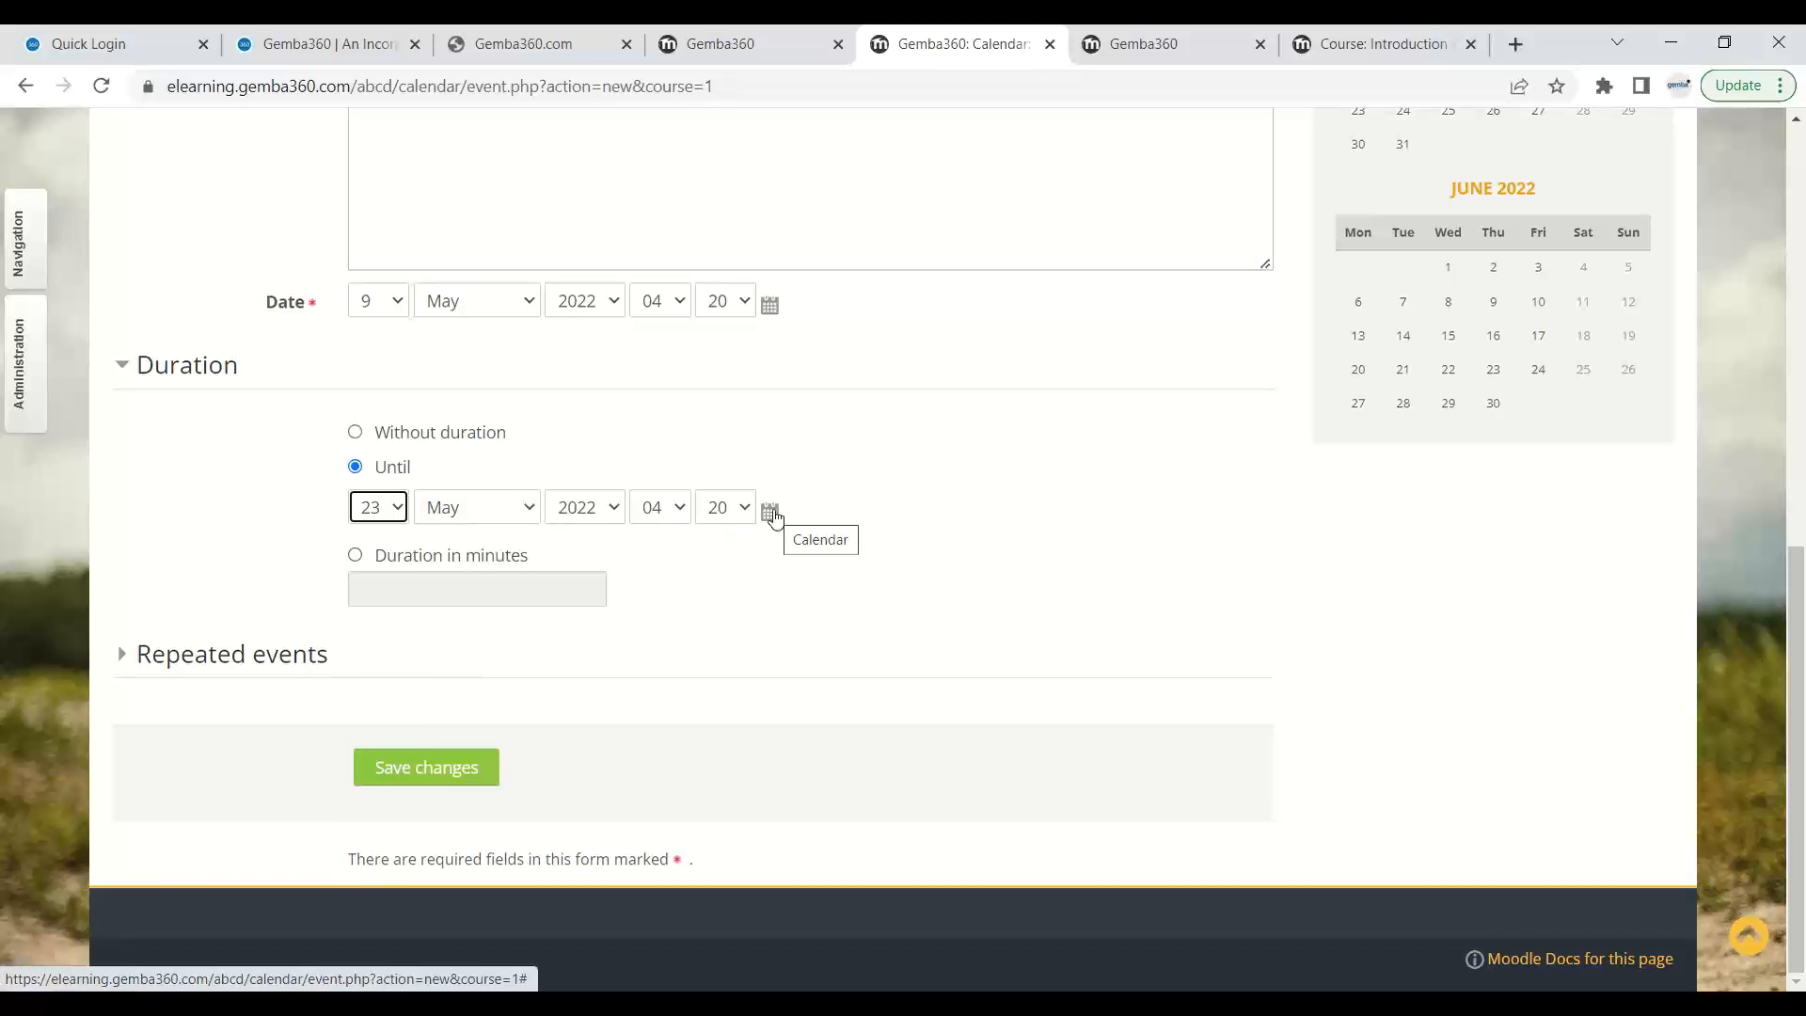
pyautogui.click(256, 657)
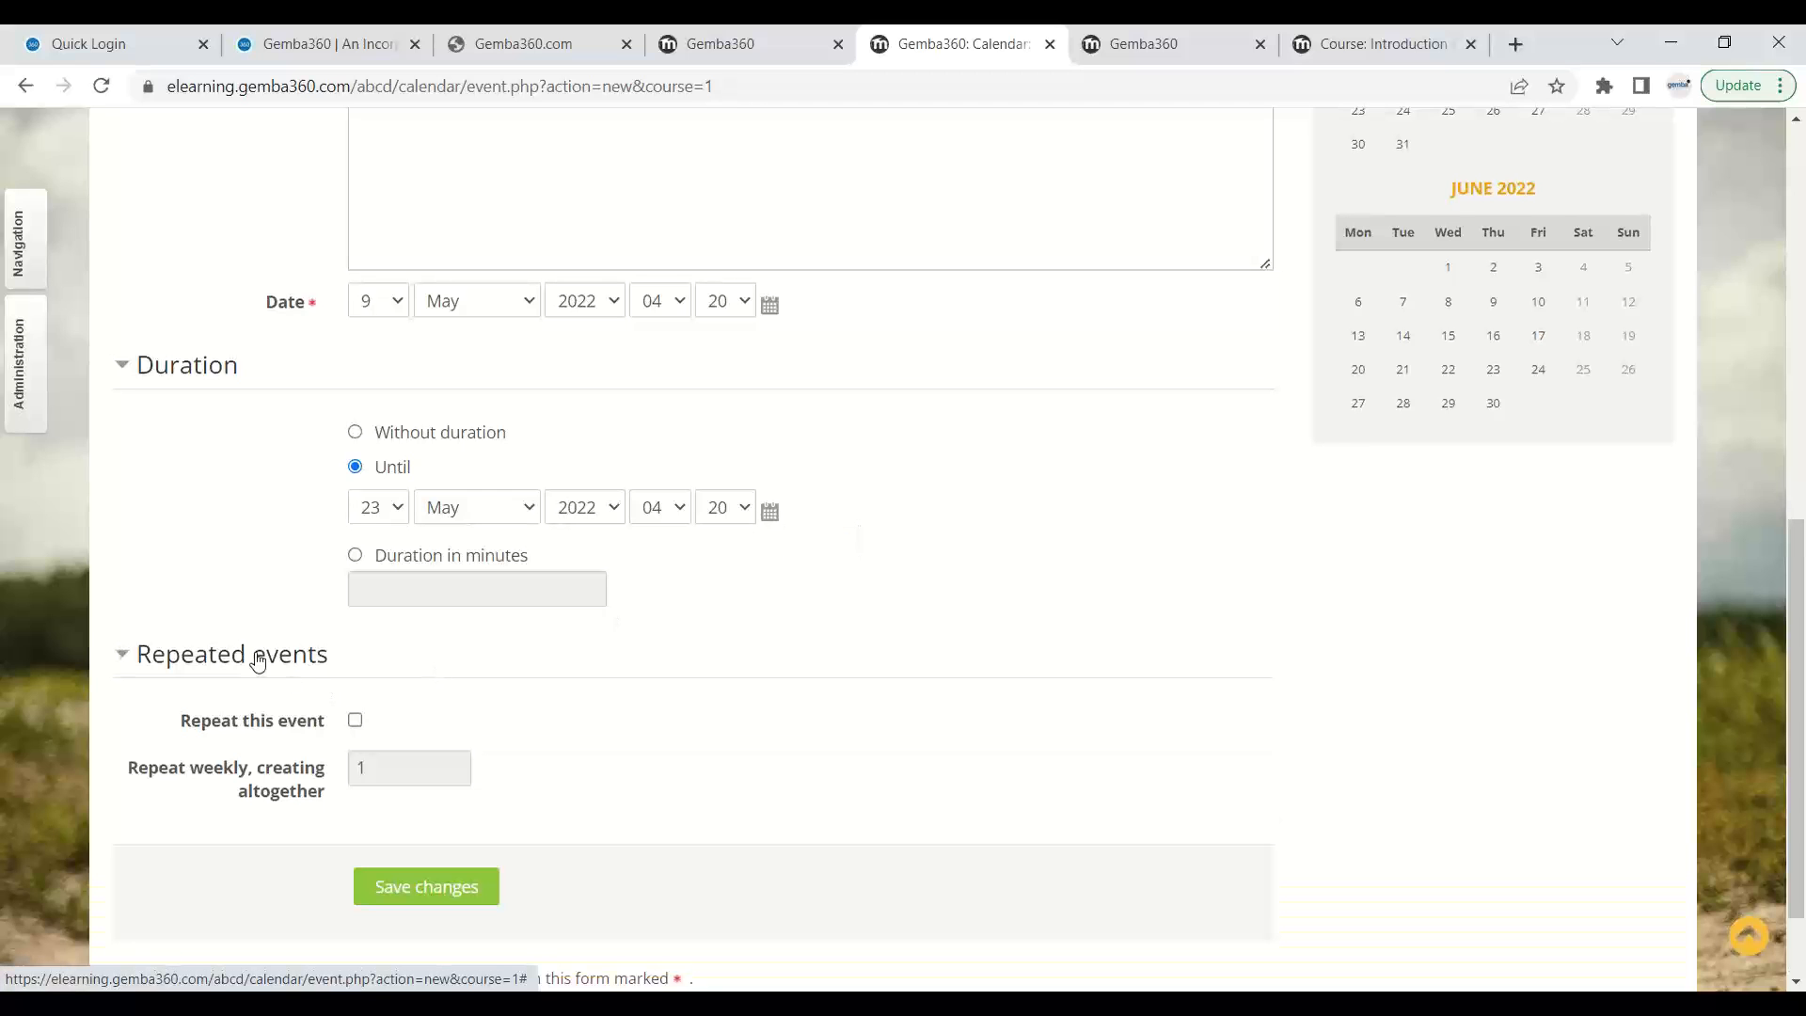
pyautogui.scroll(-2, 430, 678)
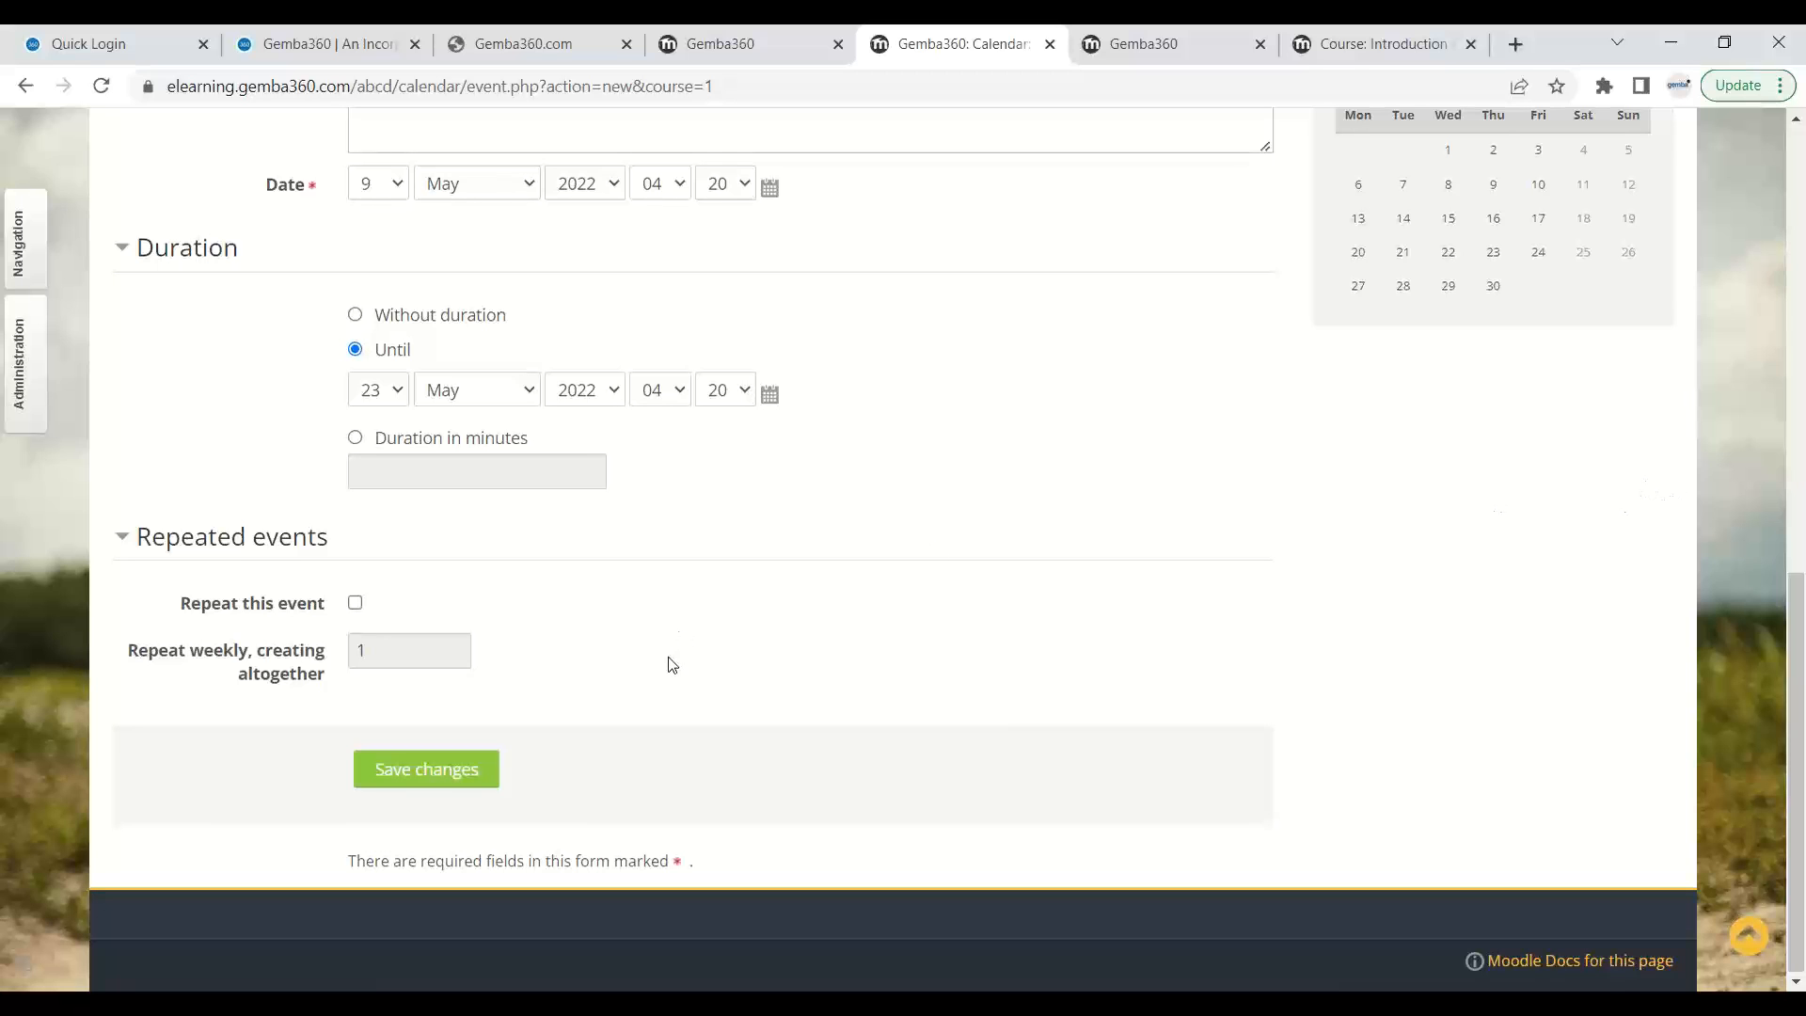
# - Begin the event description with "Hey Everyone" and, on a separate line, "We are running Risk Management Training for everyone."
pyautogui.scroll(3, 669, 658)
pyautogui.scroll(7, 669, 657)
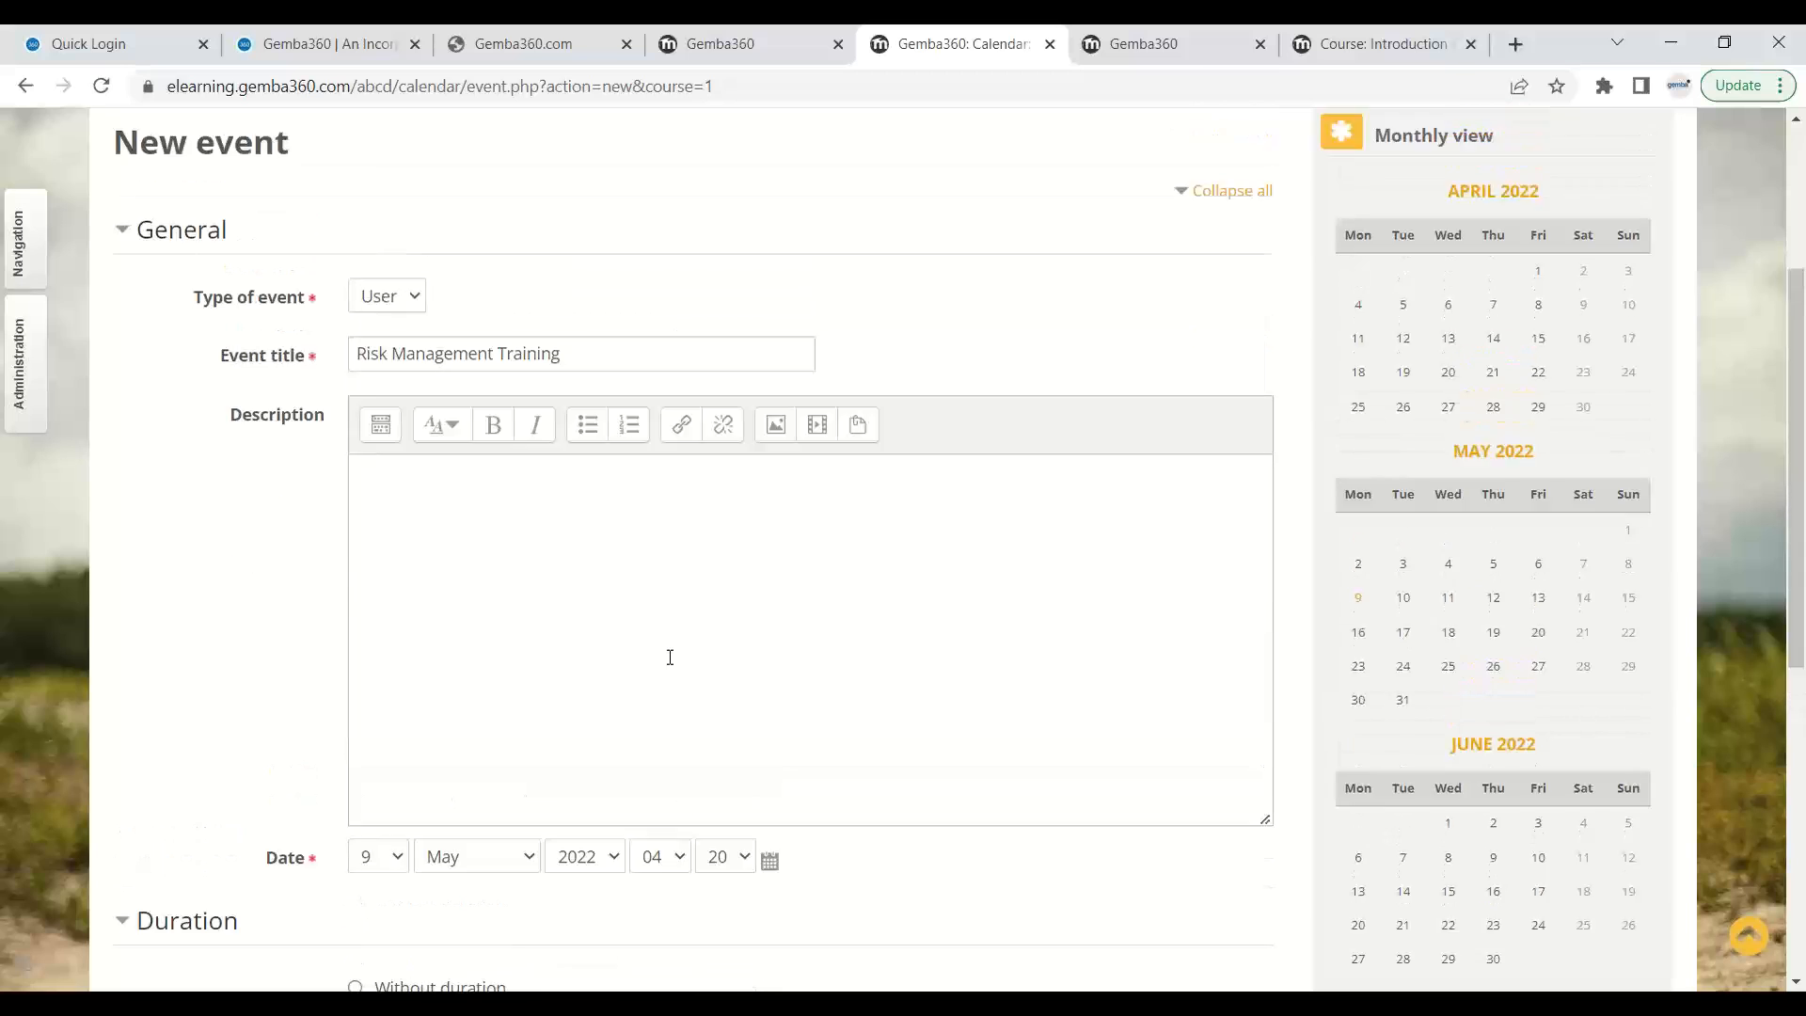
pyautogui.click(584, 672)
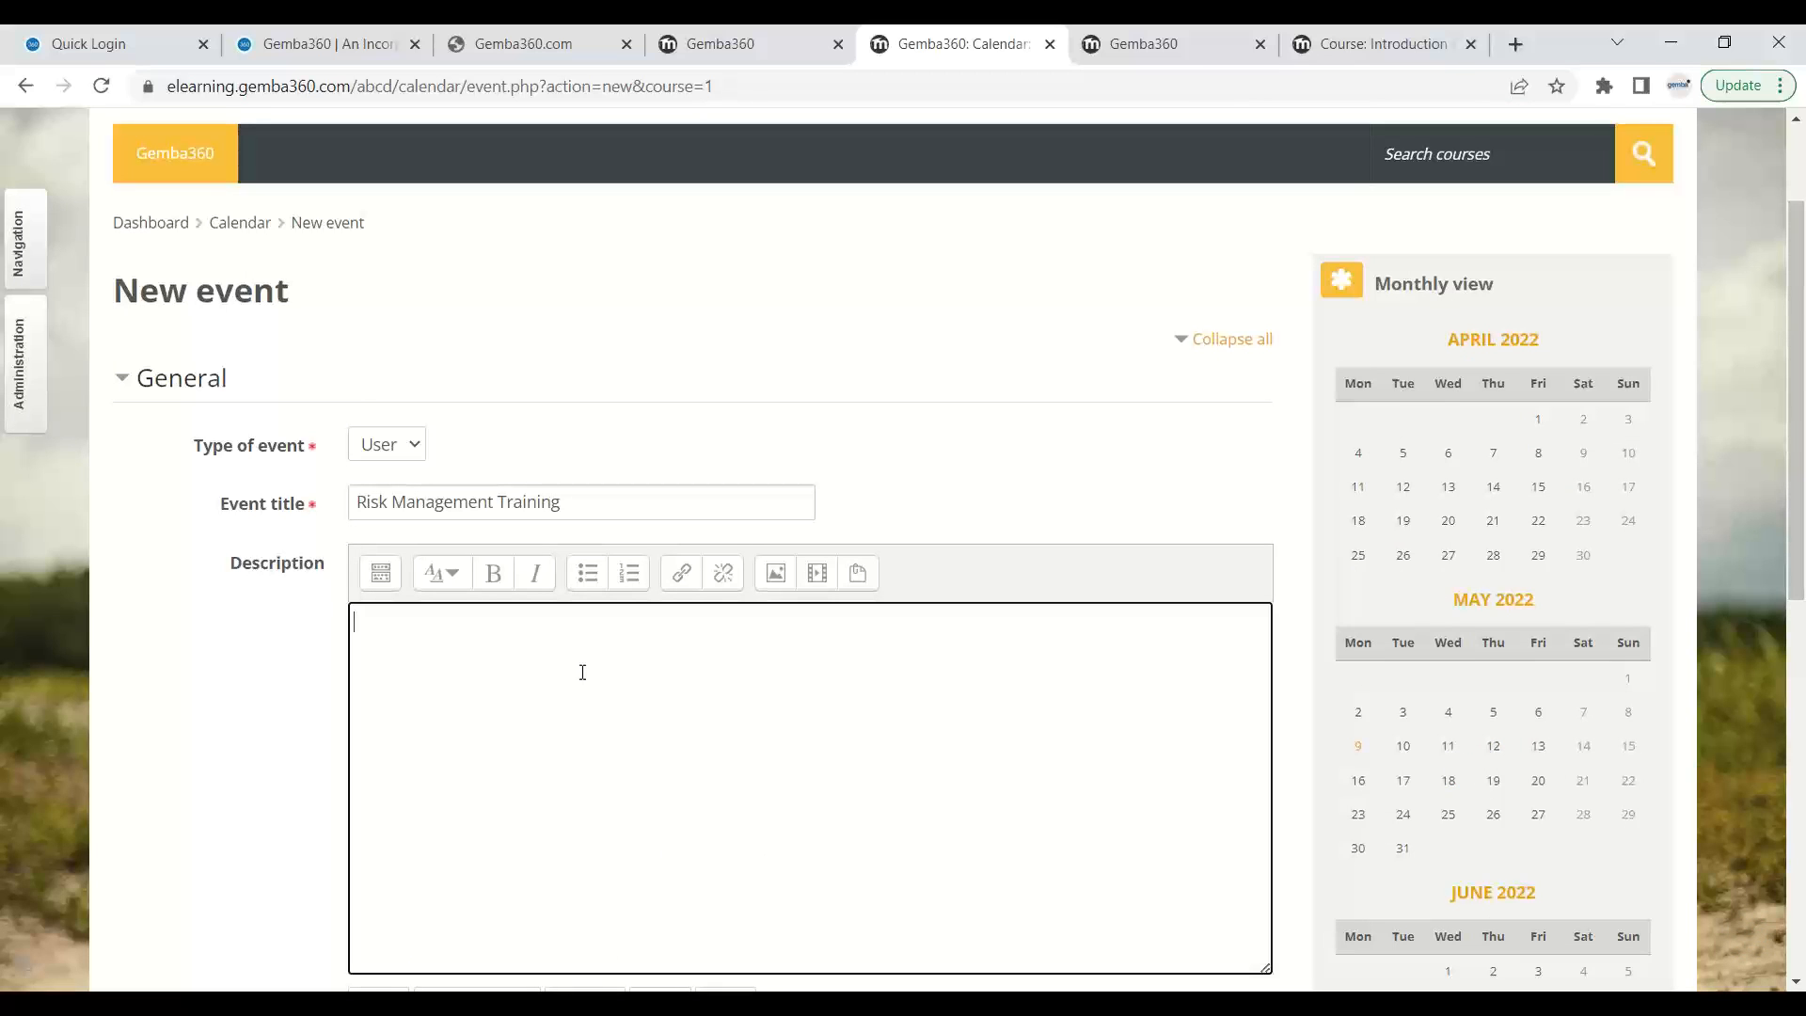
pyautogui.write('Hey Everyone')
pyautogui.press('Return')
pyautogui.write('WWe are running')
pyautogui.press('BackSpace')
pyautogui.press('BackSpace')
pyautogui.write('ng Risk Mana')
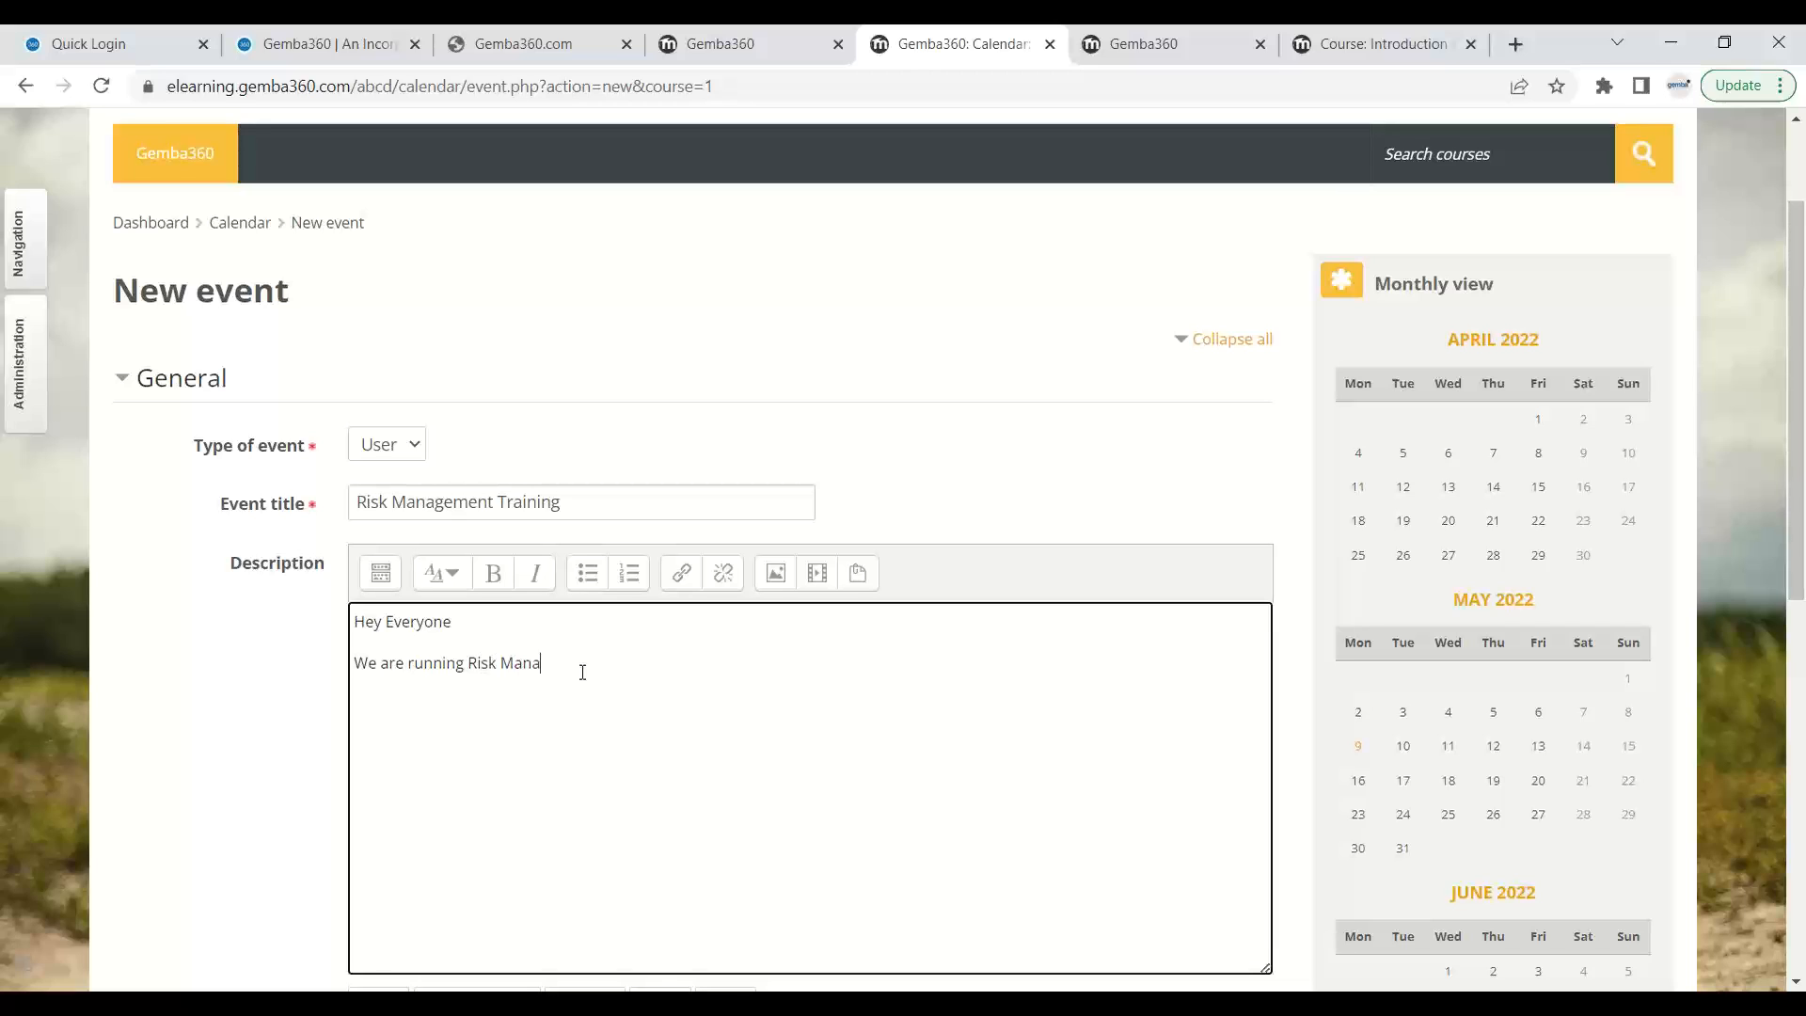
pyautogui.write('gement Training for evcertyone')
pyautogui.press('BackSpace')
pyautogui.press('BackSpace')
pyautogui.press('BackSpace')
pyautogui.press('BackSpace')
pyautogui.press('BackSpace')
pyautogui.press('BackSpace')
pyautogui.press('BackSpace')
pyautogui.write('eryones')
pyautogui.press('Return')
# - Add the closing line "Please watch the video and complete the questions." to the event description
pyautogui.write('Please ')
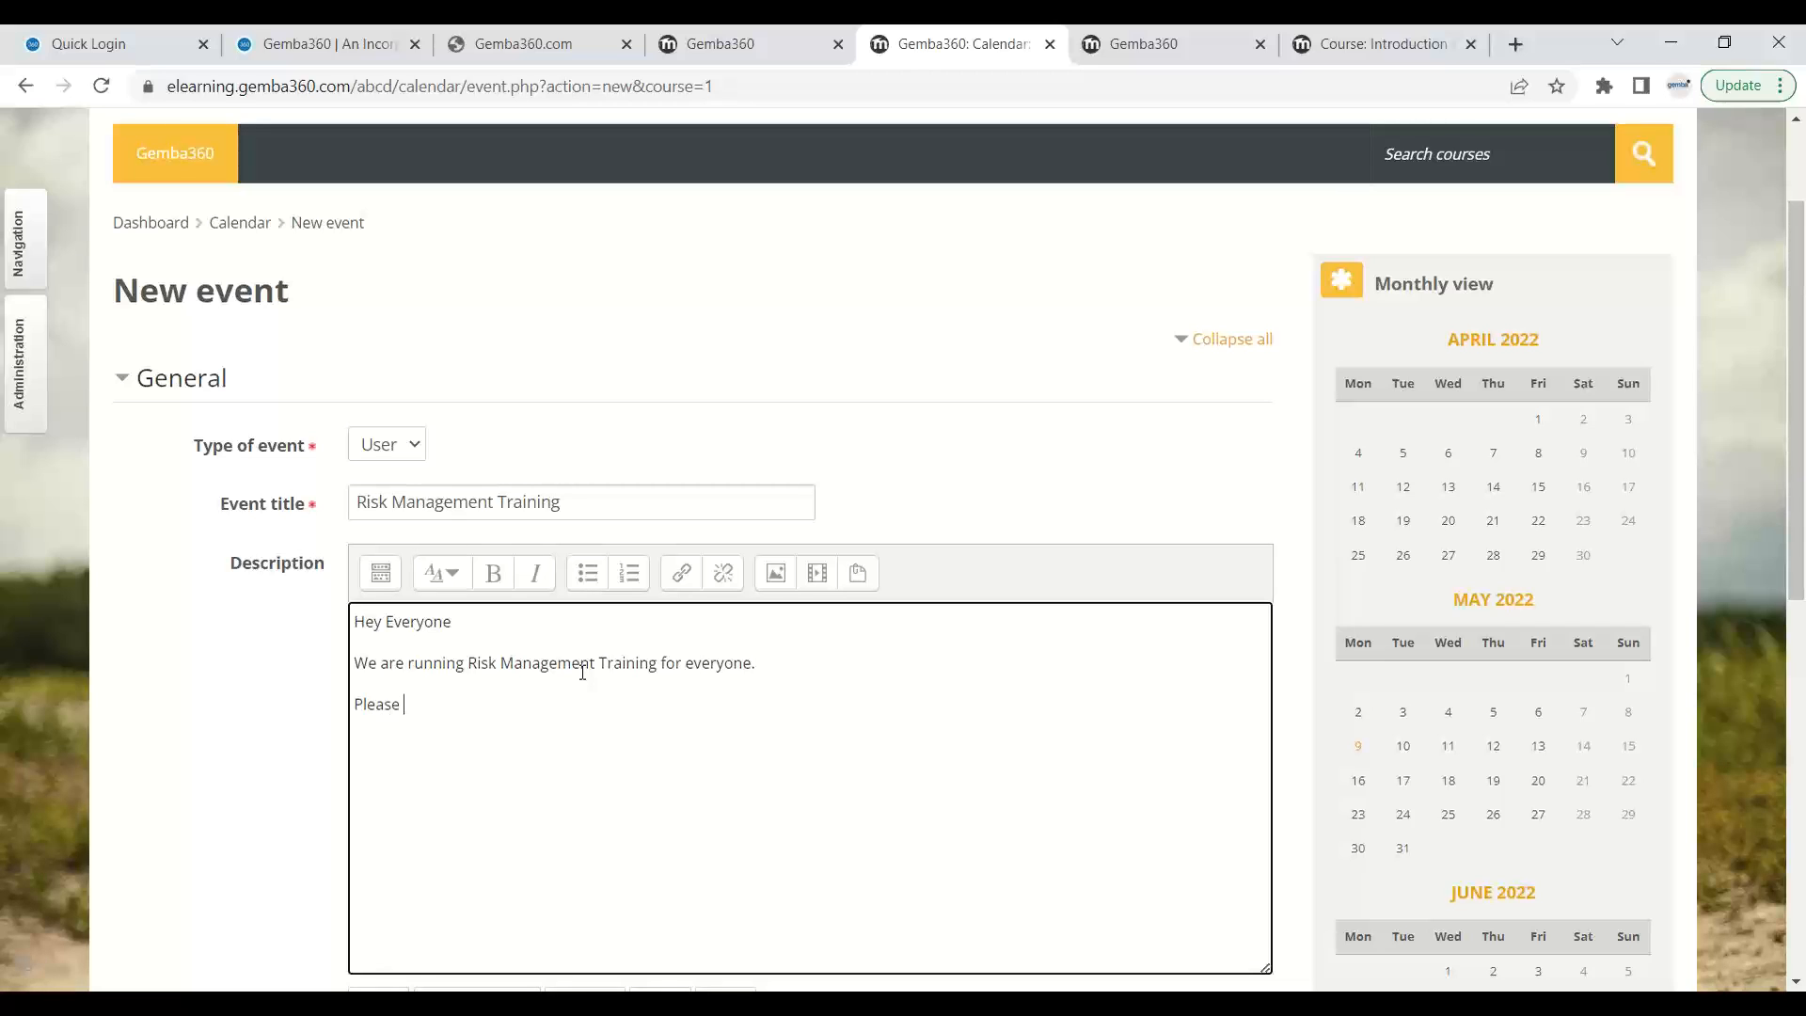
pyautogui.write('watch the video')
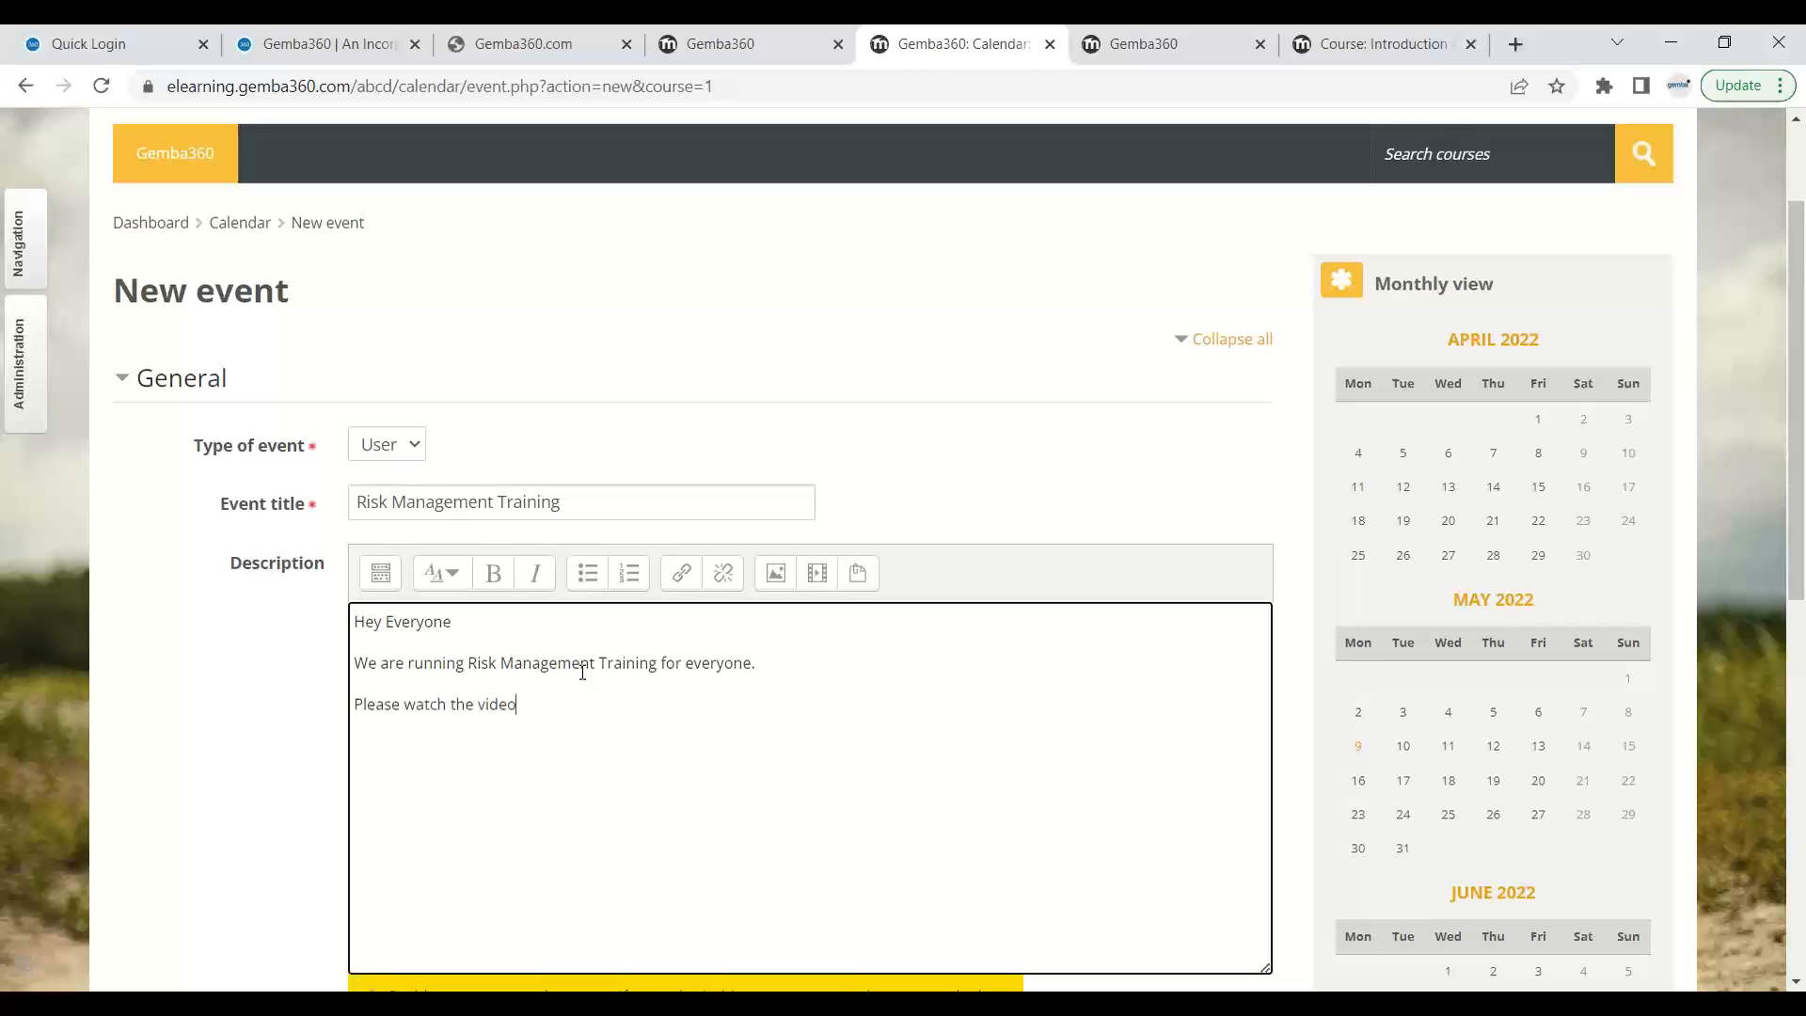
pyautogui.write(' and completed')
pyautogui.write('the wat')
pyautogui.press('BackSpace')
pyautogui.press('BackSpace')
pyautogui.press('BackSpace')
pyautogui.write('questions.')
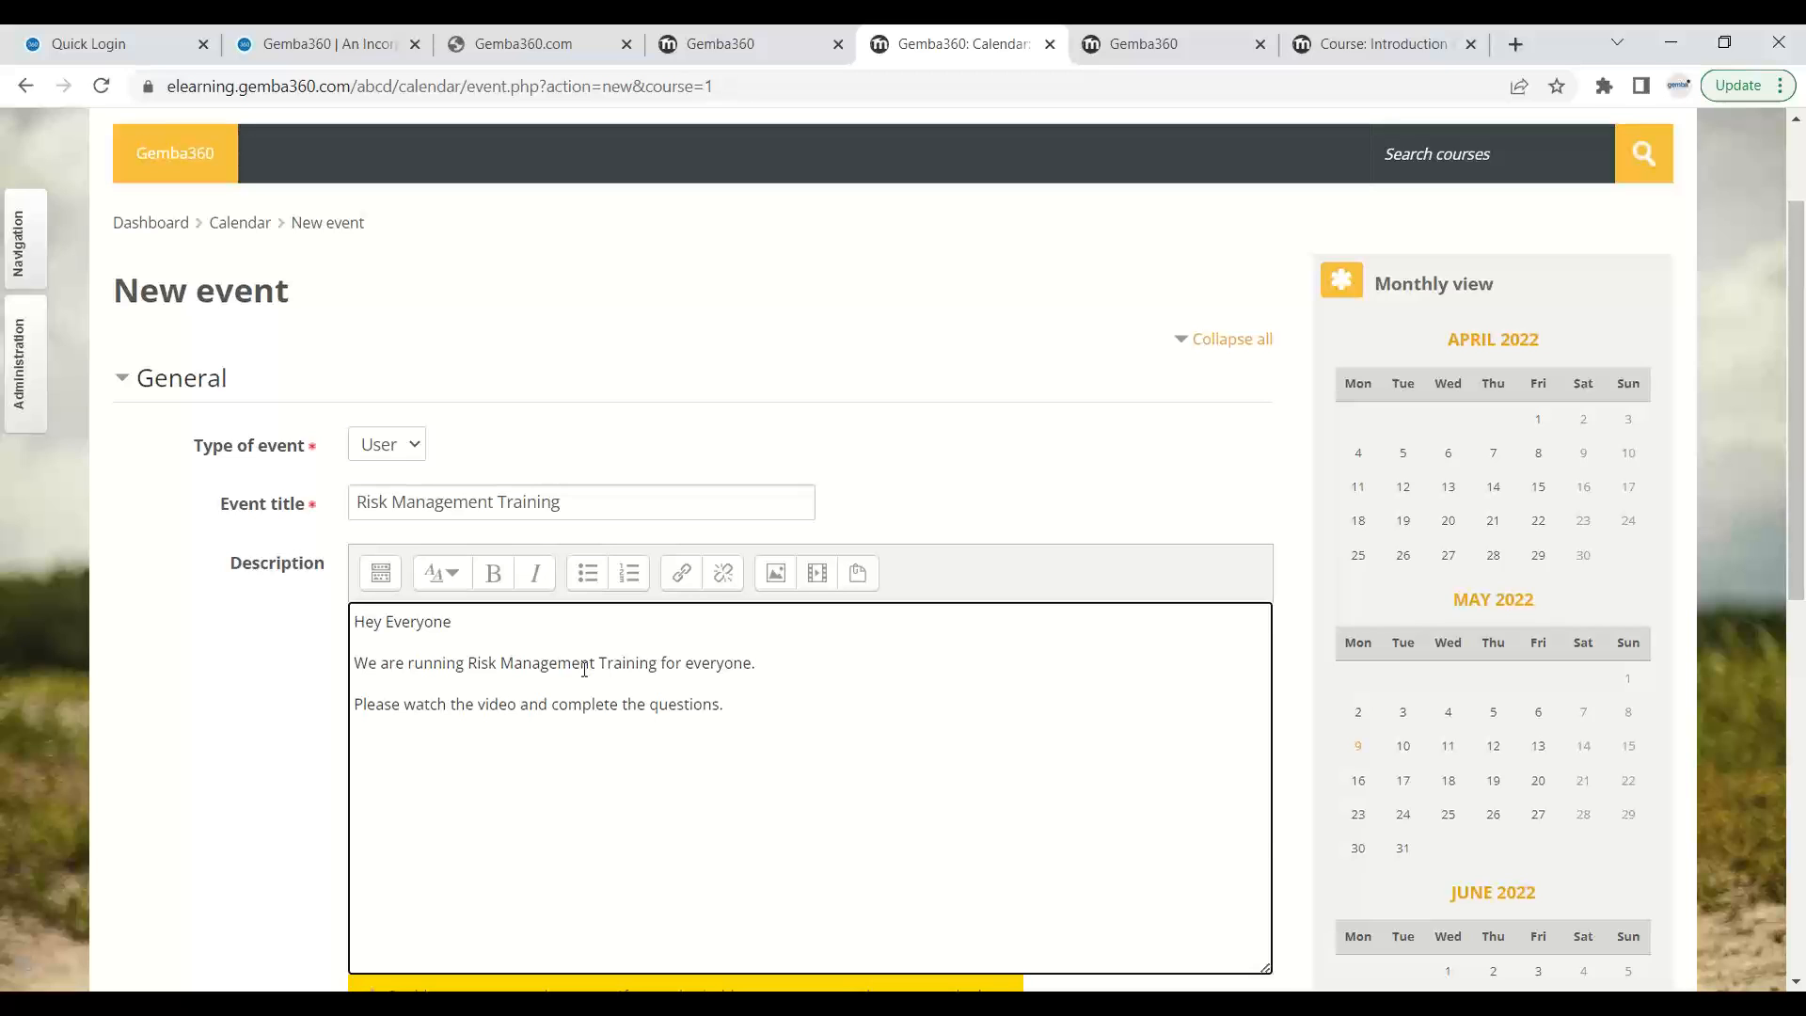
# - Review the filled-in event form and compare it with the learning centre's home page calendar and upcoming events
pyautogui.scroll(-3, 584, 668)
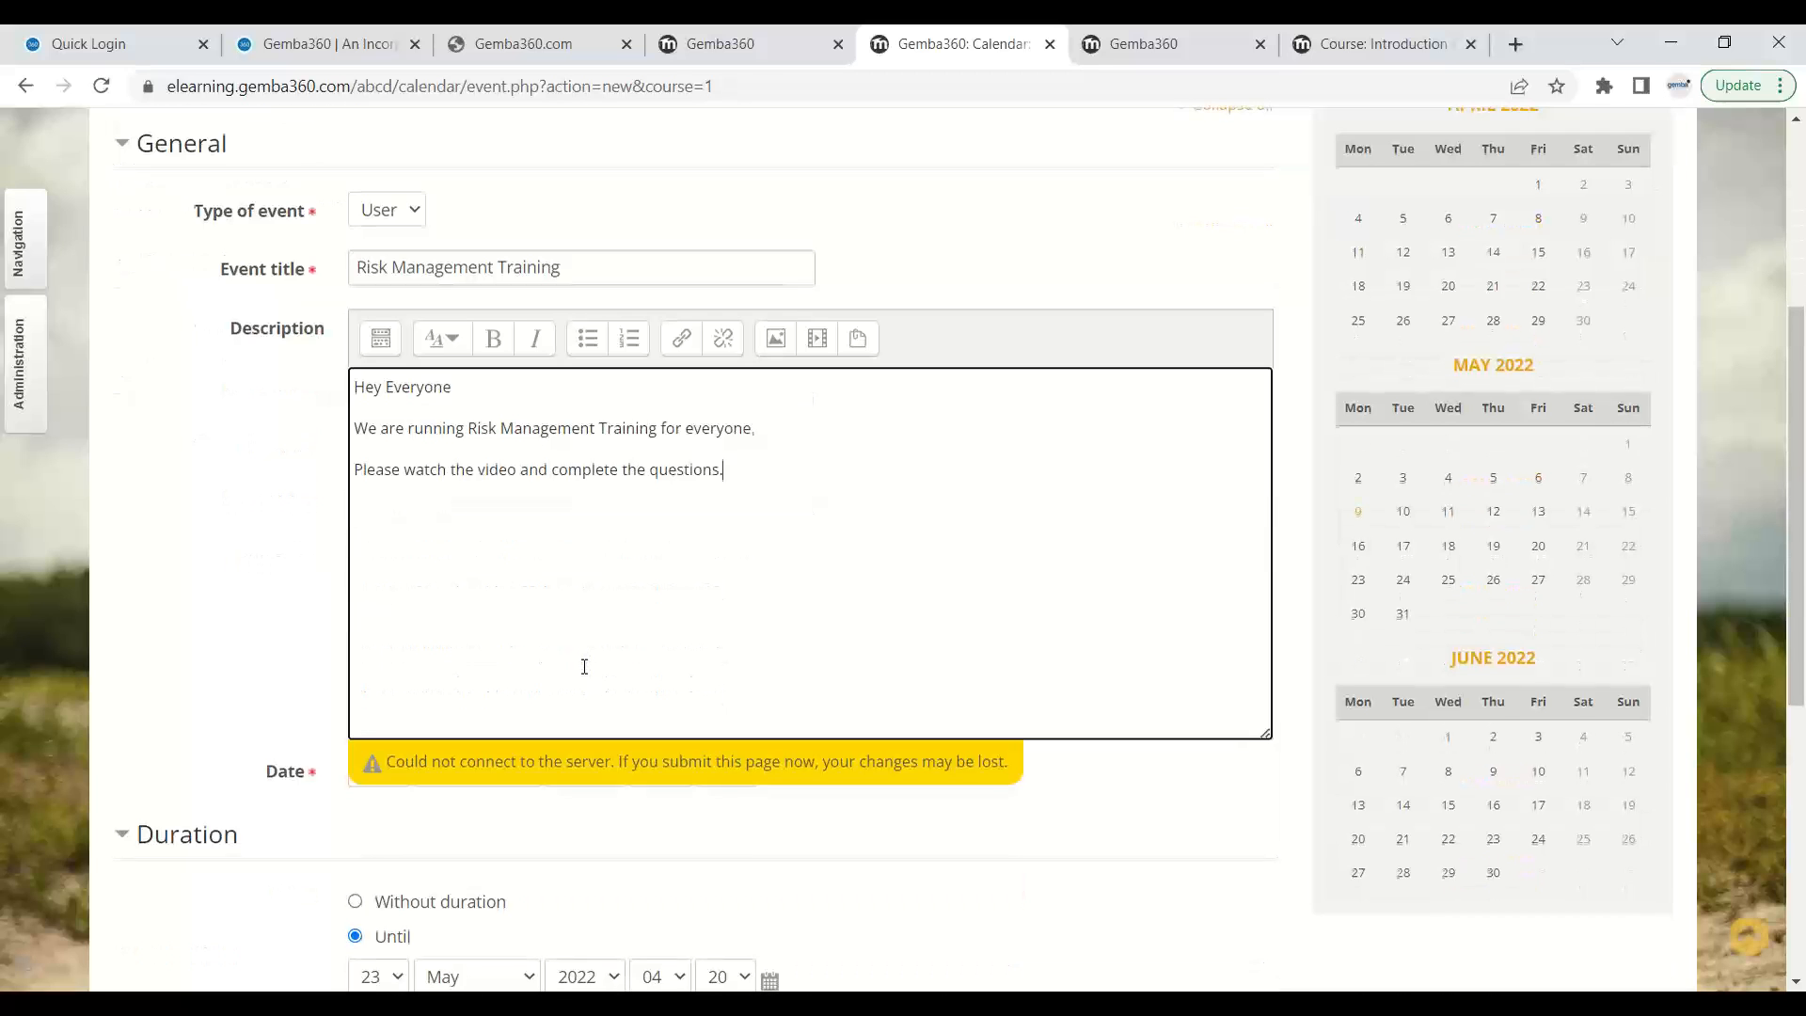
pyautogui.scroll(4, 605, 614)
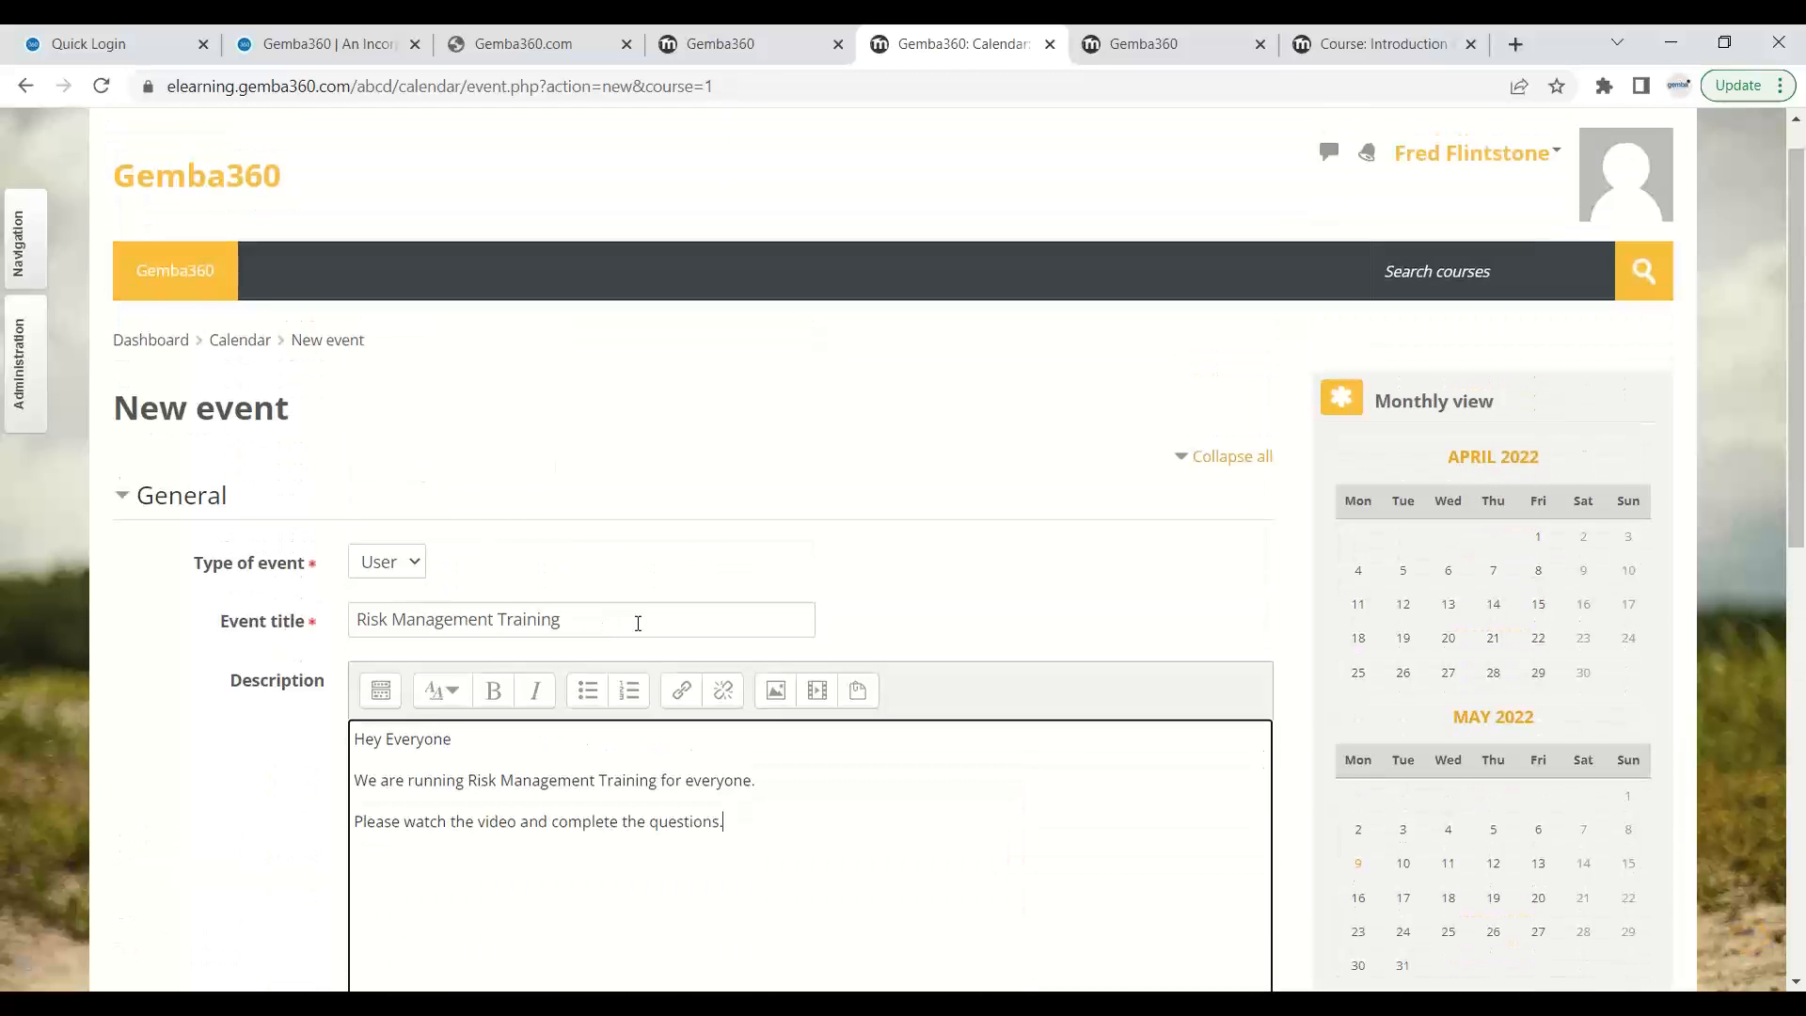
pyautogui.scroll(-3, 621, 620)
pyautogui.scroll(1, 527, 734)
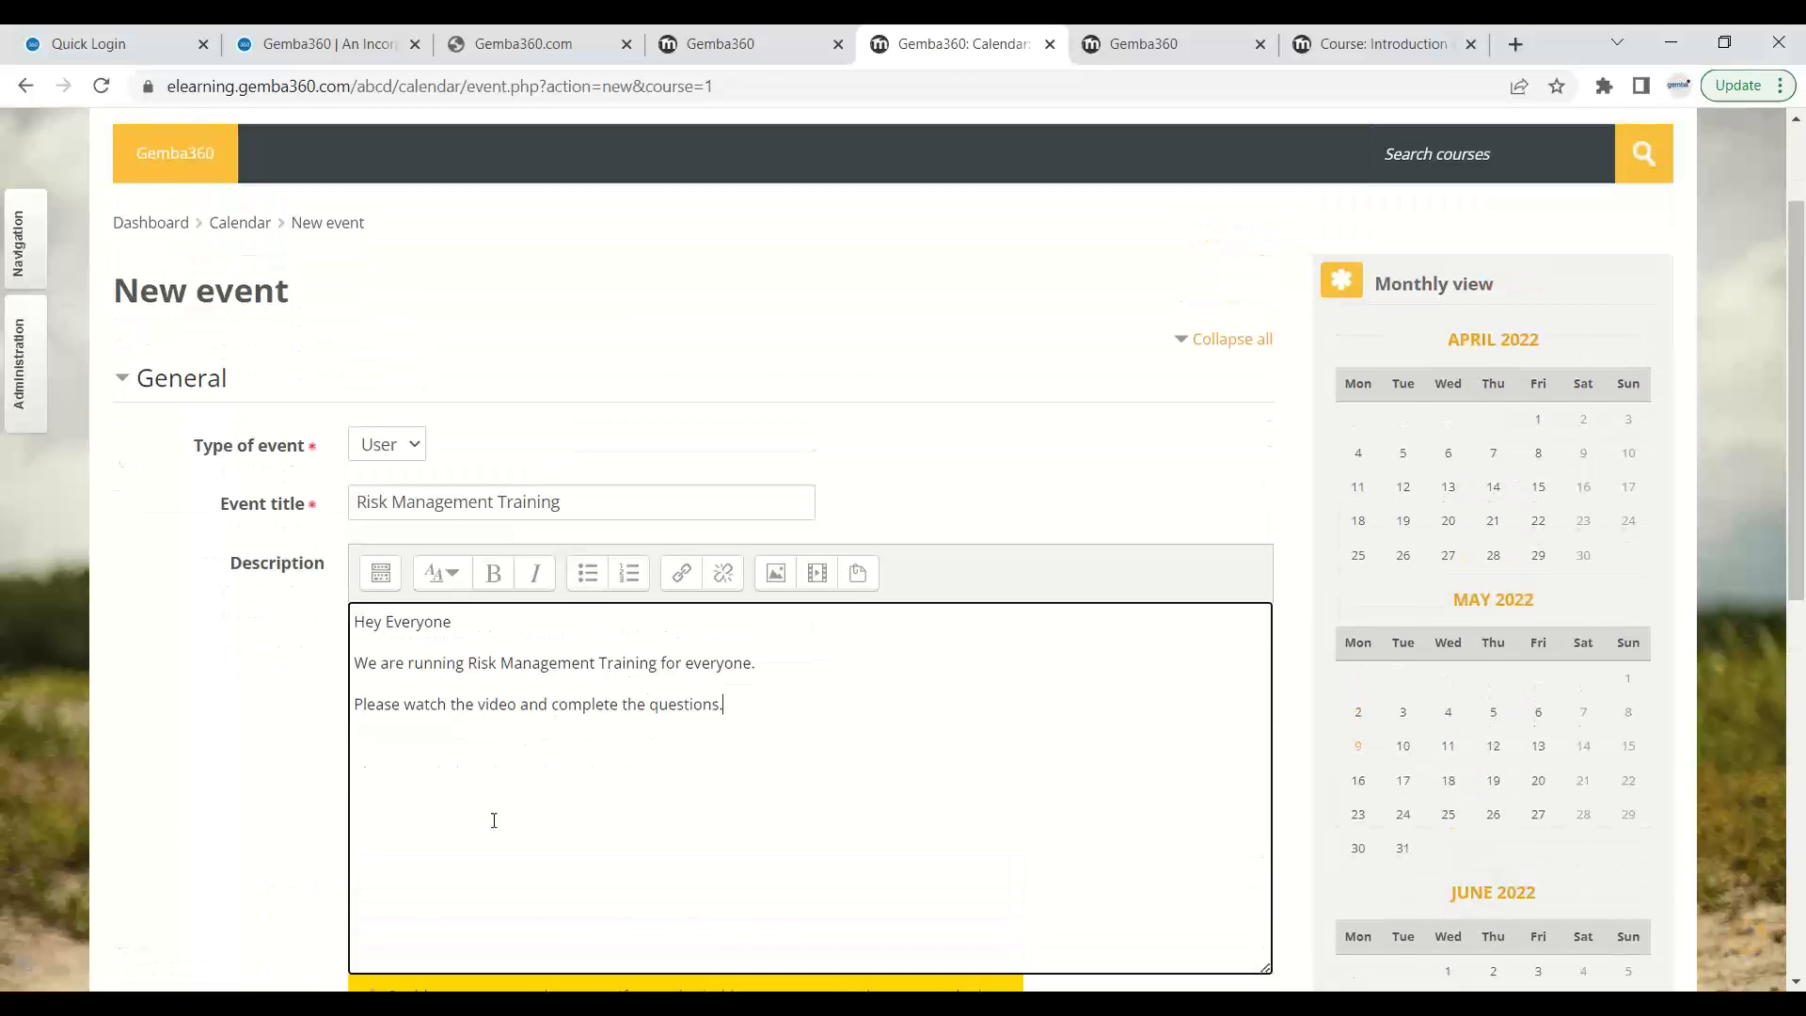
pyautogui.scroll(-2, 420, 730)
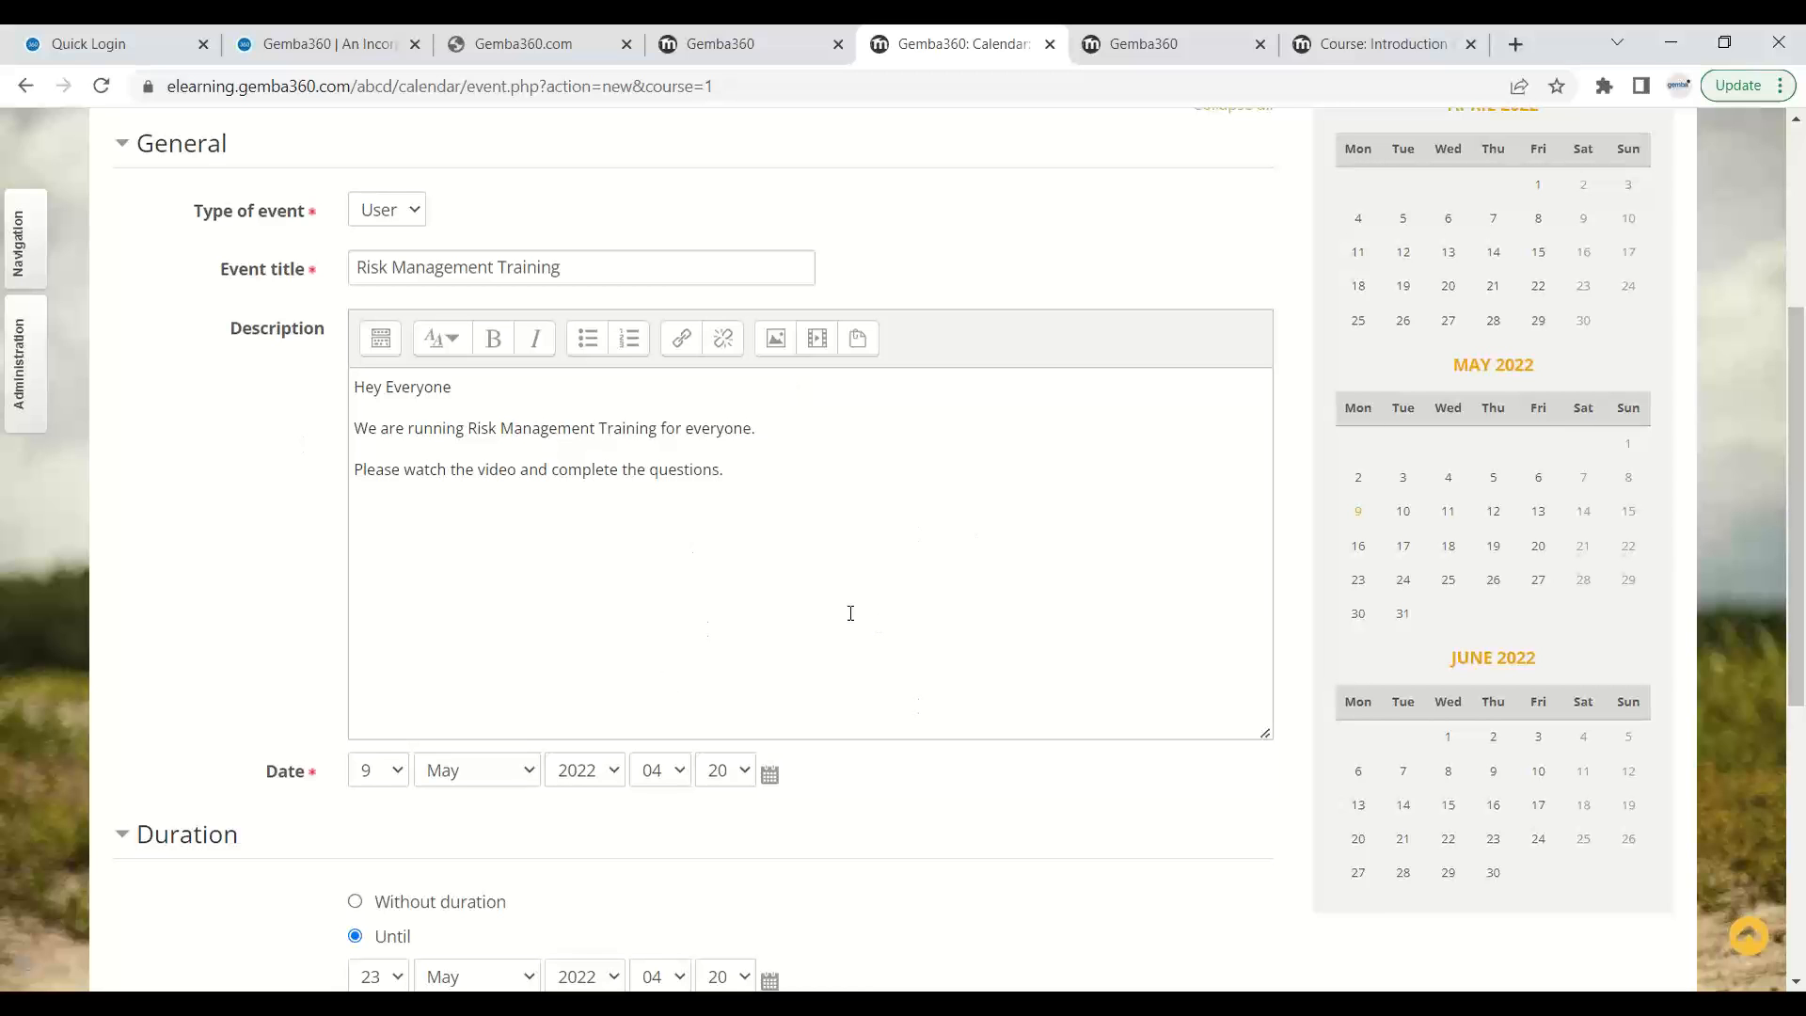
pyautogui.click(748, 42)
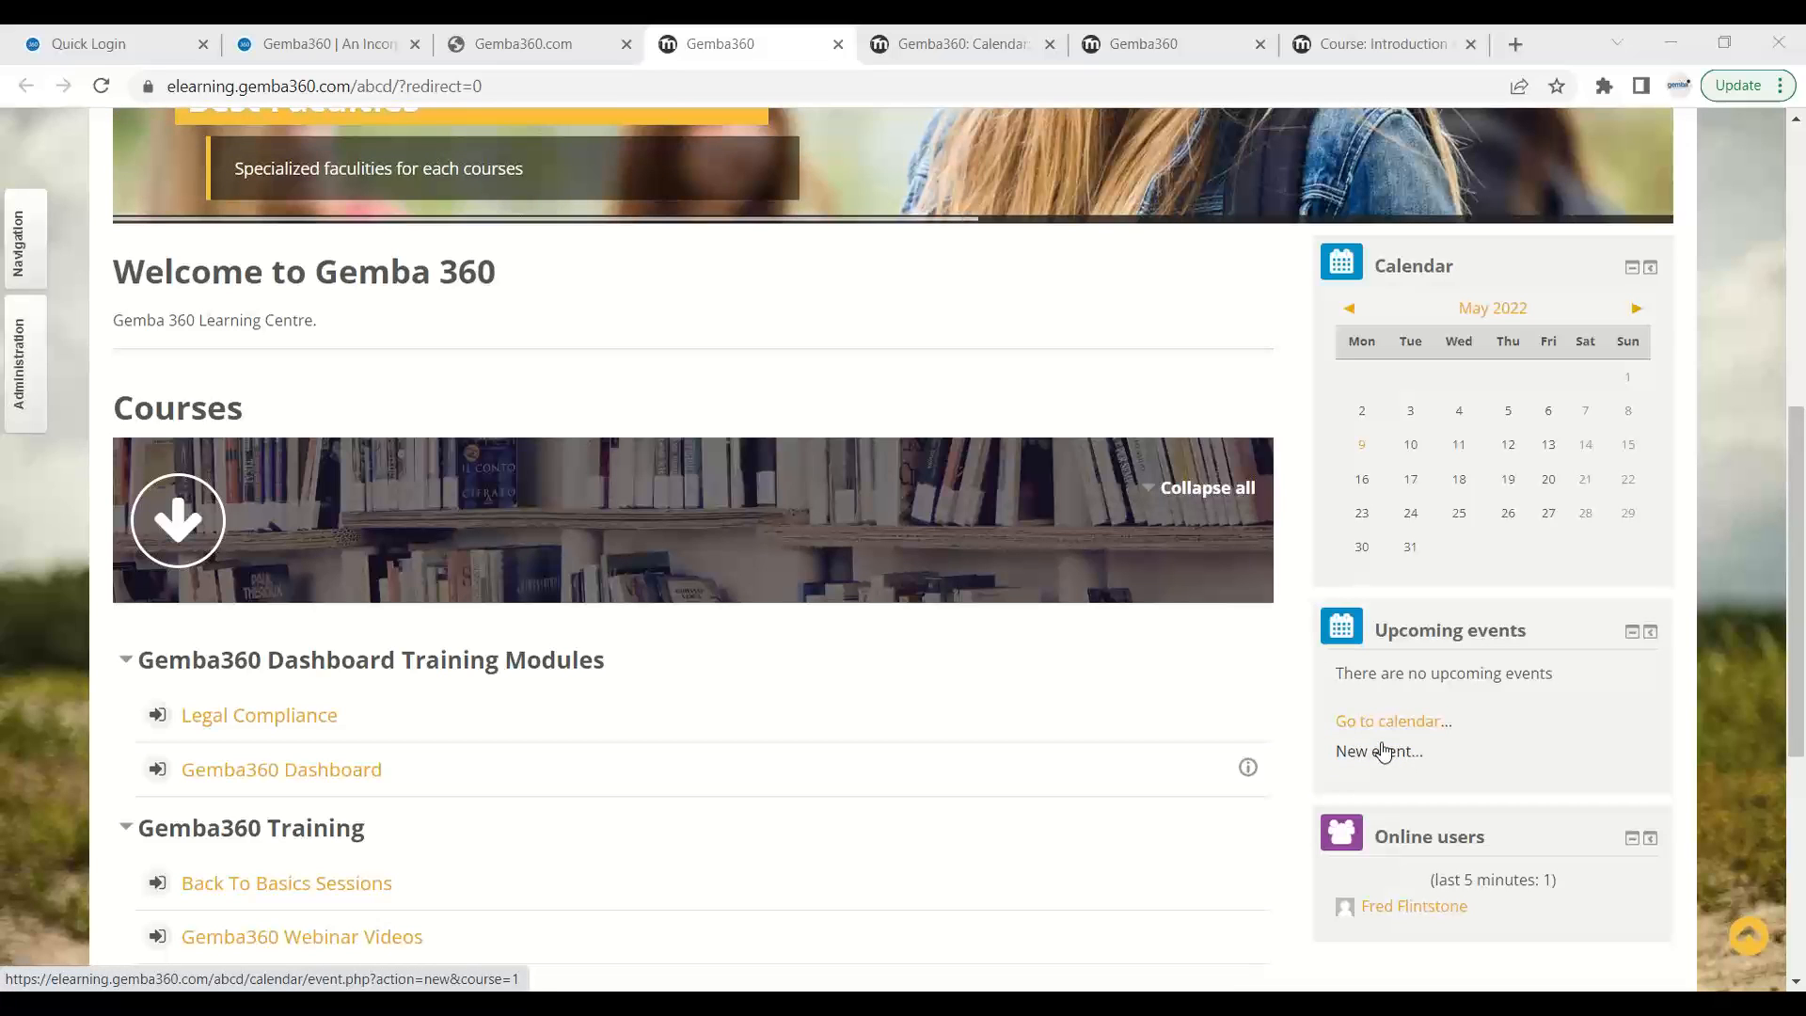
pyautogui.click(895, 31)
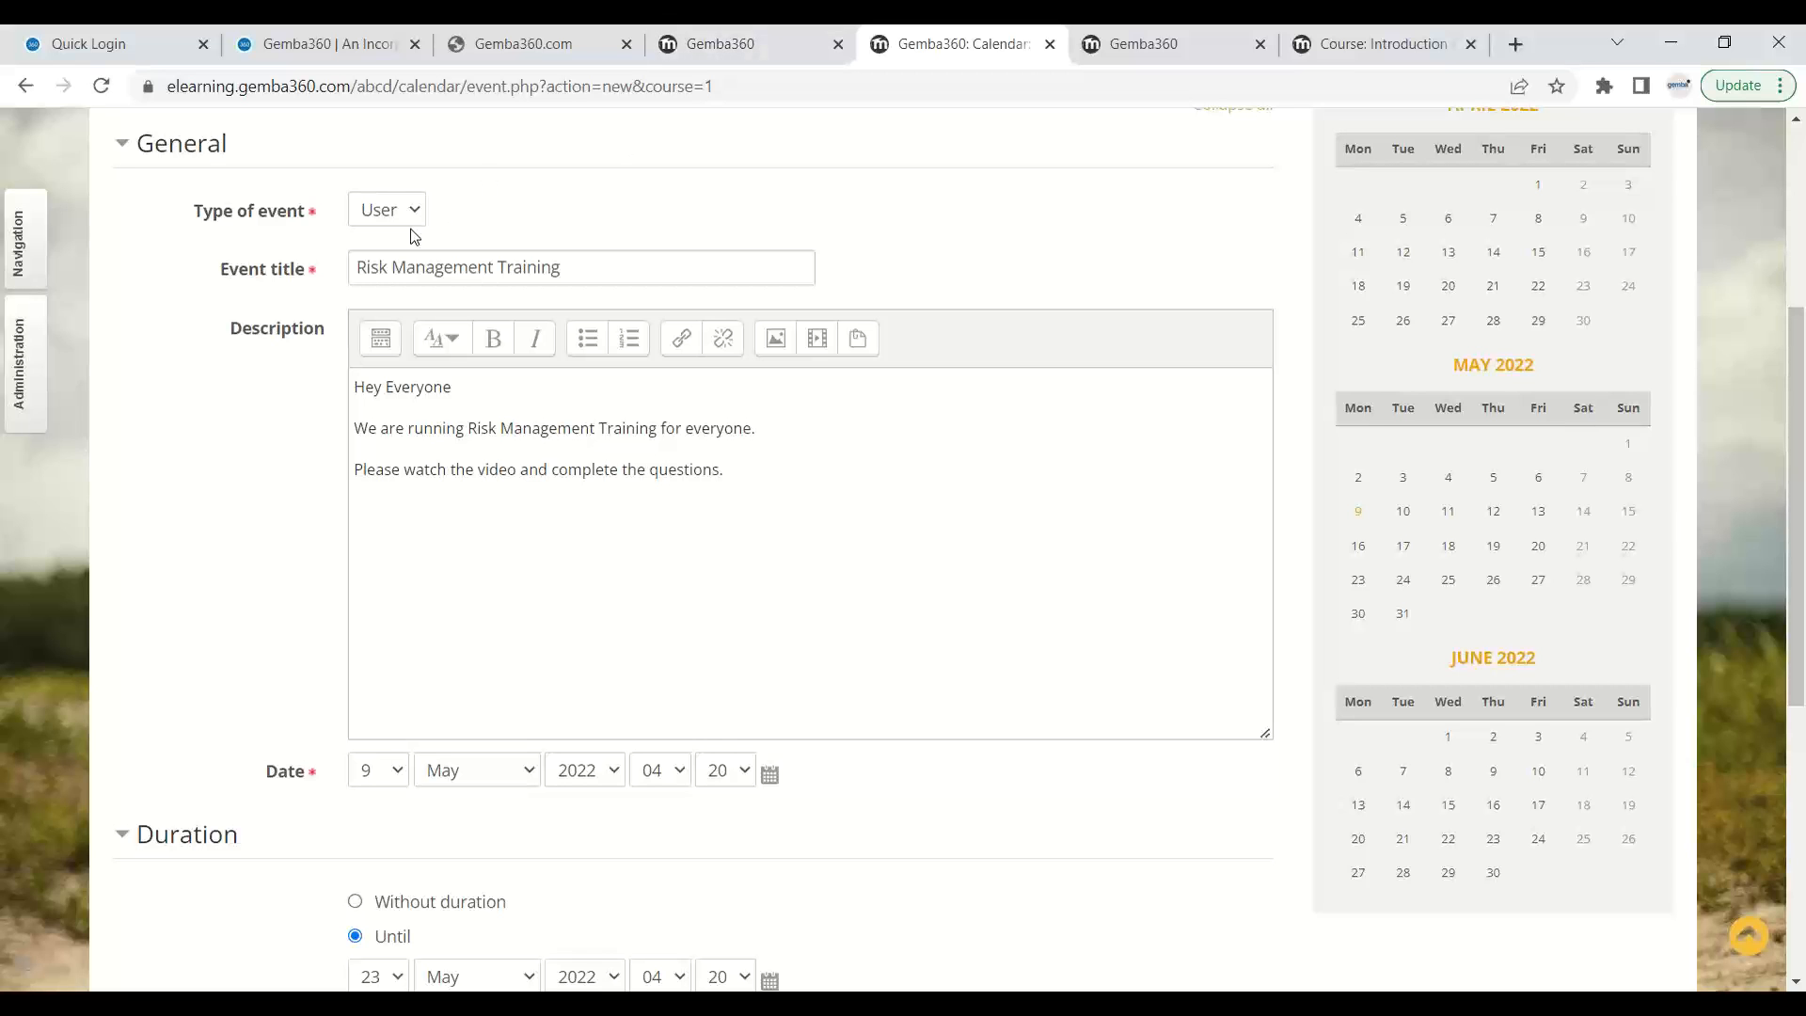
# - Return to the learning centre's home page and look through the course list down to the Risk Management category
pyautogui.click(722, 45)
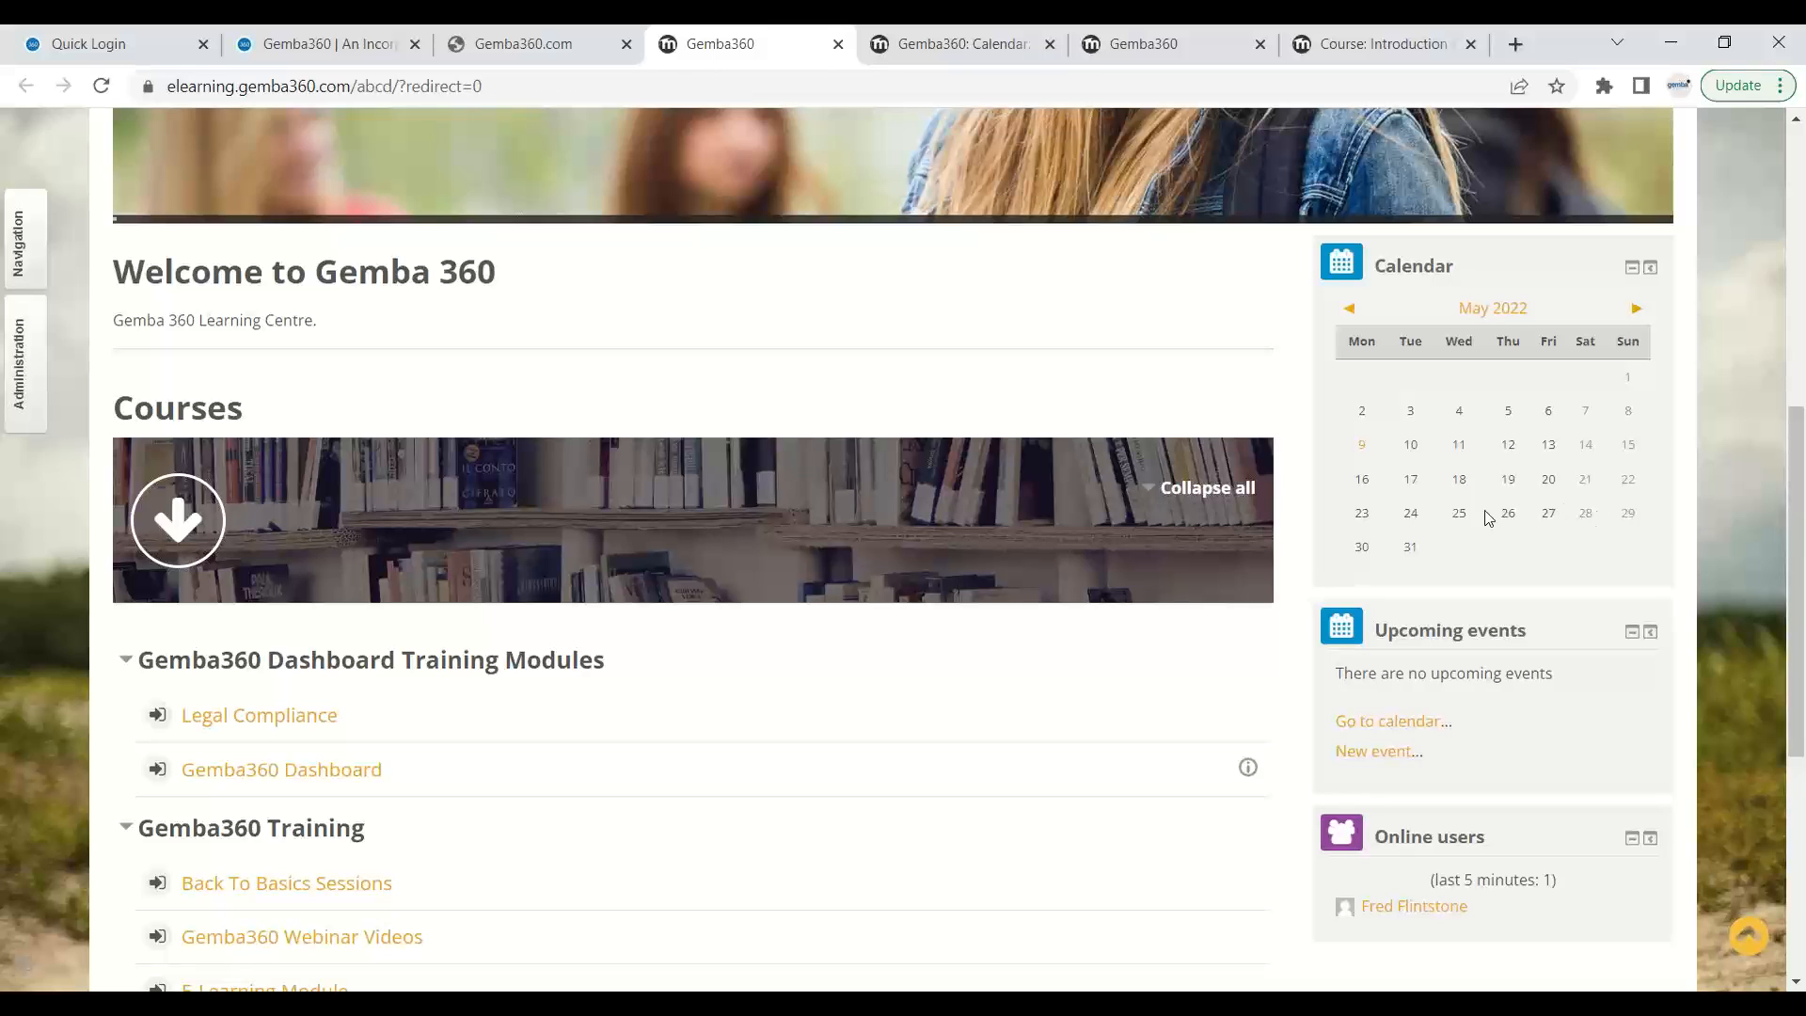
pyautogui.scroll(-1, 1085, 640)
pyautogui.scroll(-2, 1085, 645)
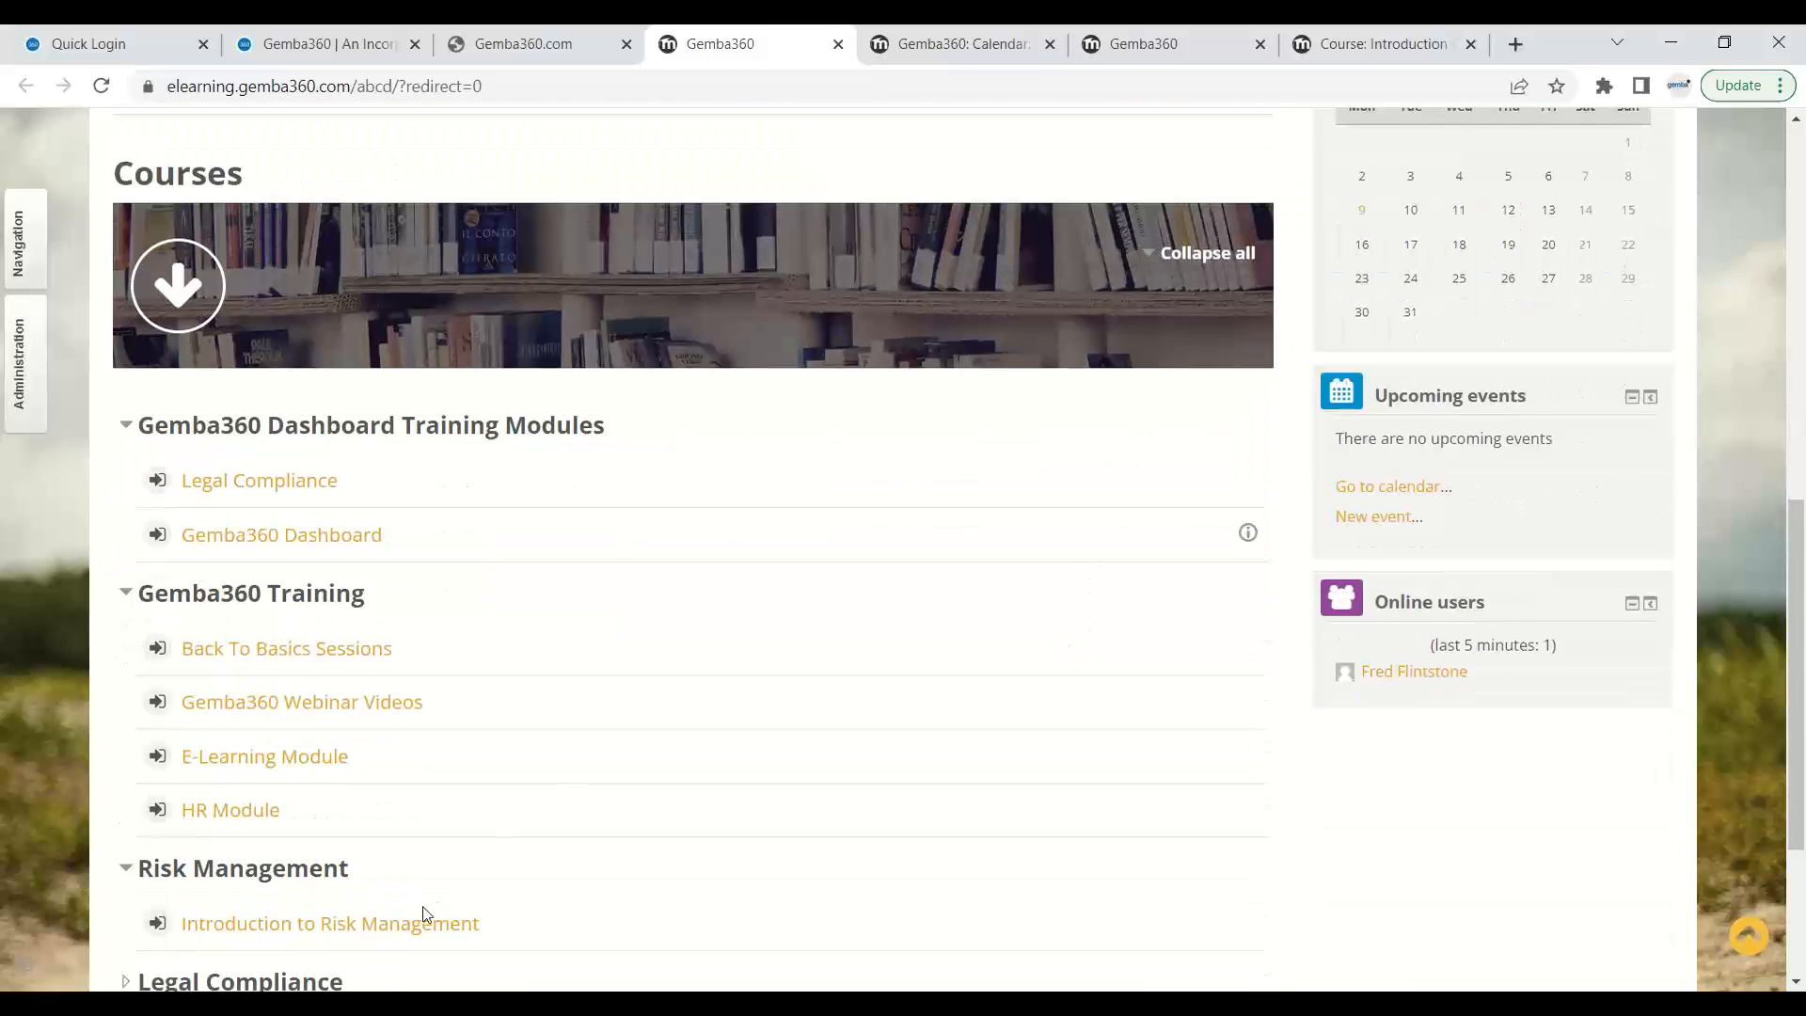
pyautogui.scroll(-1, 399, 843)
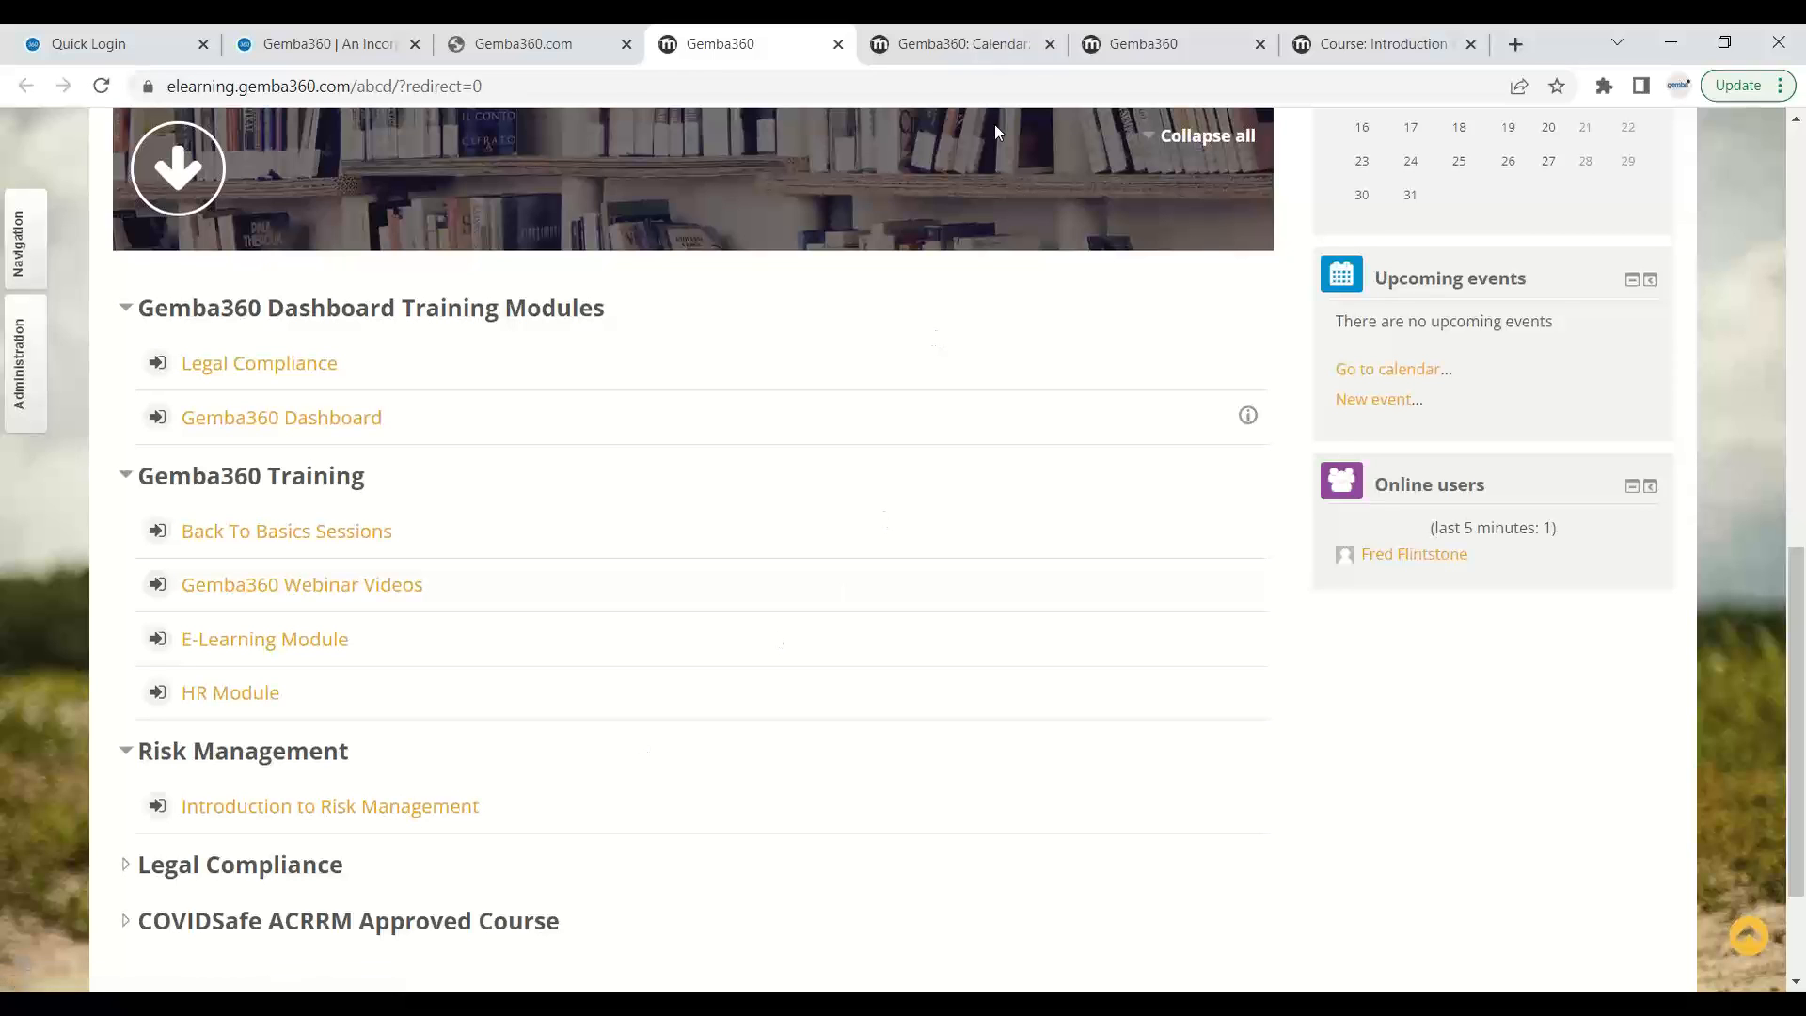
# - Switch to the Introduction to Risk Management course and view its Risk Management Training section and available course actions
pyautogui.click(1143, 39)
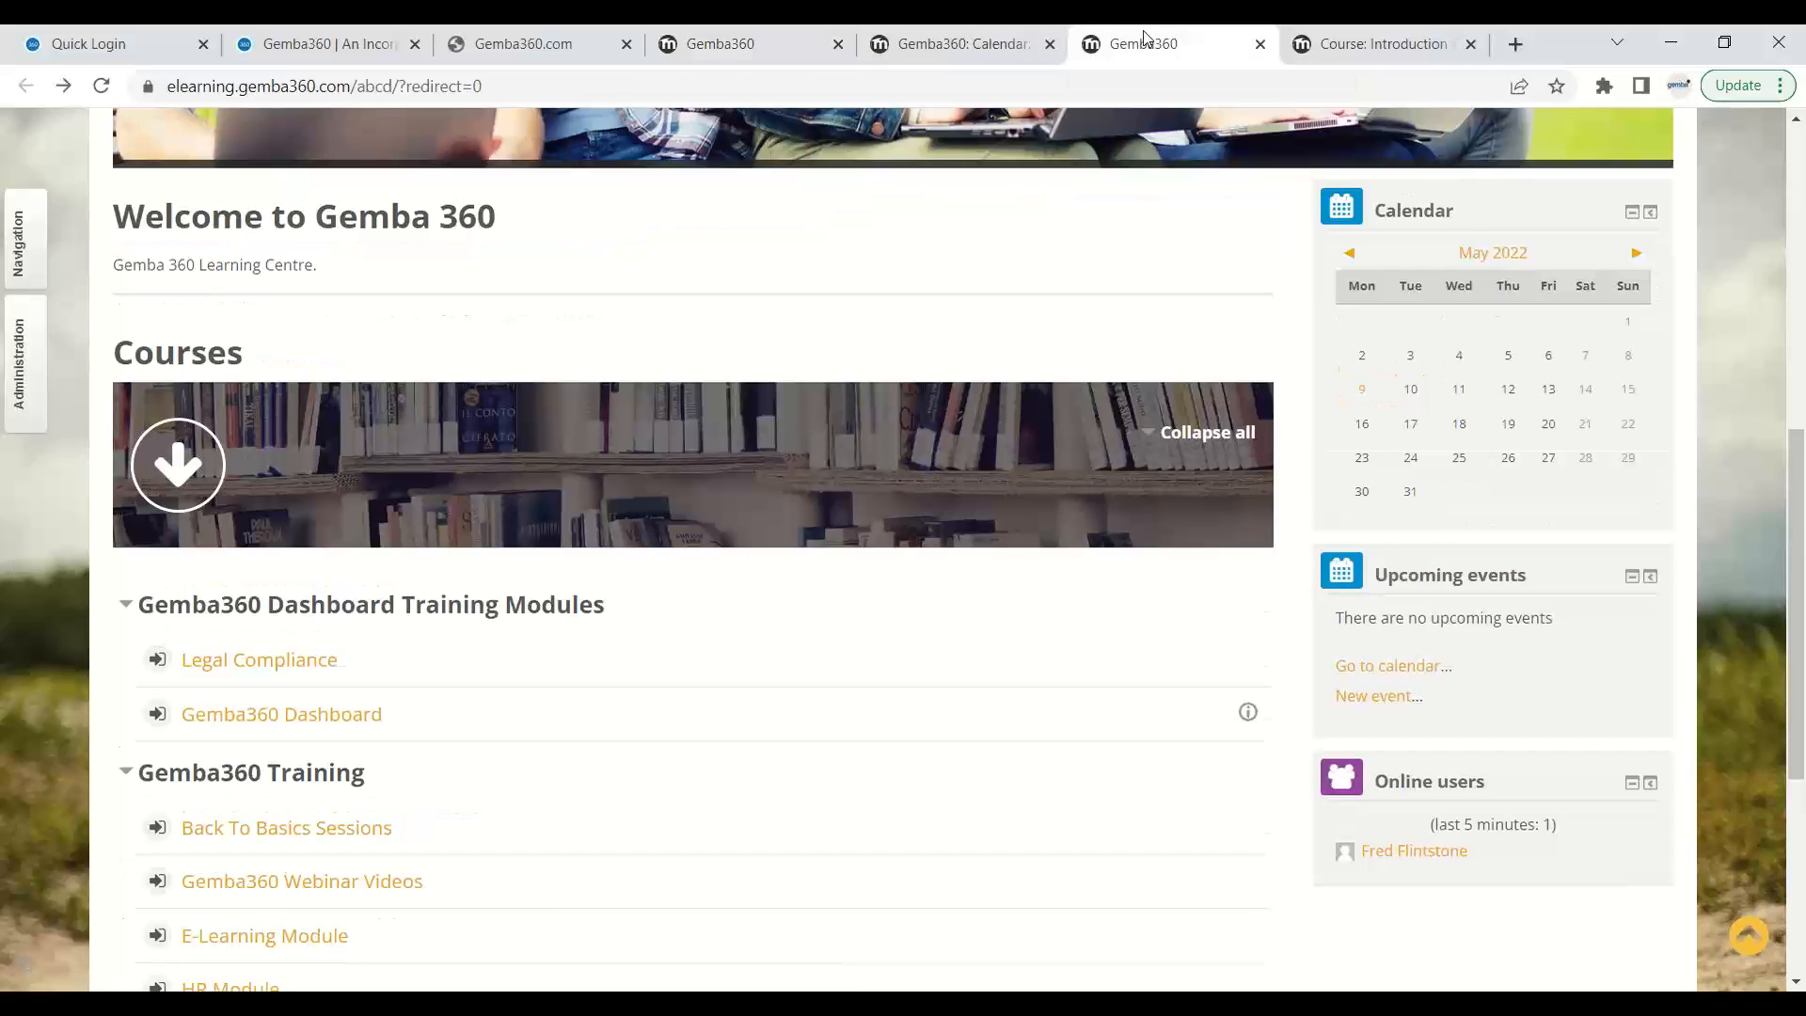
pyautogui.click(1347, 45)
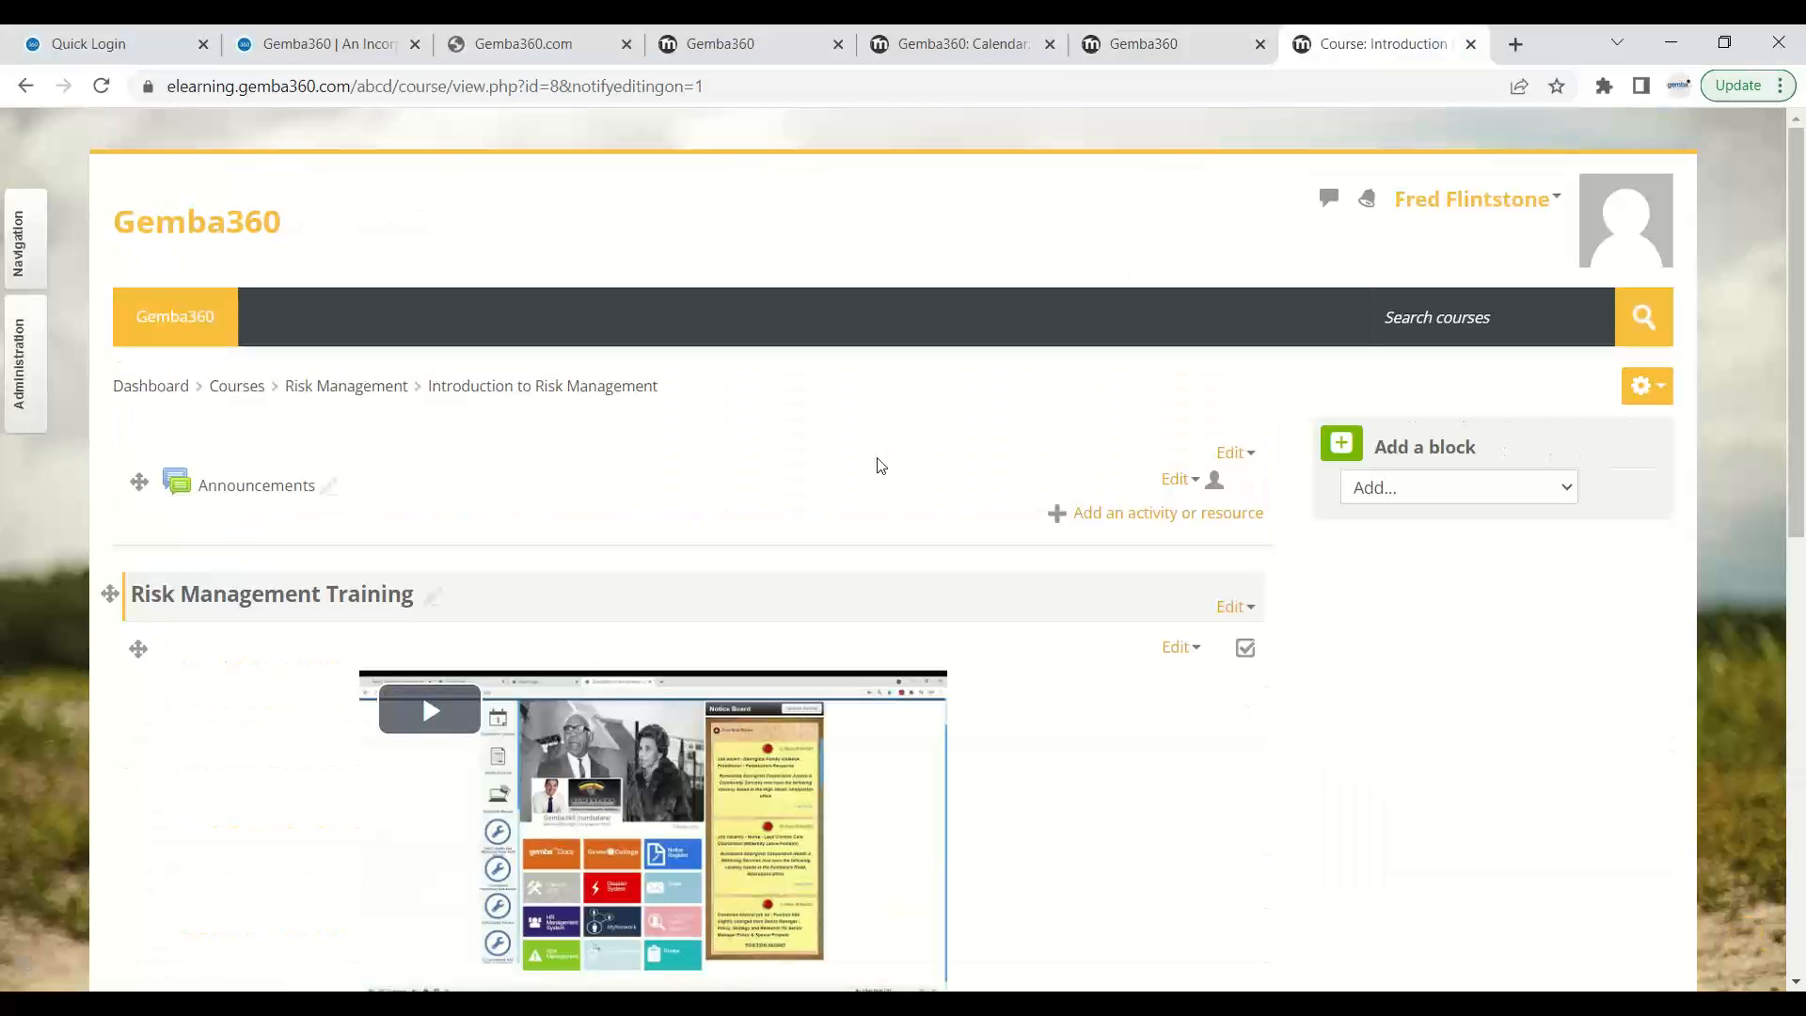
pyautogui.scroll(-1, 875, 464)
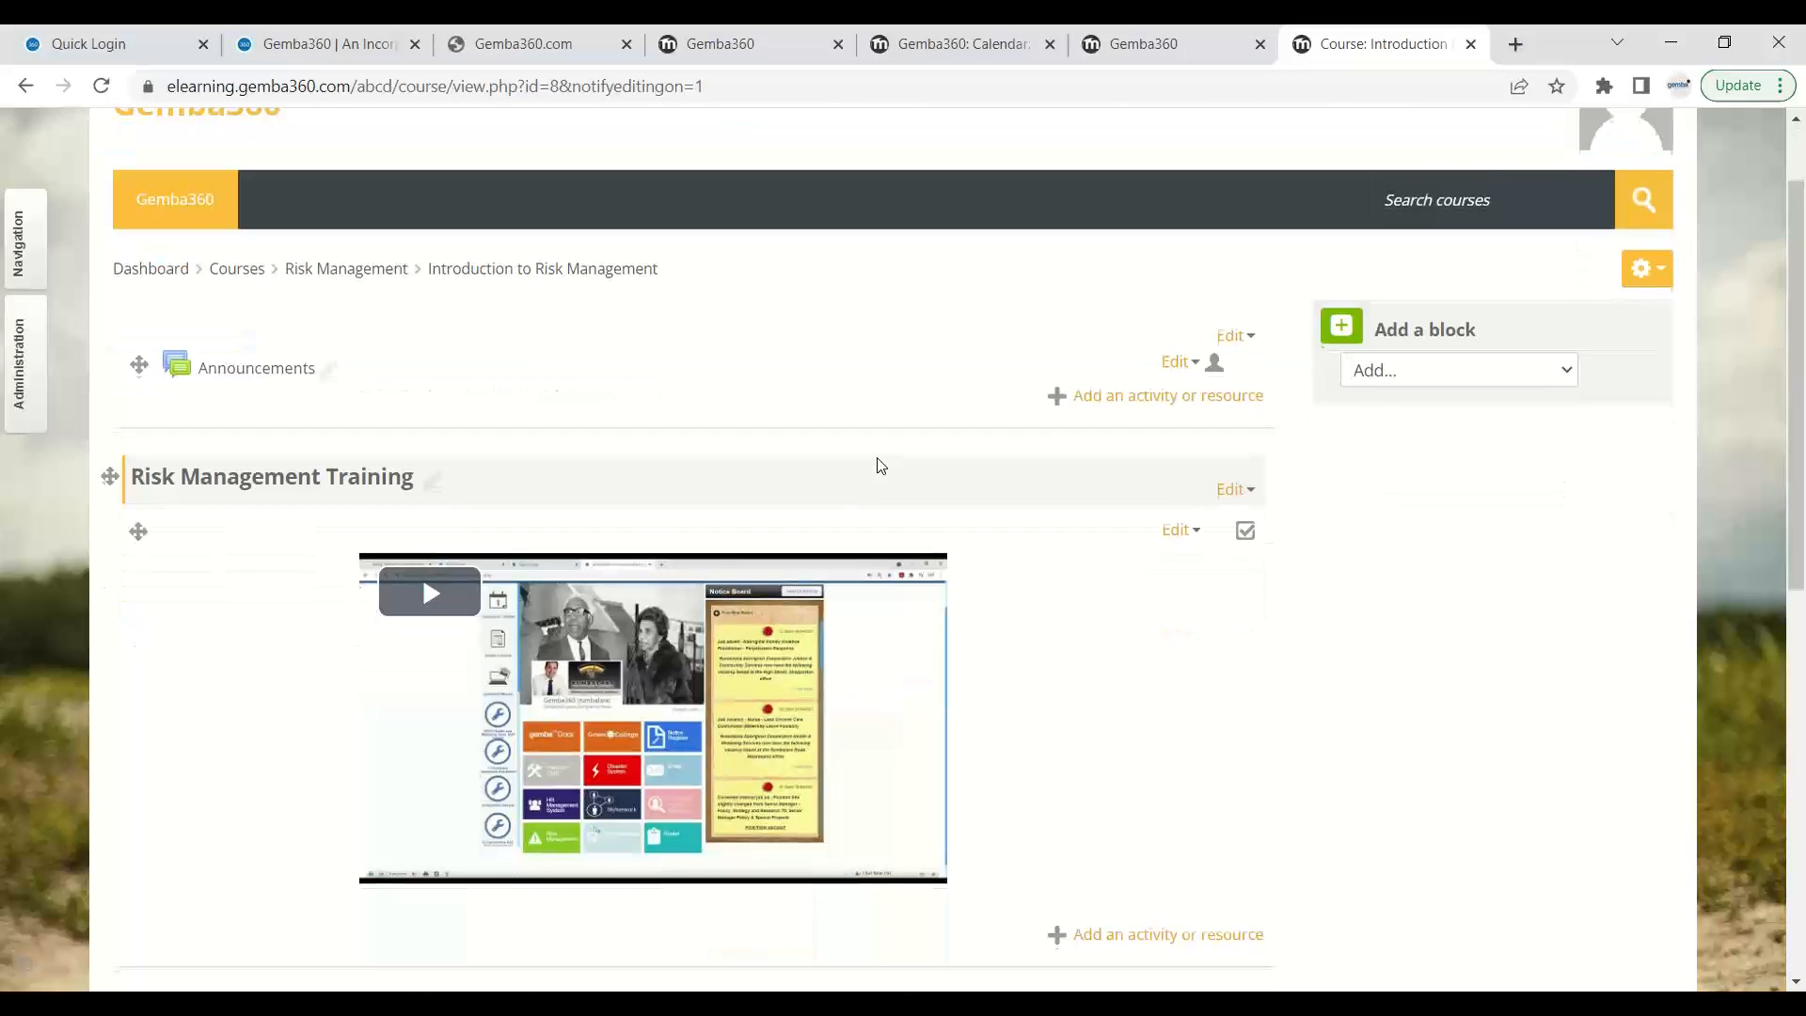
pyautogui.scroll(1, 875, 464)
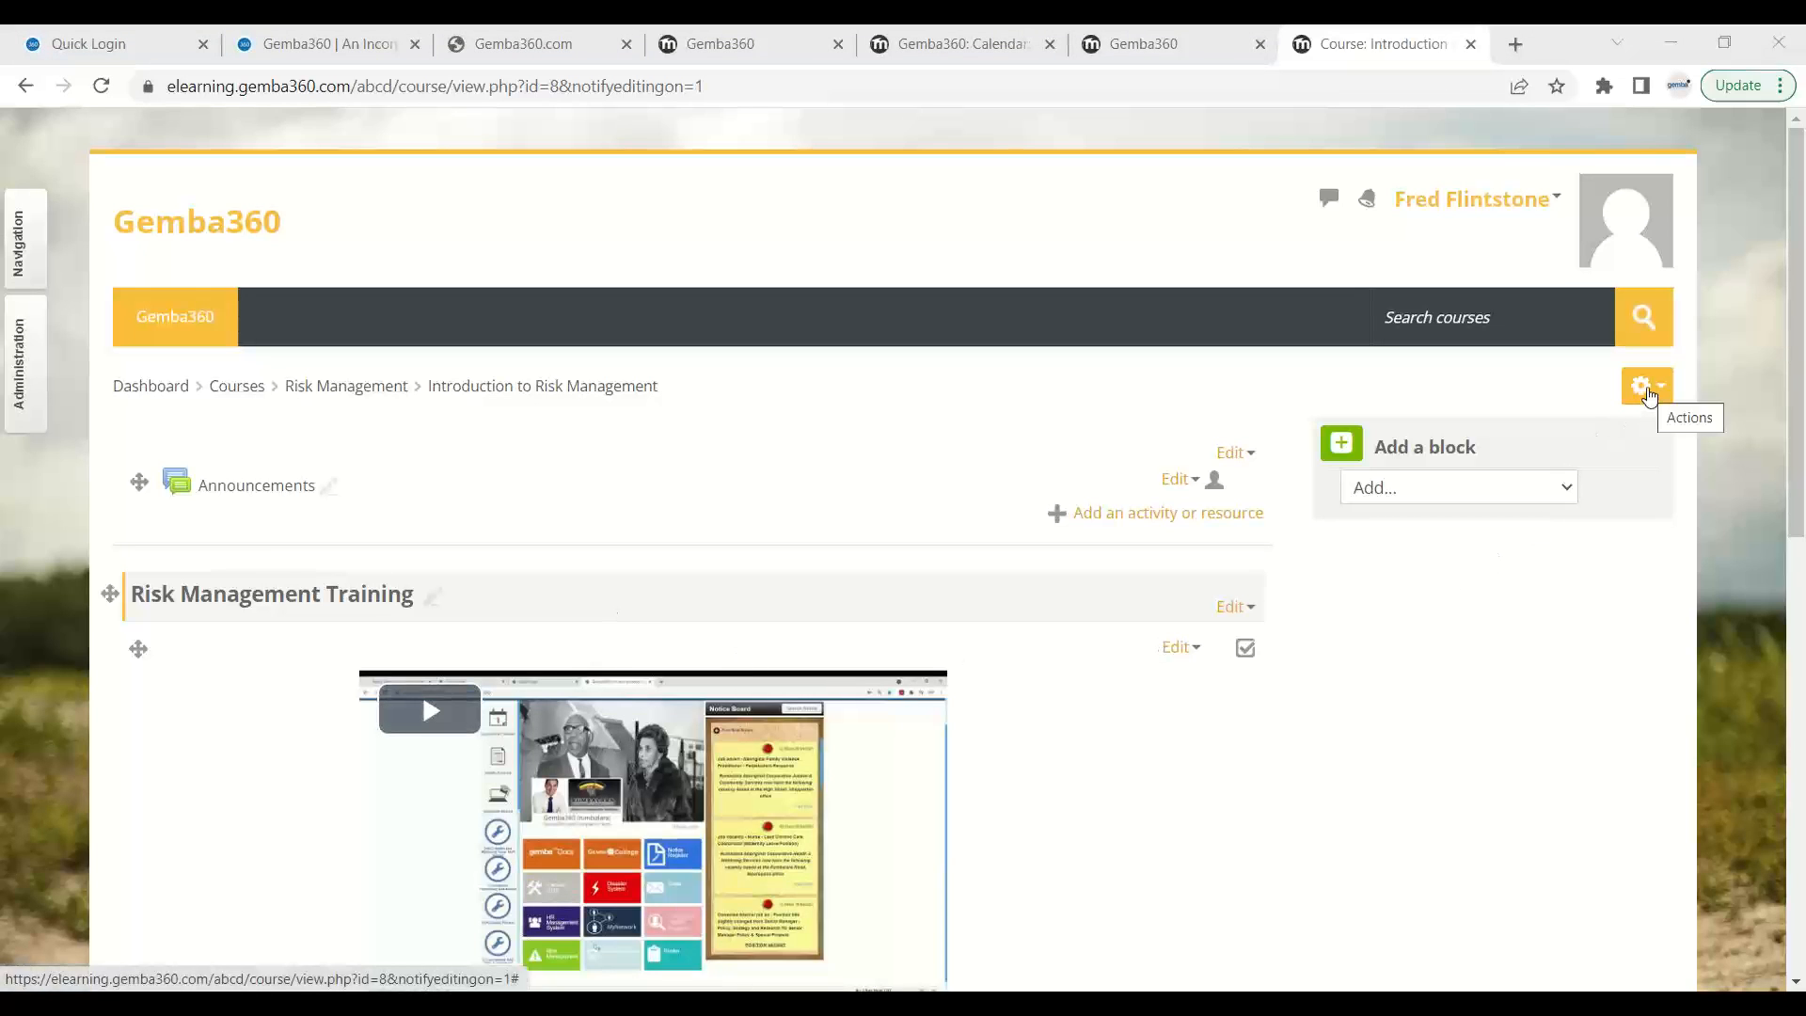
pyautogui.click(1646, 390)
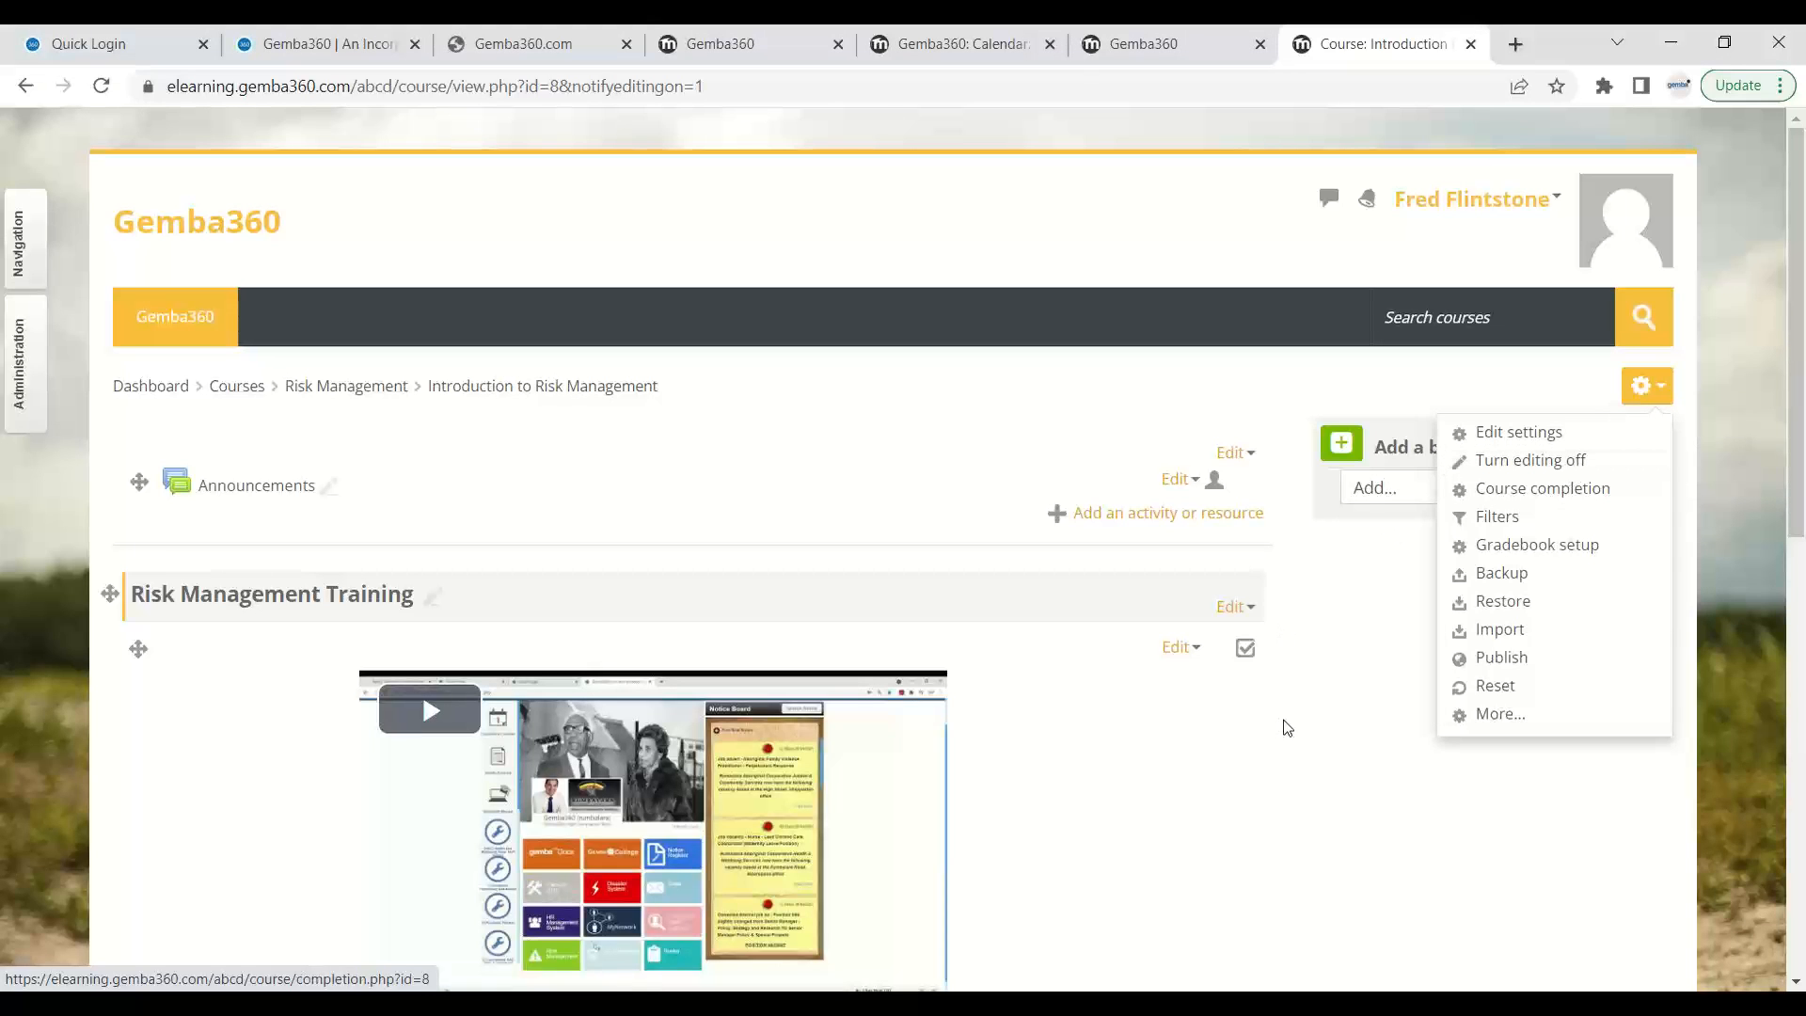
pyautogui.click(1387, 694)
# - Bring up the activity and resource choices for the Risk Management Training section and read the Quiz, Survey, Chat and Feedback descriptions
pyautogui.scroll(-2, 1392, 696)
pyautogui.scroll(-2, 1392, 696)
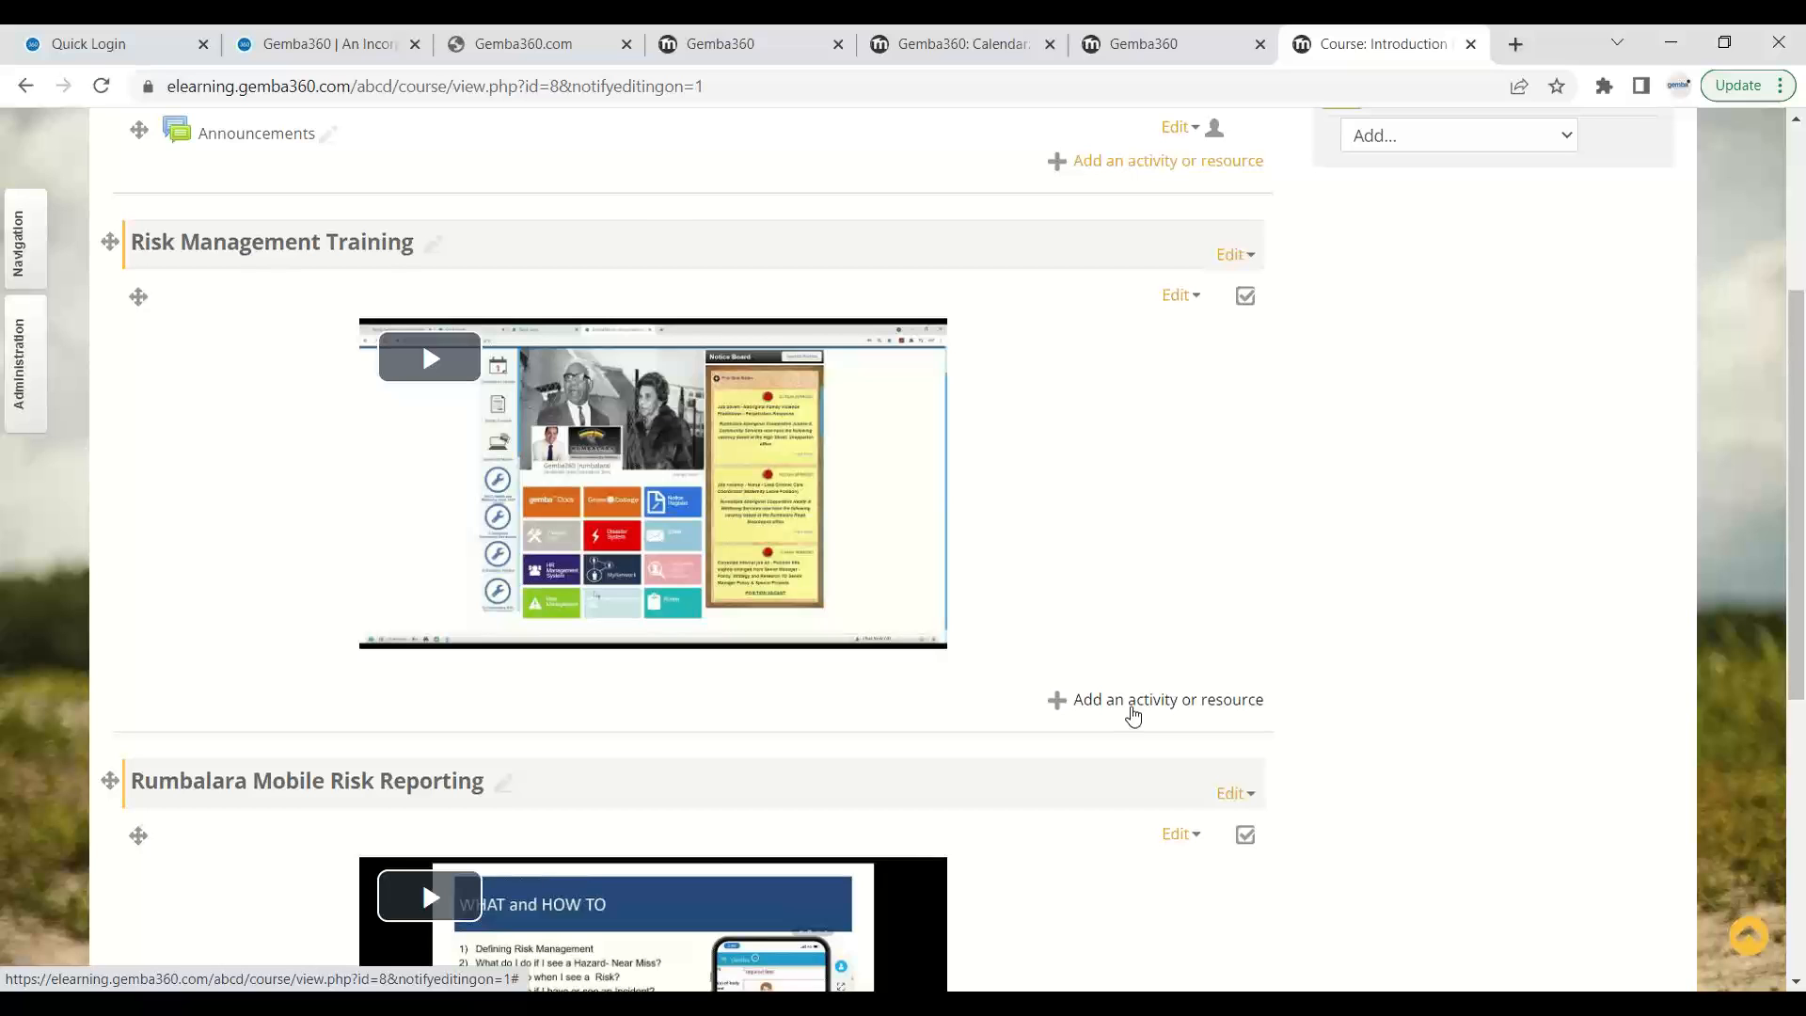
pyautogui.click(1133, 711)
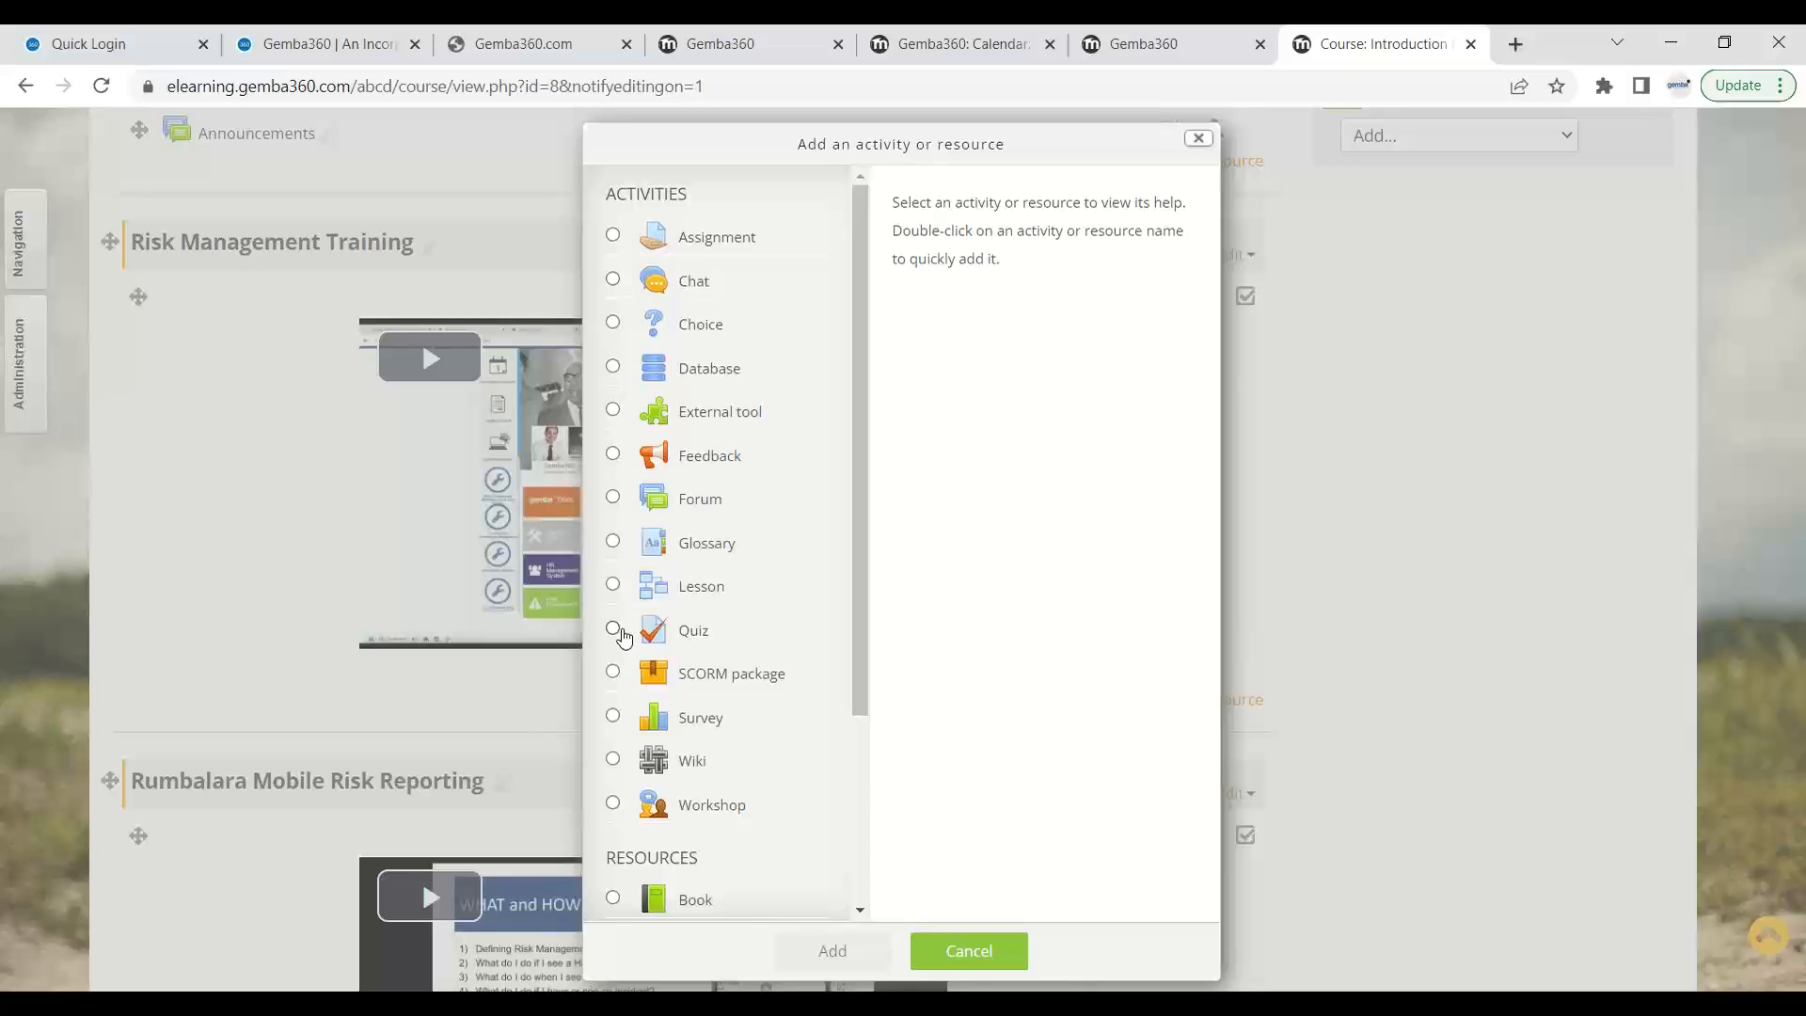
pyautogui.click(621, 634)
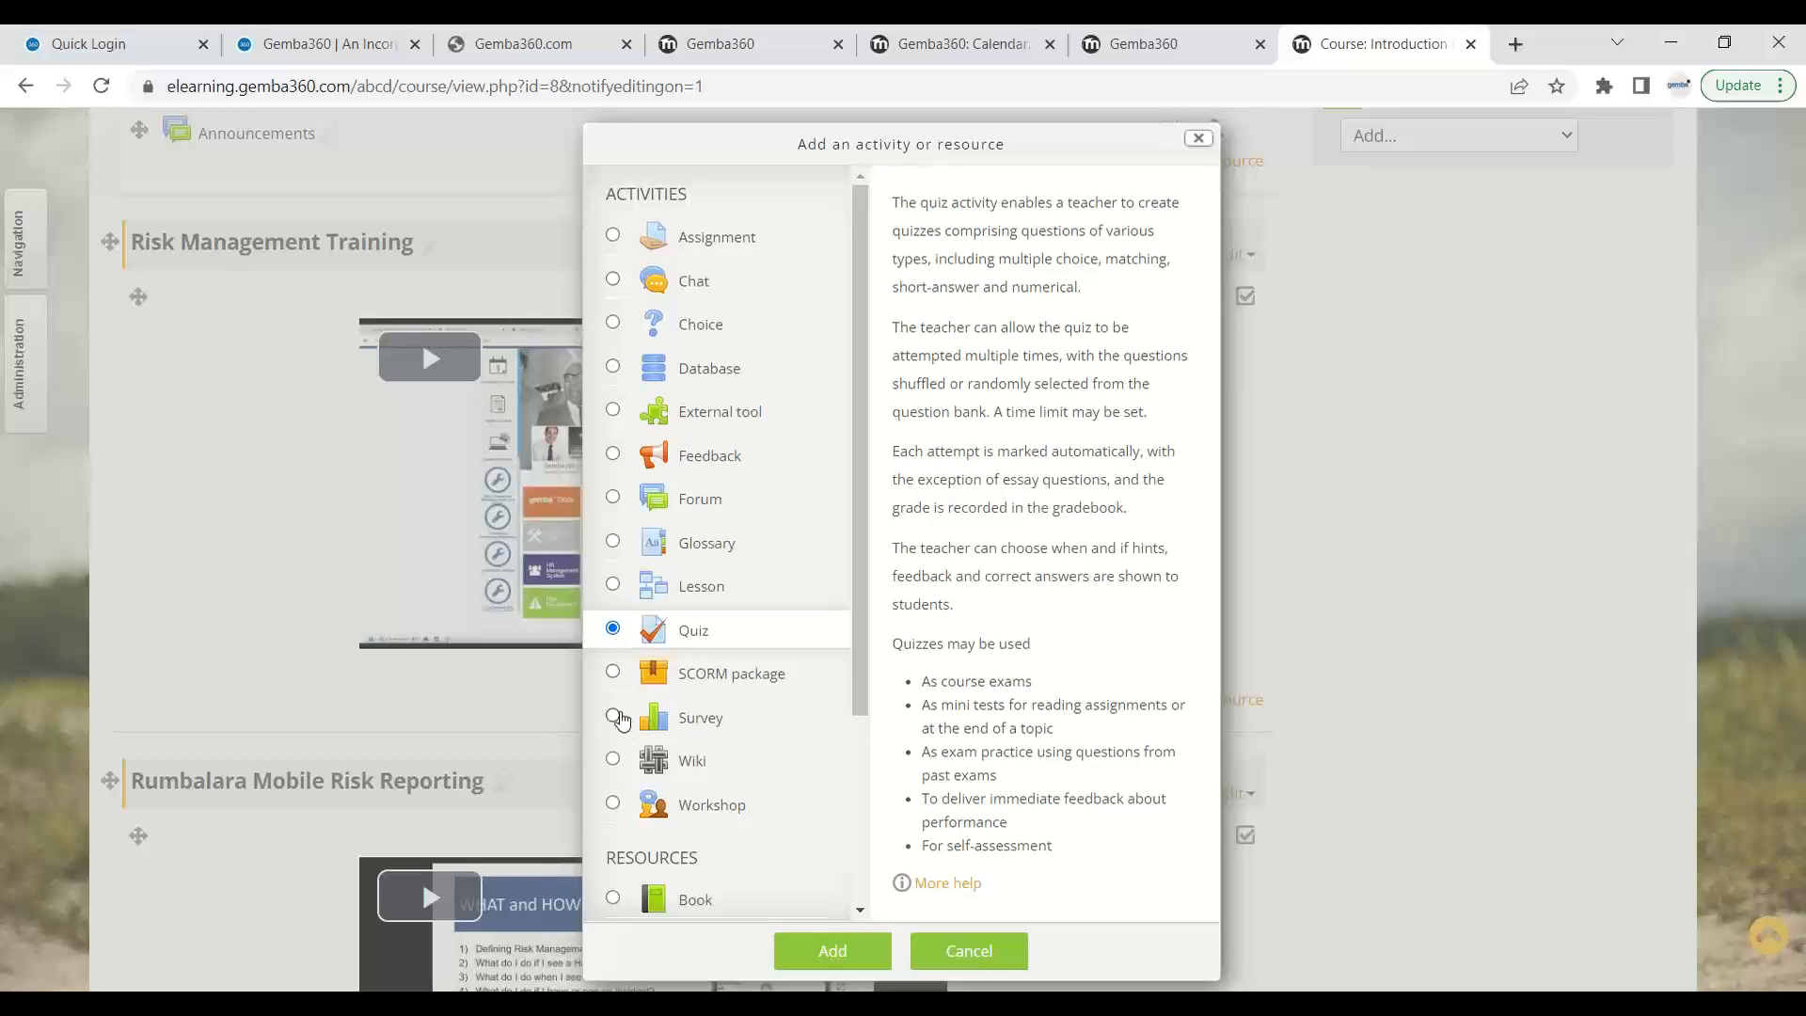
pyautogui.click(614, 719)
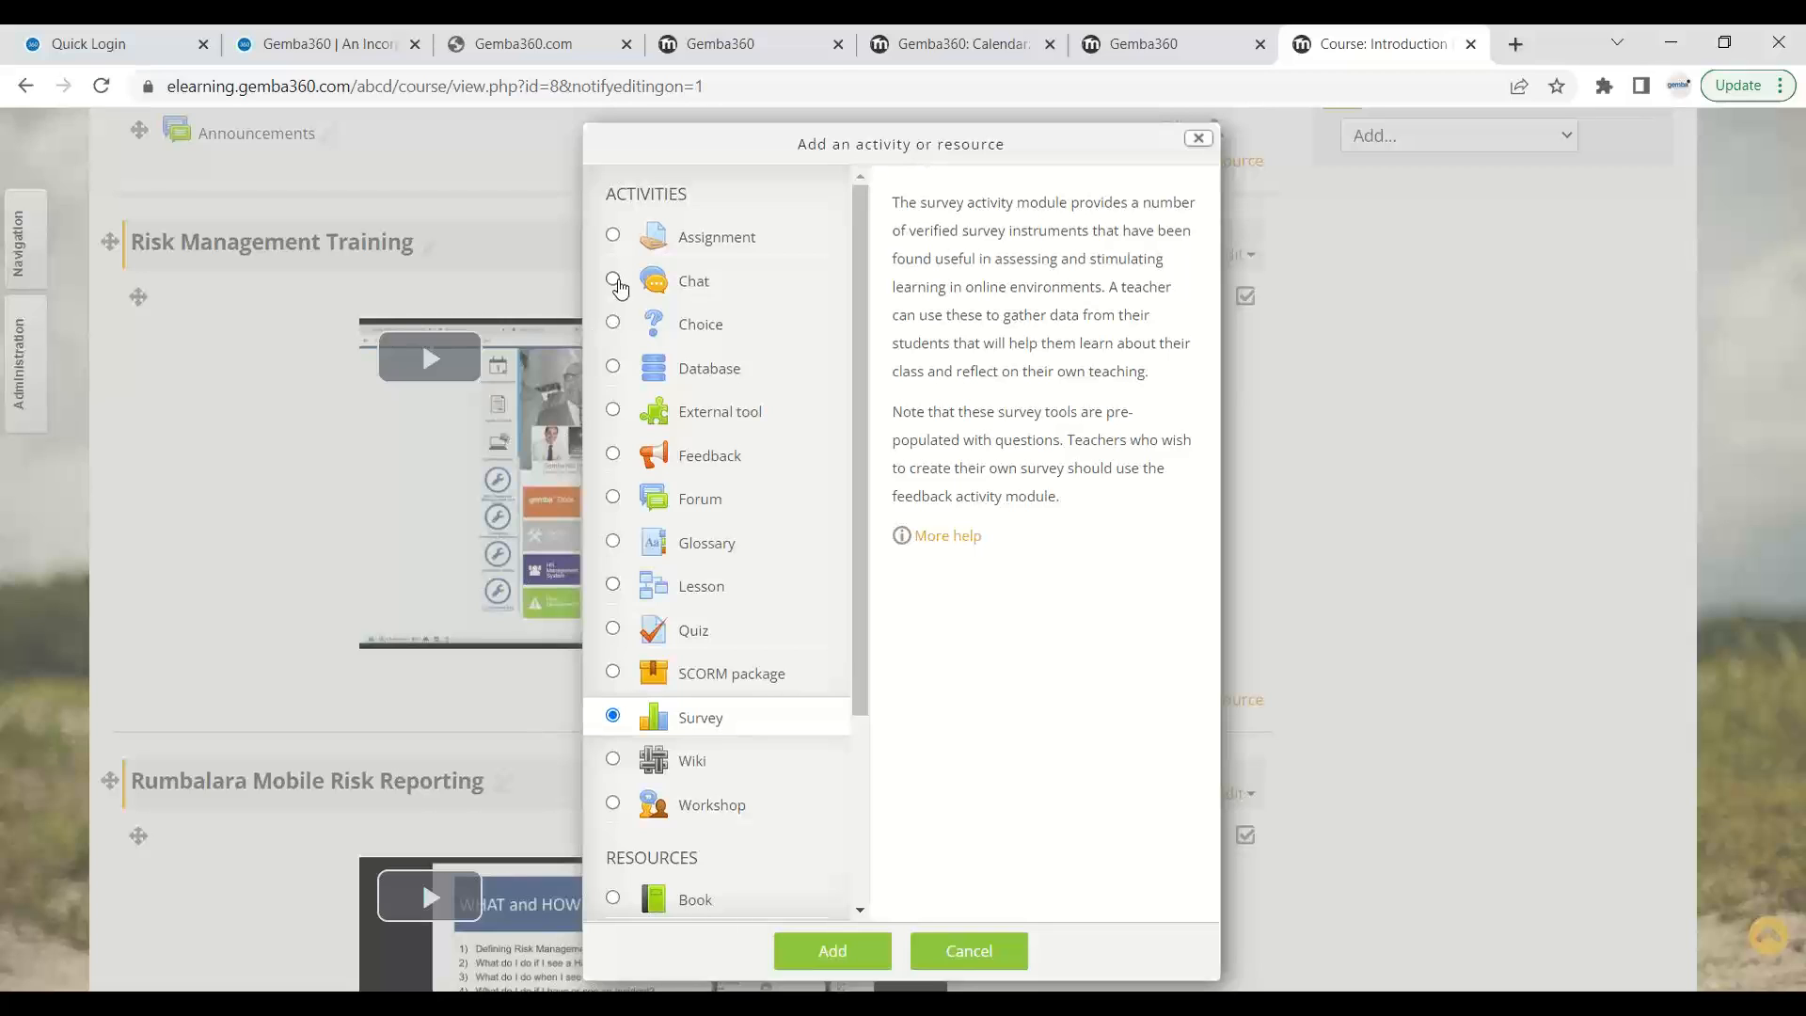
pyautogui.click(616, 282)
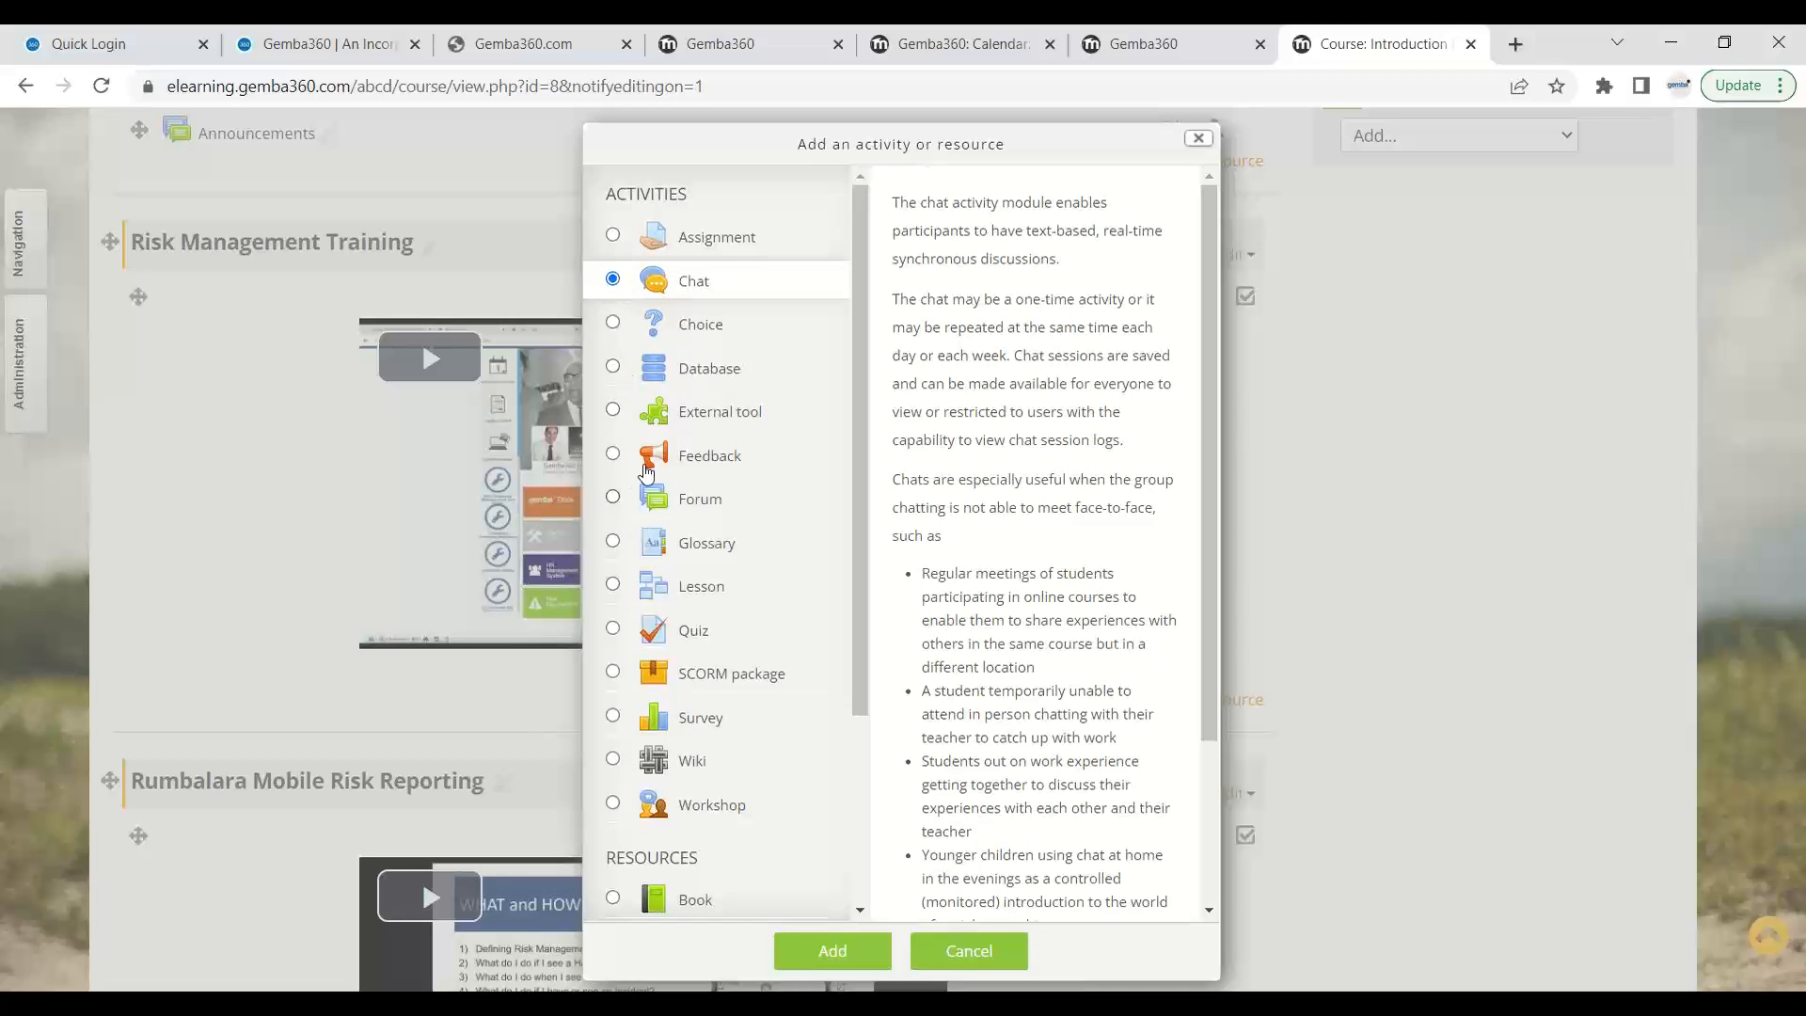
pyautogui.click(614, 456)
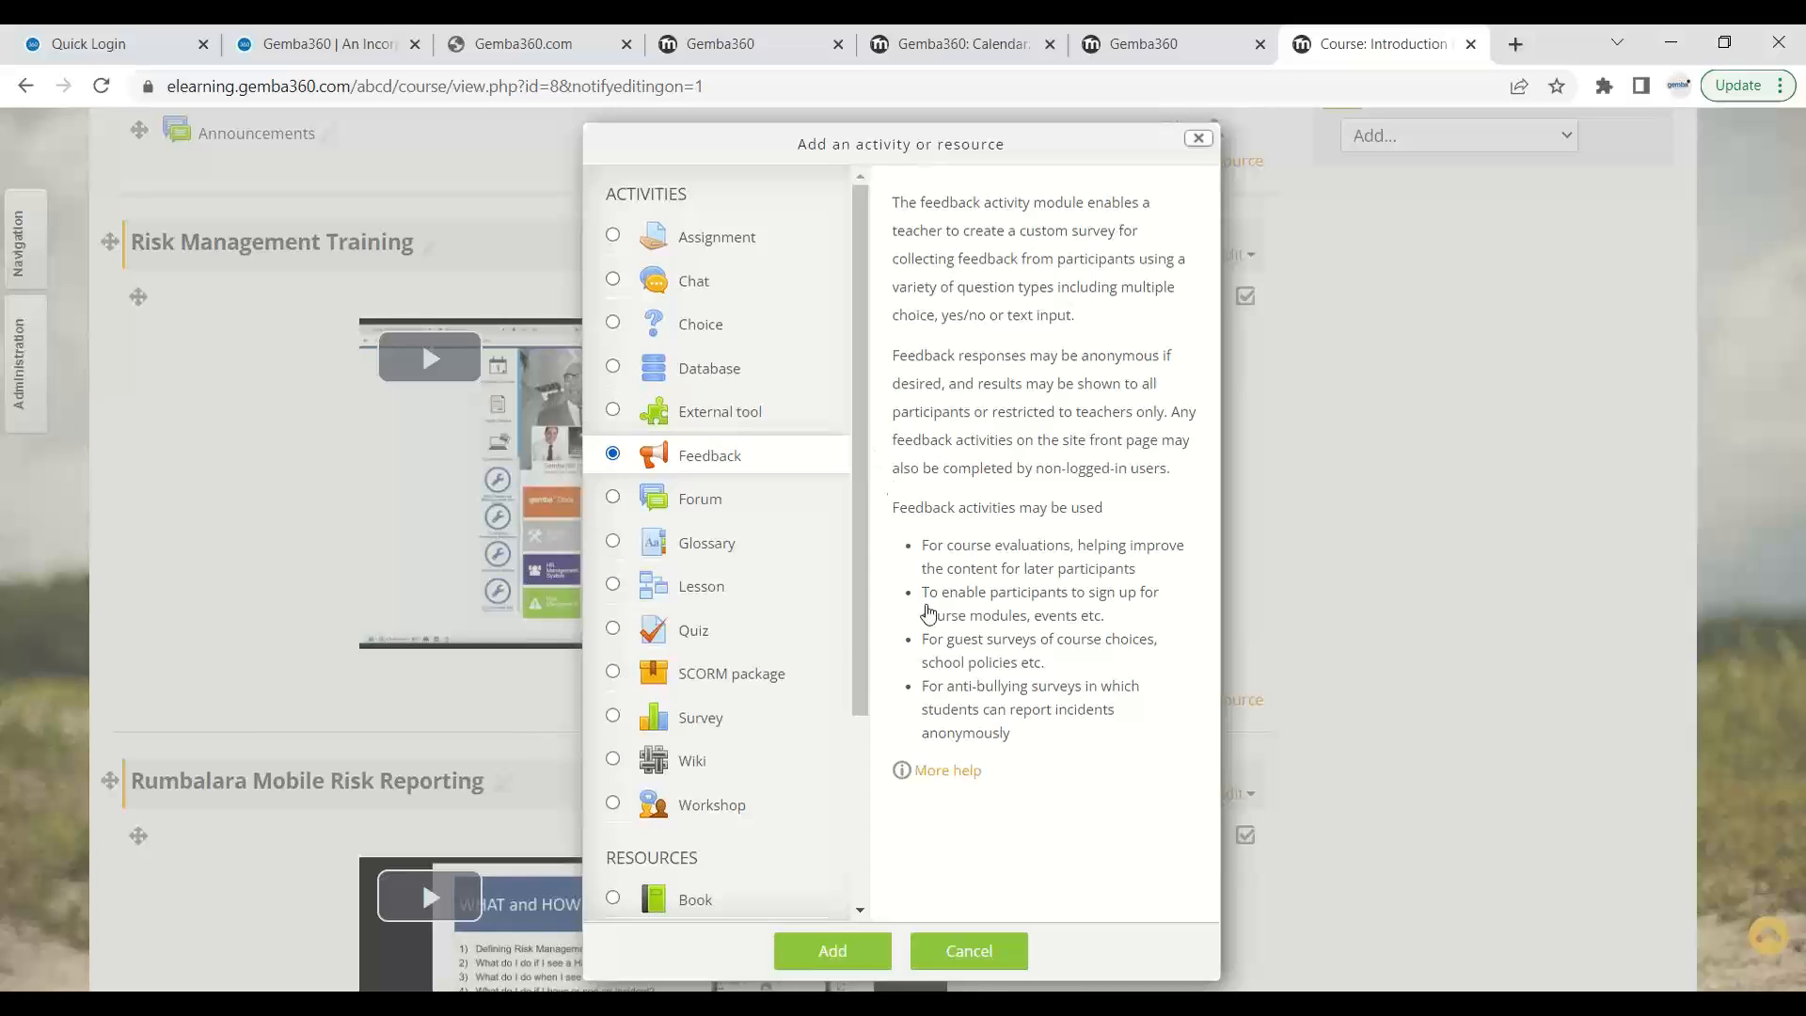
# - Browse the available resource types and start adding a Feedback activity to the Risk Management Training section
pyautogui.moveTo(858, 679); pyautogui.dragTo(918, 879)
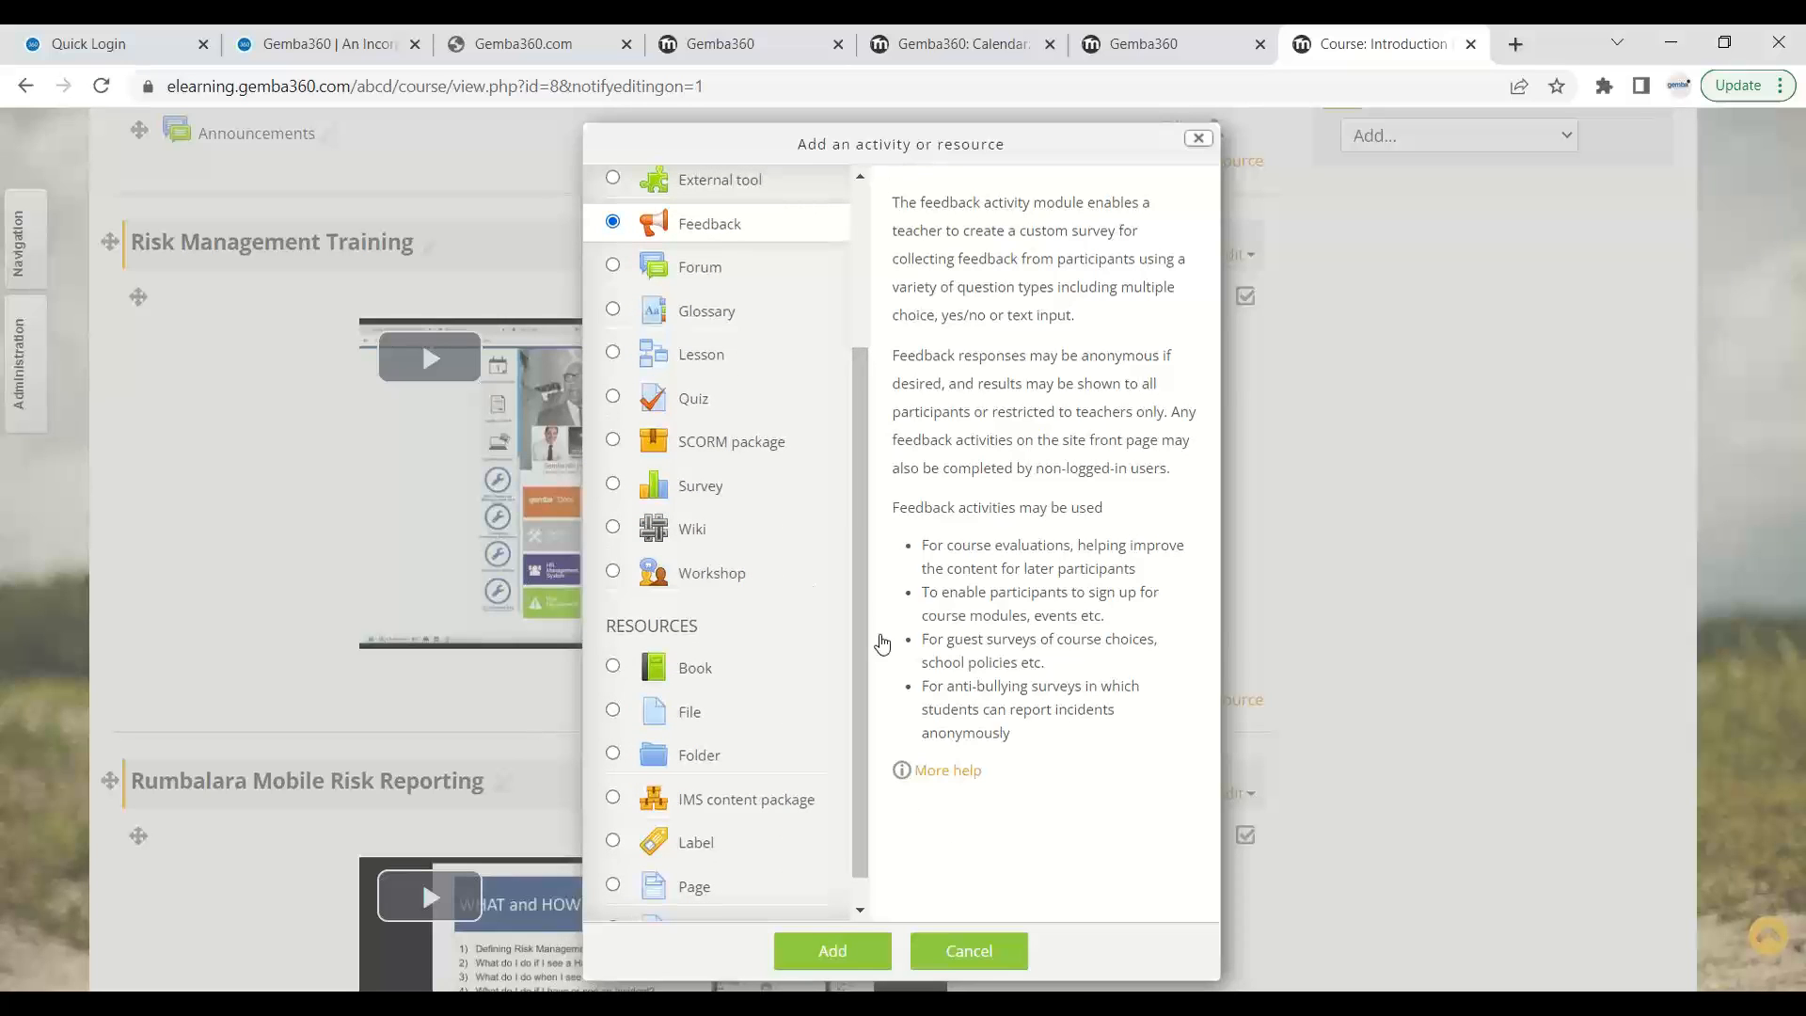
pyautogui.moveTo(867, 655); pyautogui.dragTo(889, 493)
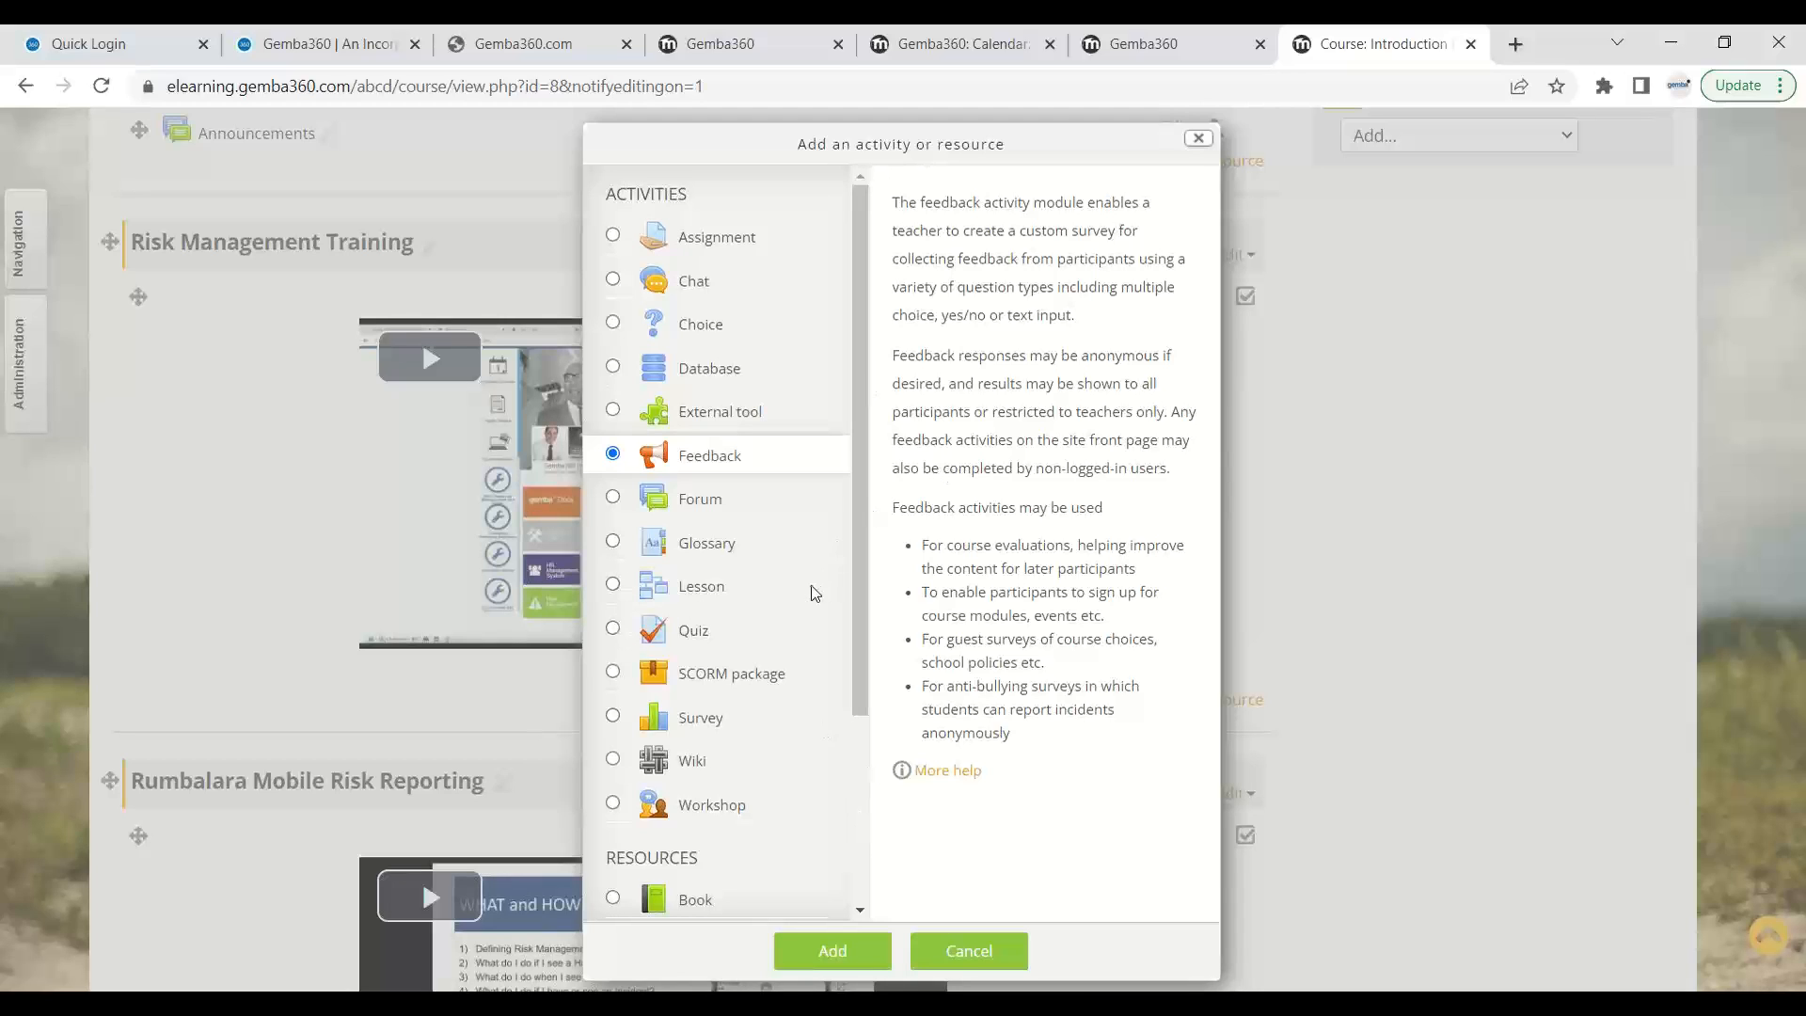
pyautogui.click(832, 951)
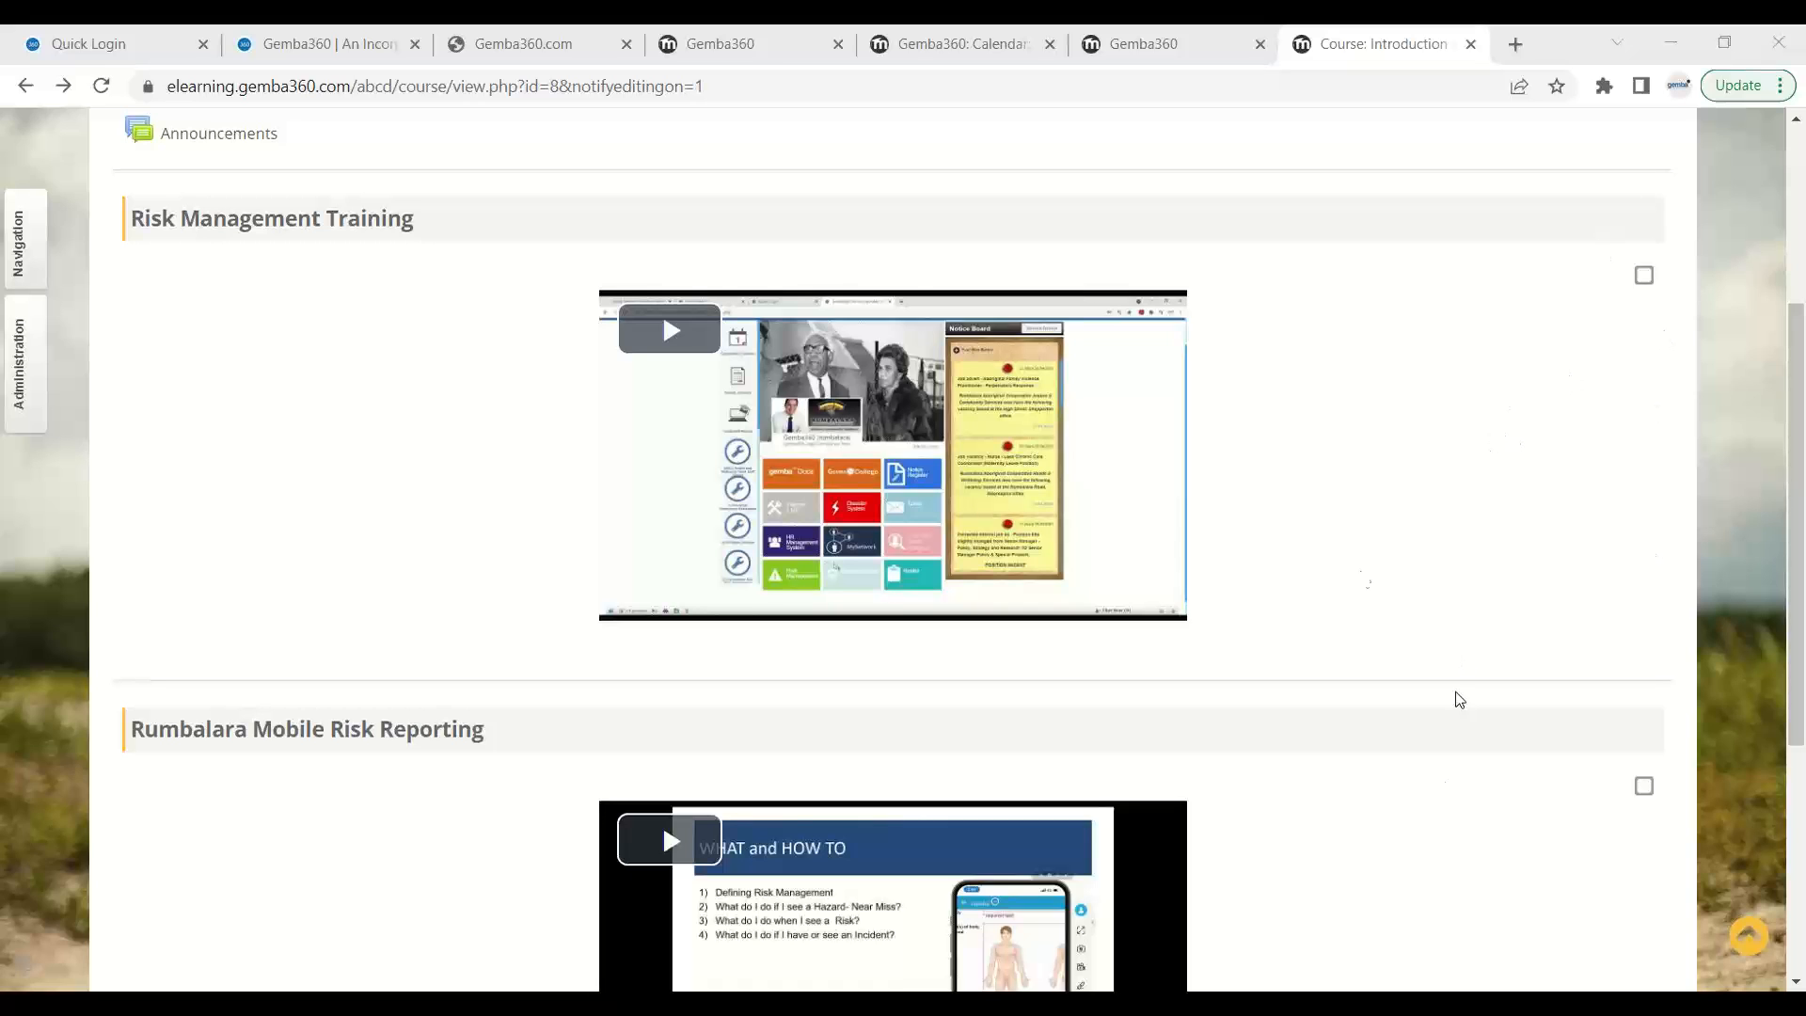
# - Revisit the Risk Management Training event form and the home page's calendar and upcoming events
pyautogui.scroll(1, 1326, 635)
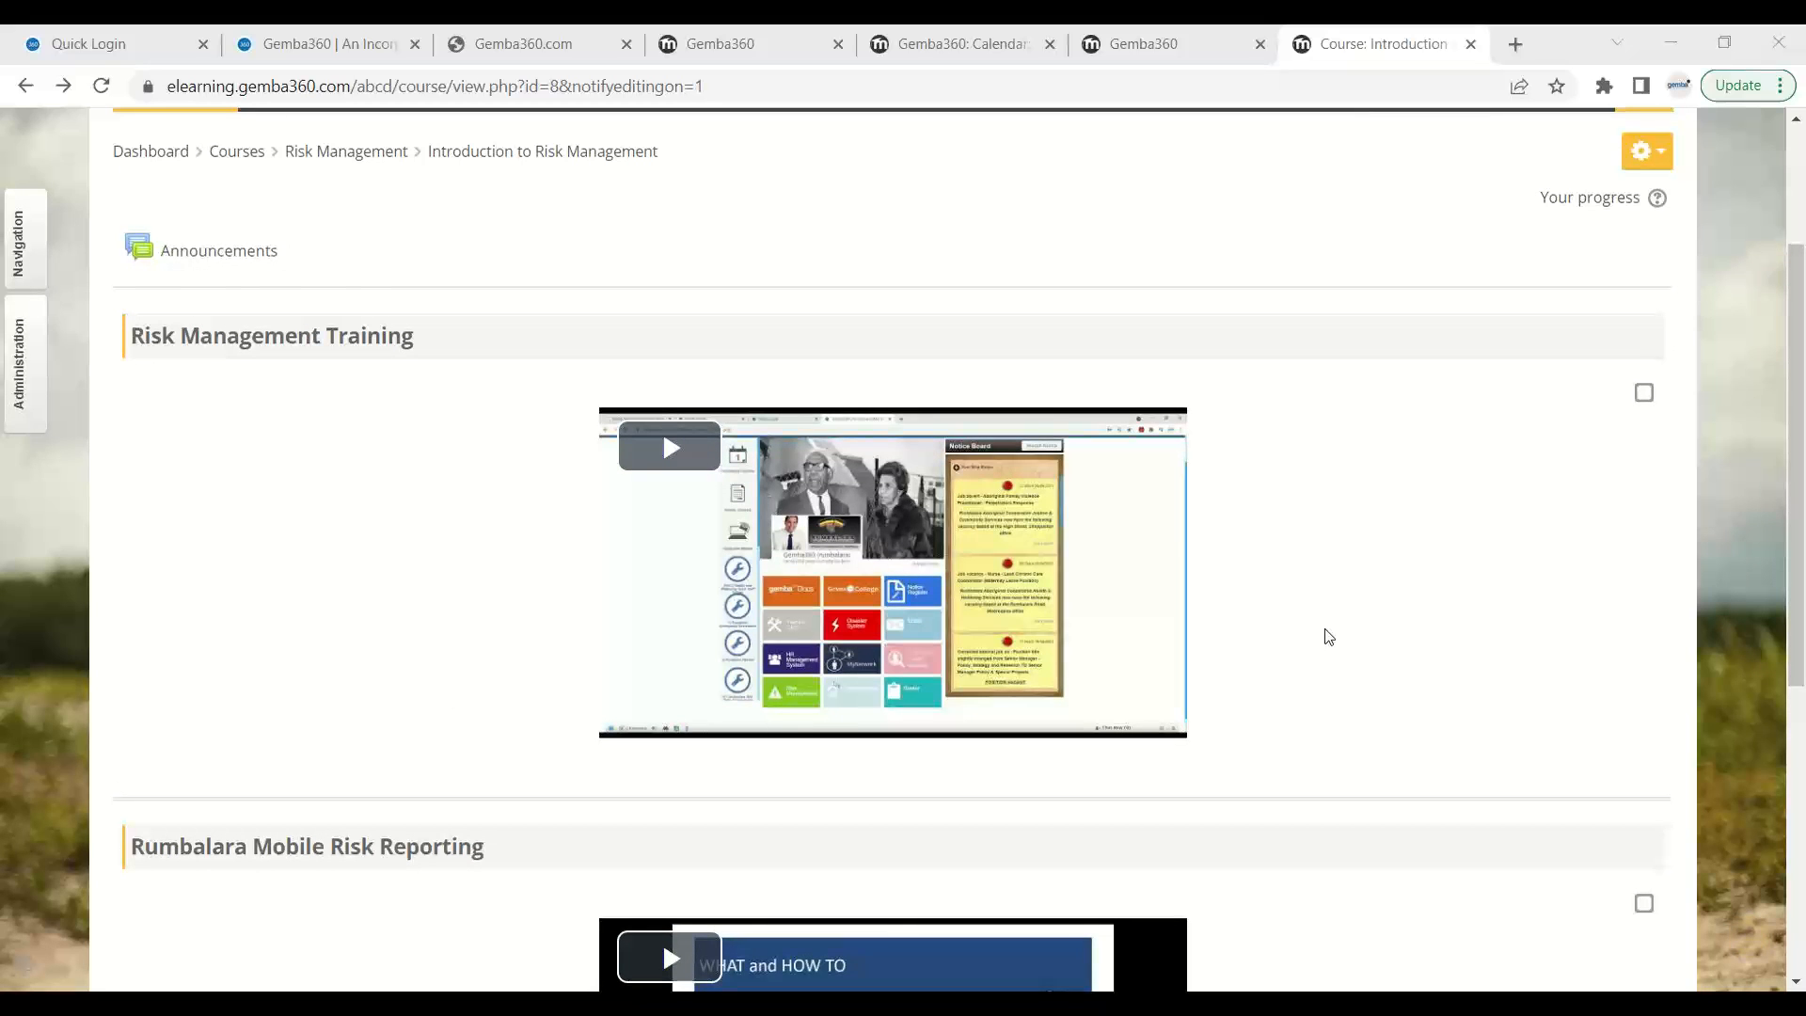
pyautogui.click(950, 48)
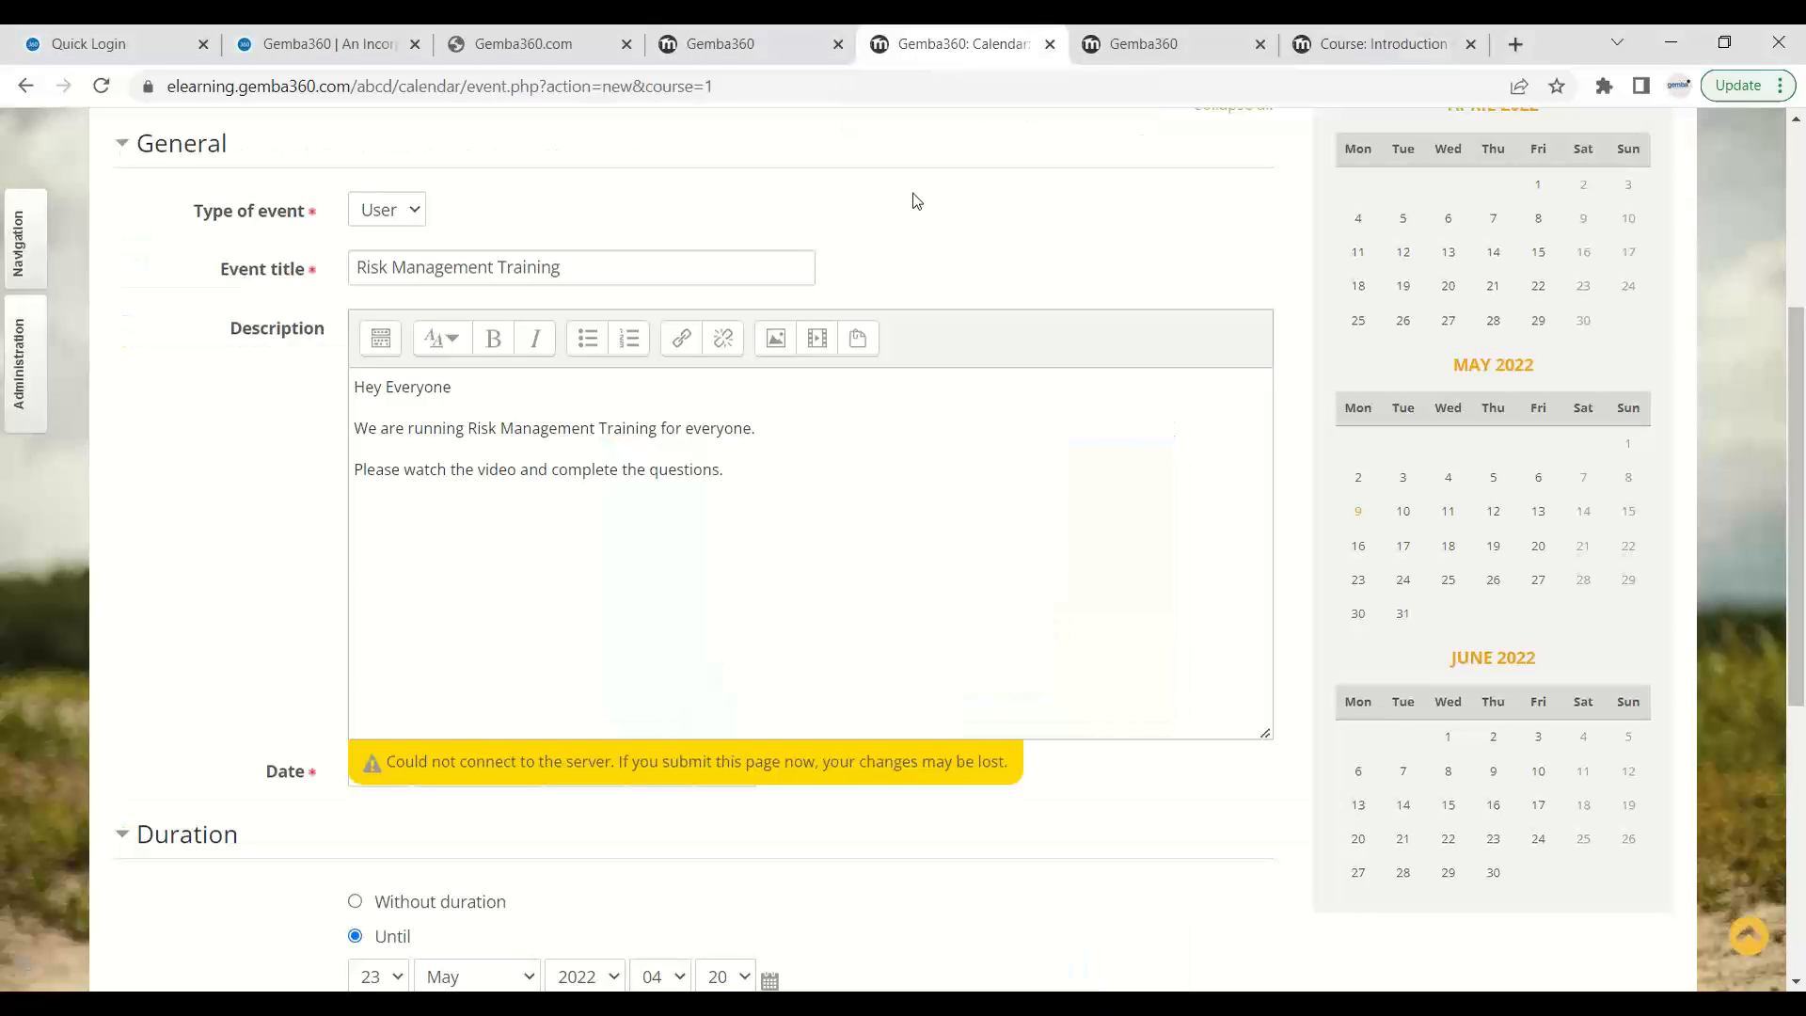
pyautogui.scroll(3, 633, 660)
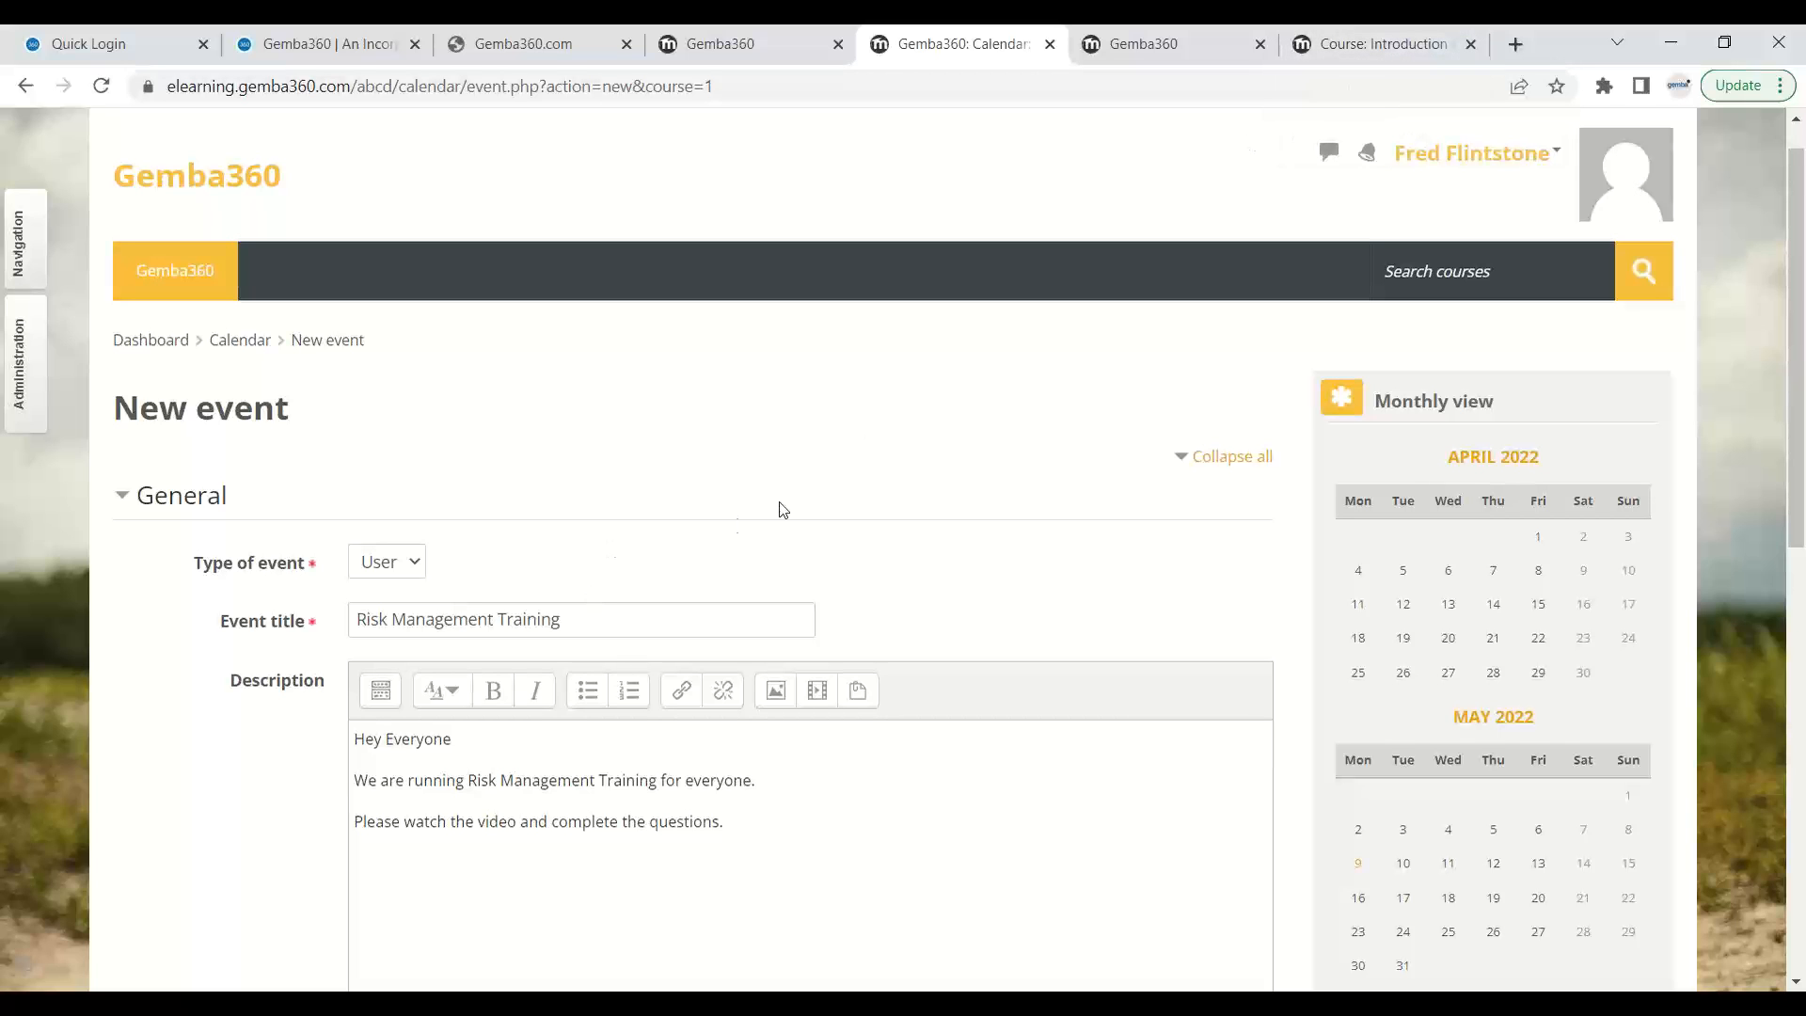
pyautogui.click(719, 42)
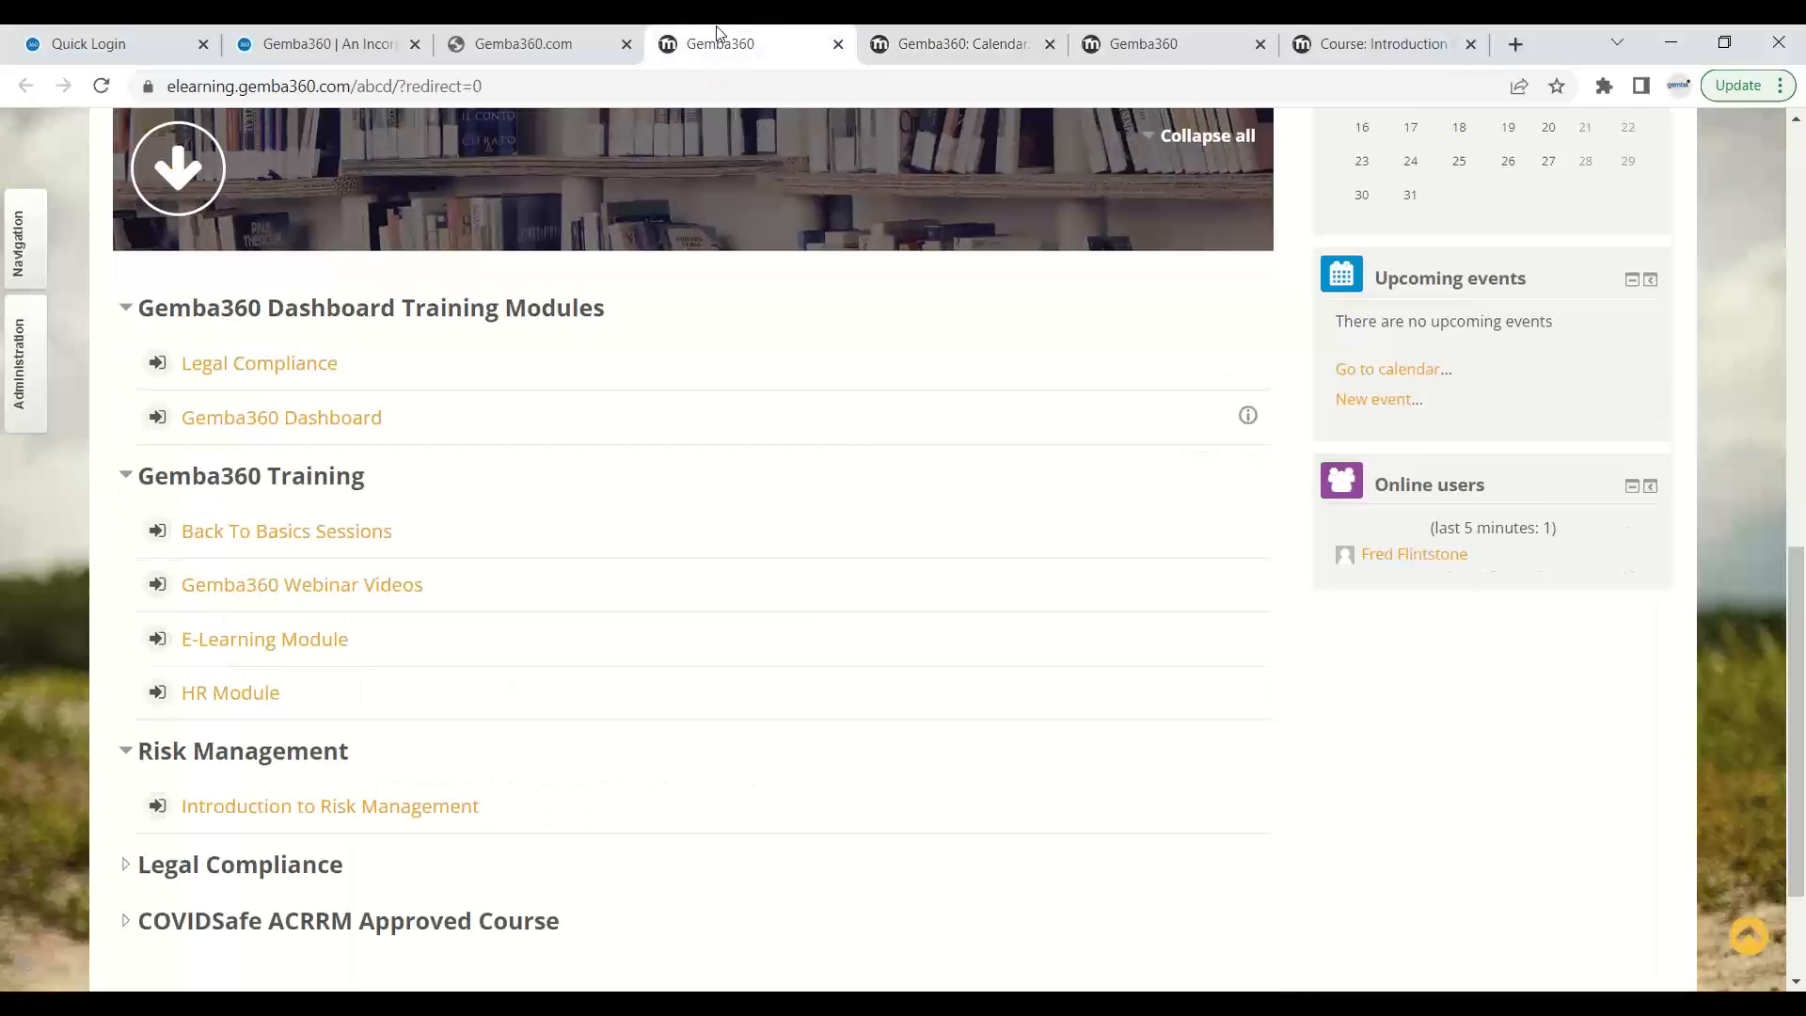
pyautogui.scroll(5, 1464, 461)
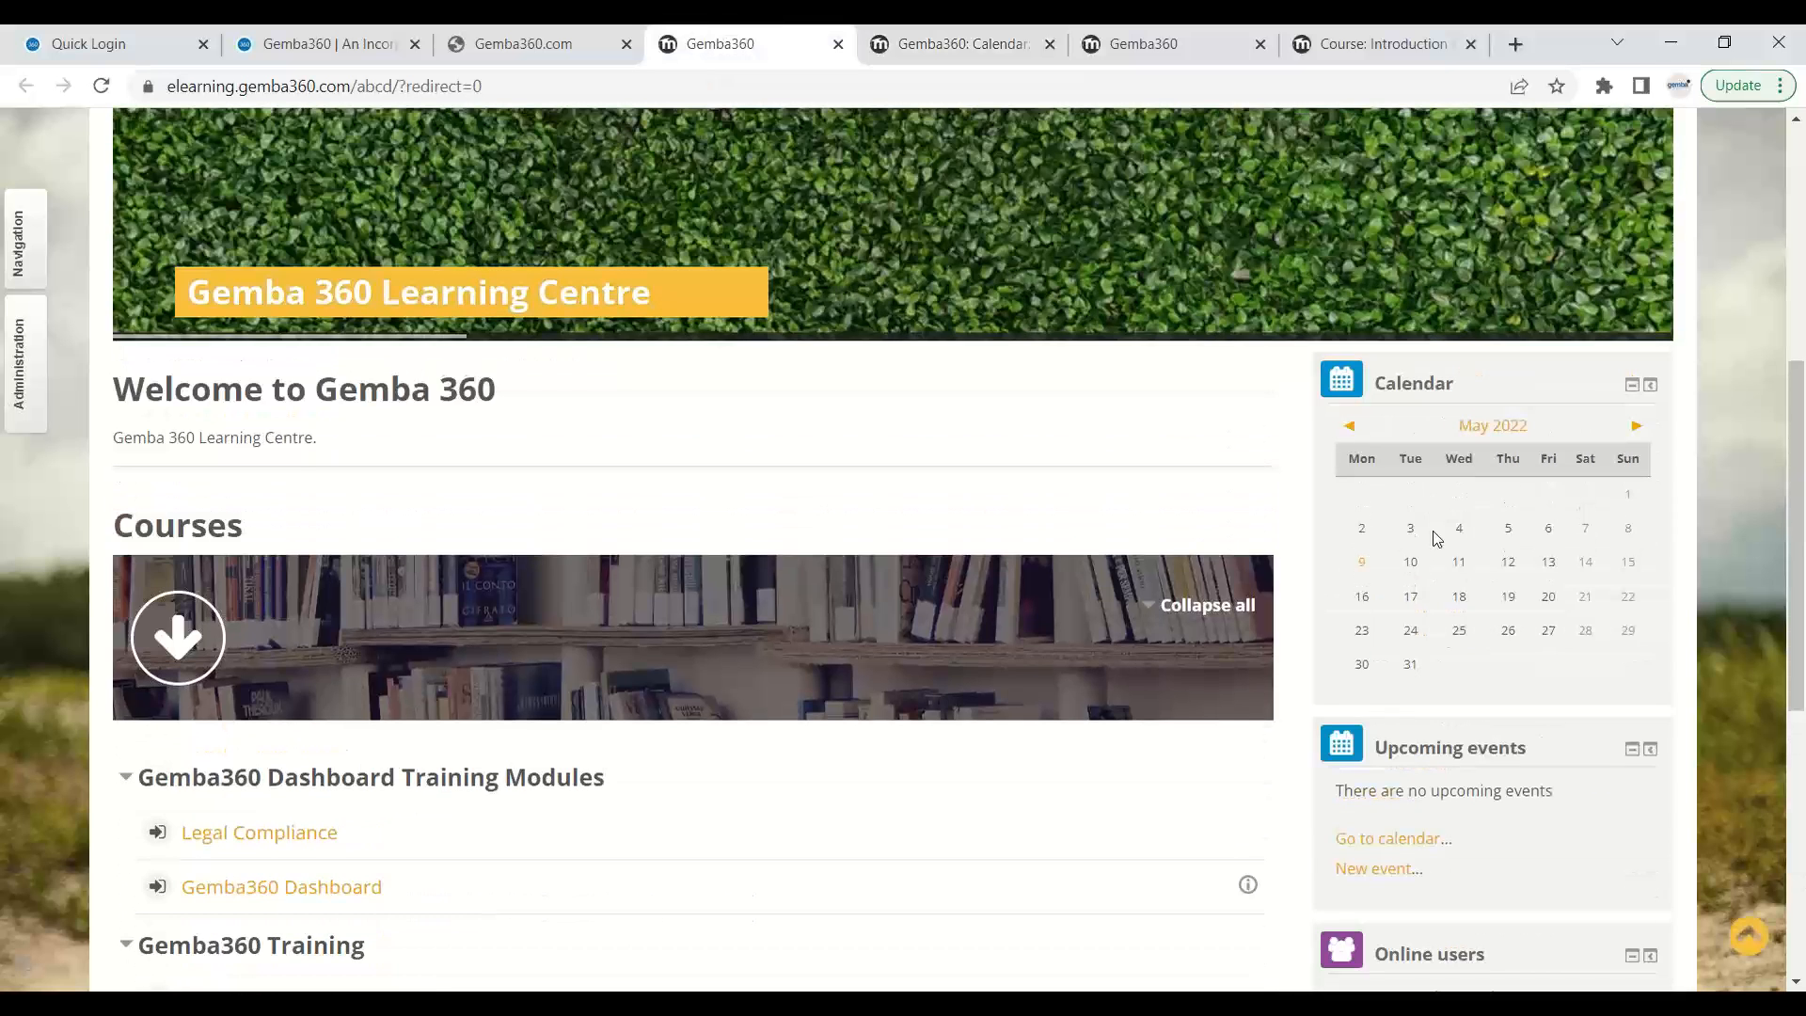
pyautogui.click(1434, 840)
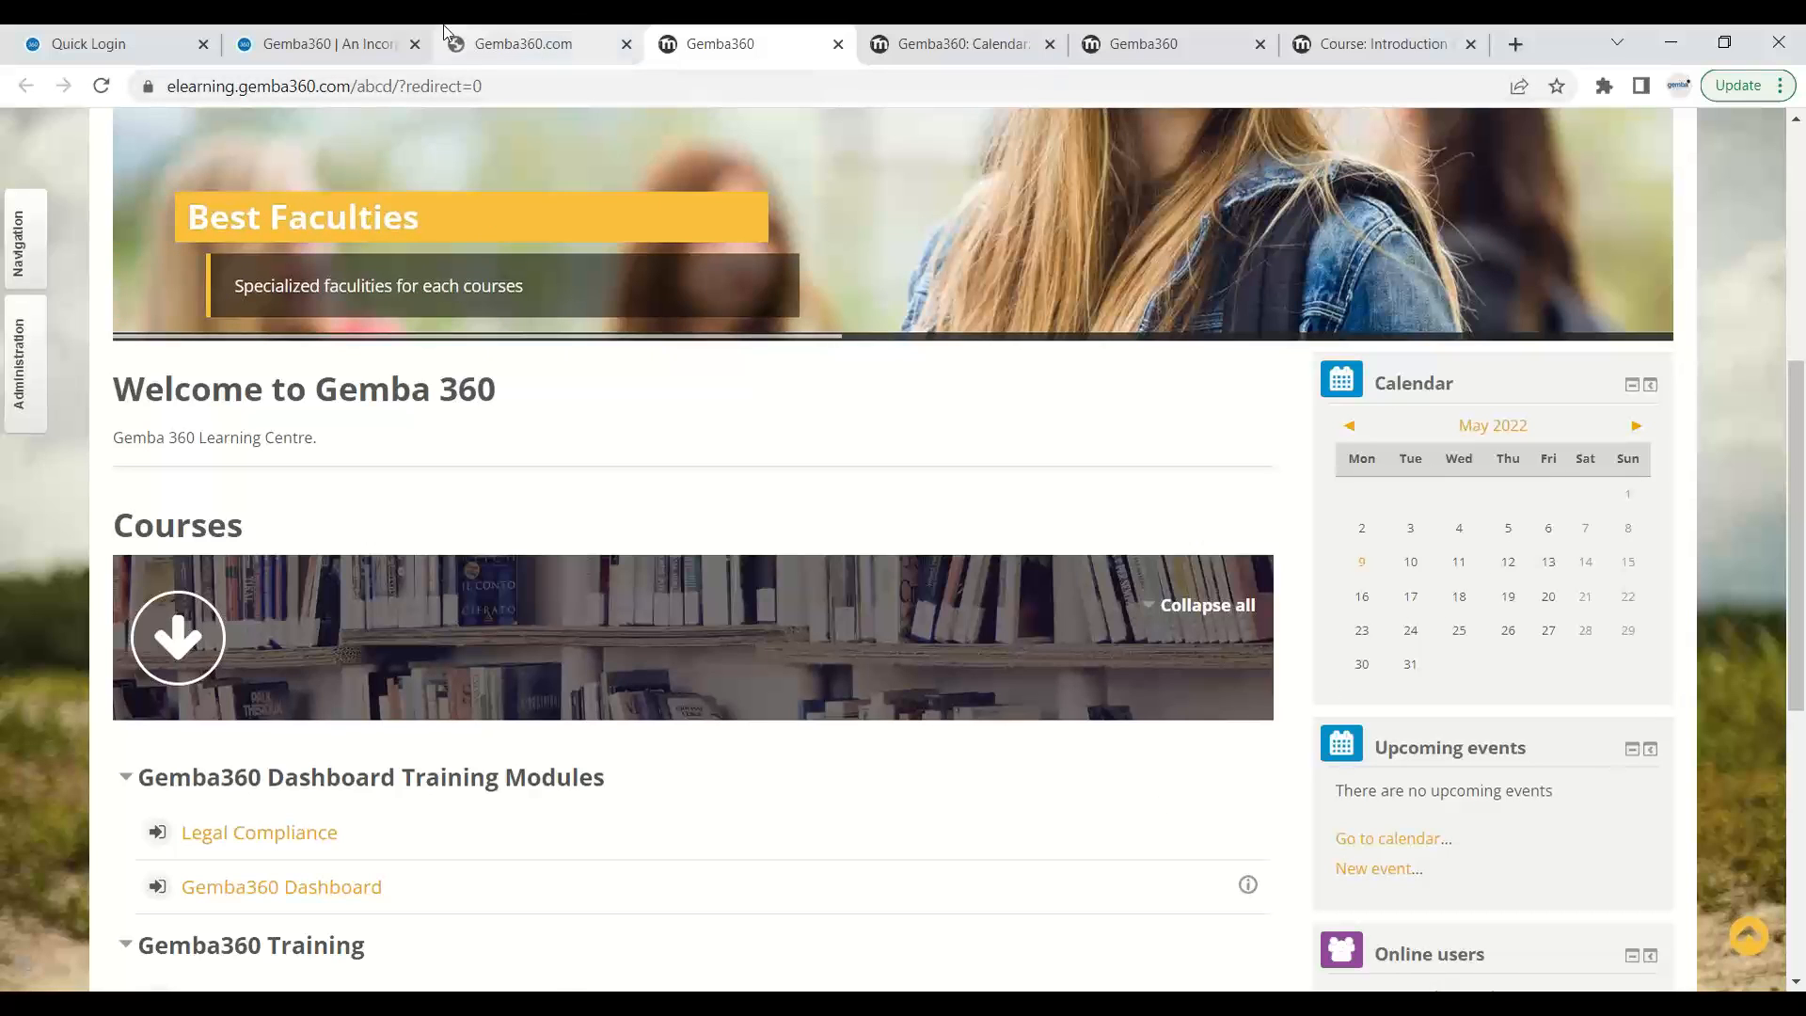
# - Switch to HR Management and start a new skill entry in the employee's qualifications with Risk Management Training as the skill
pyautogui.click(542, 33)
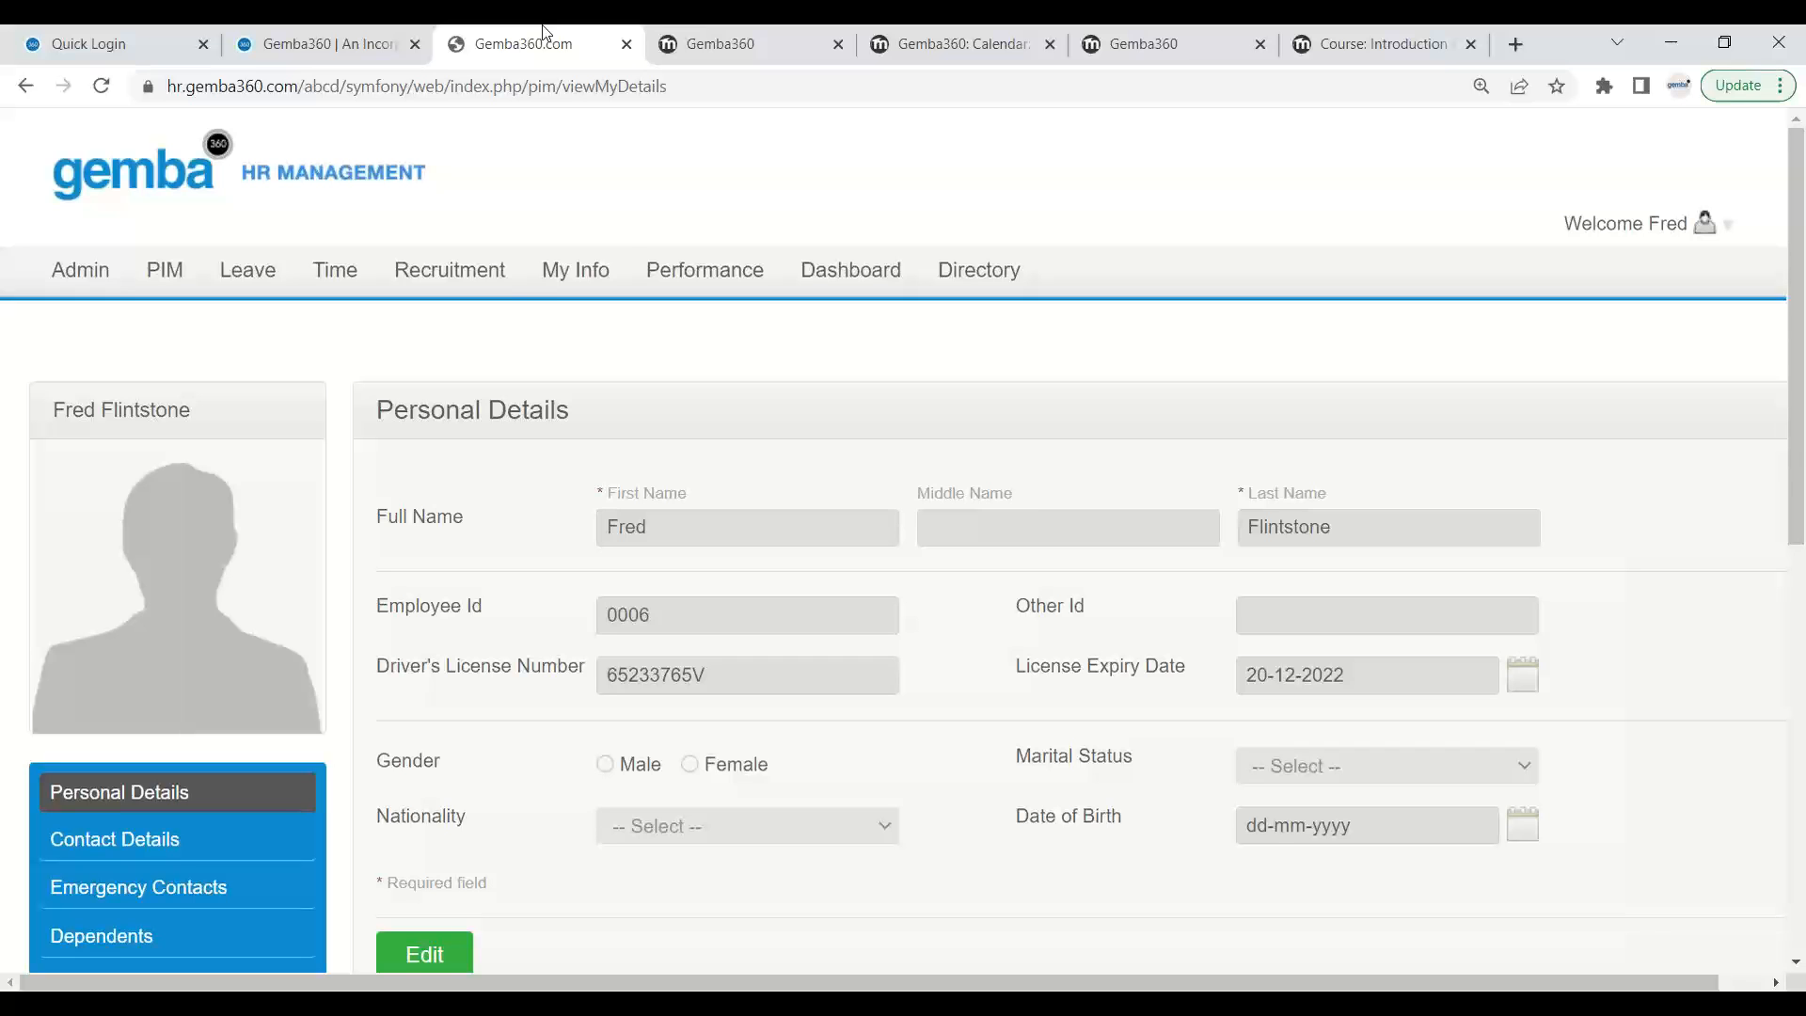
pyautogui.scroll(-1, 588, 282)
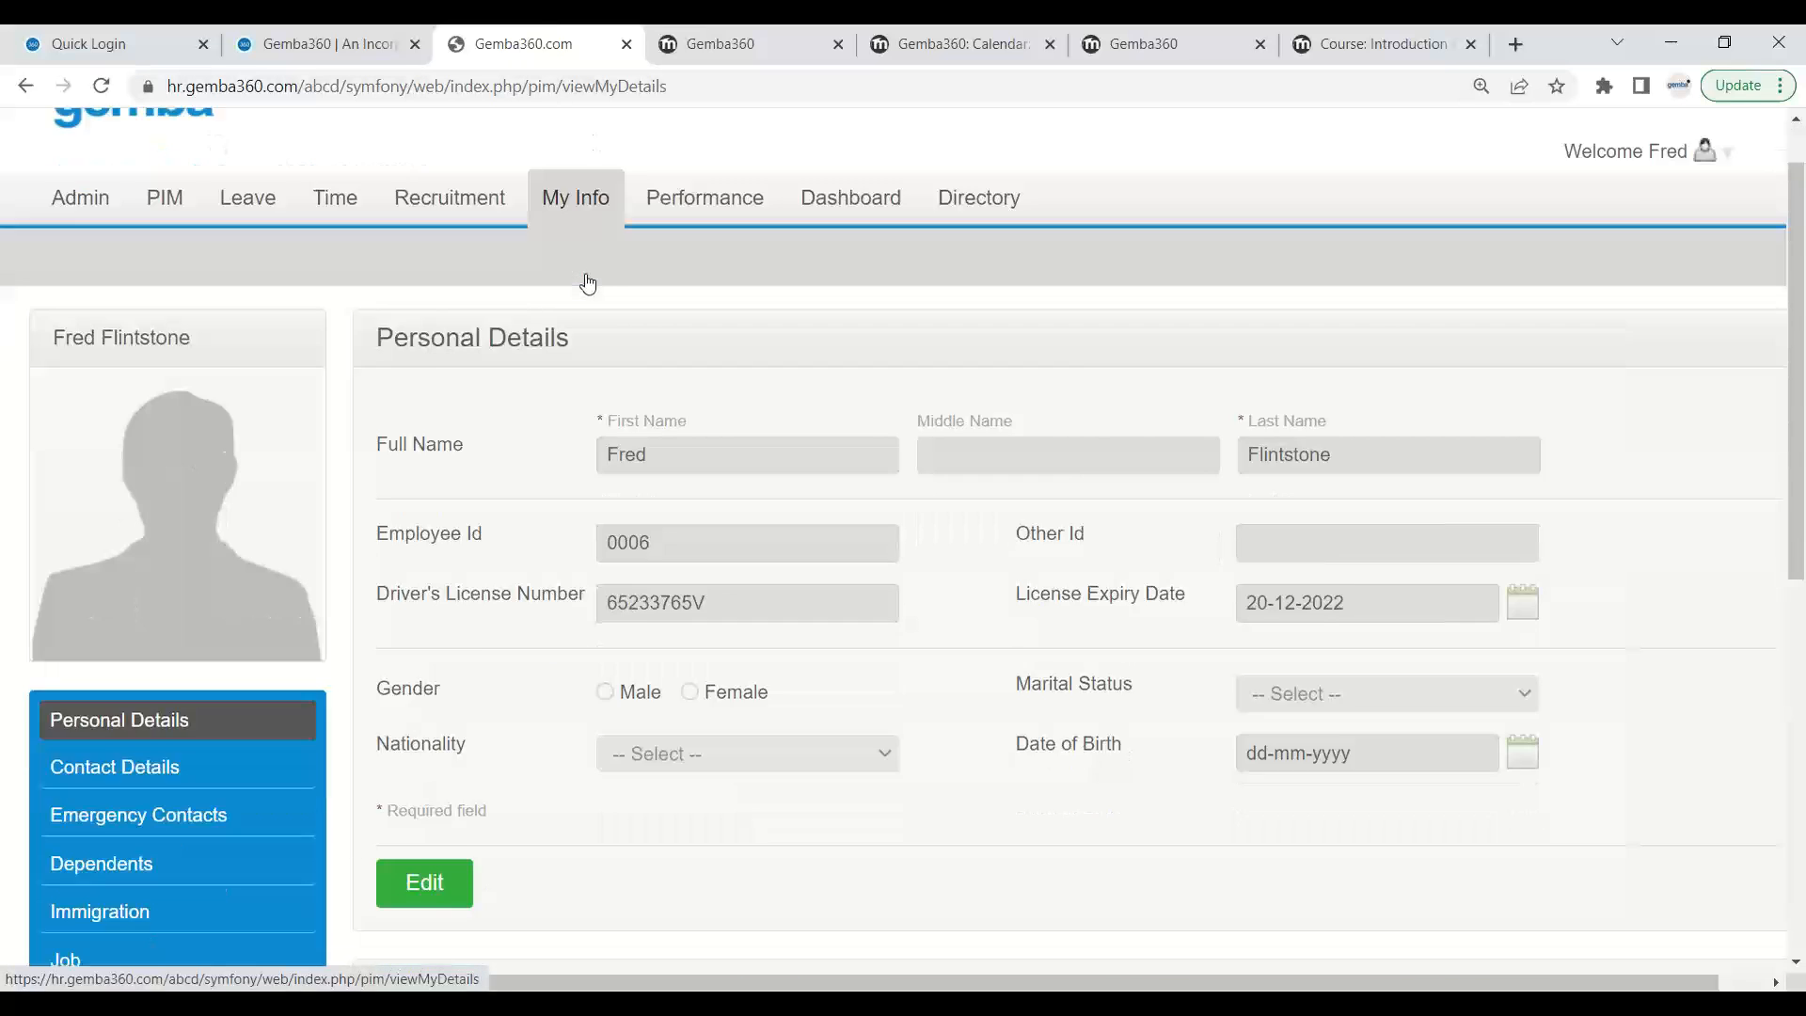
pyautogui.scroll(-3, 588, 282)
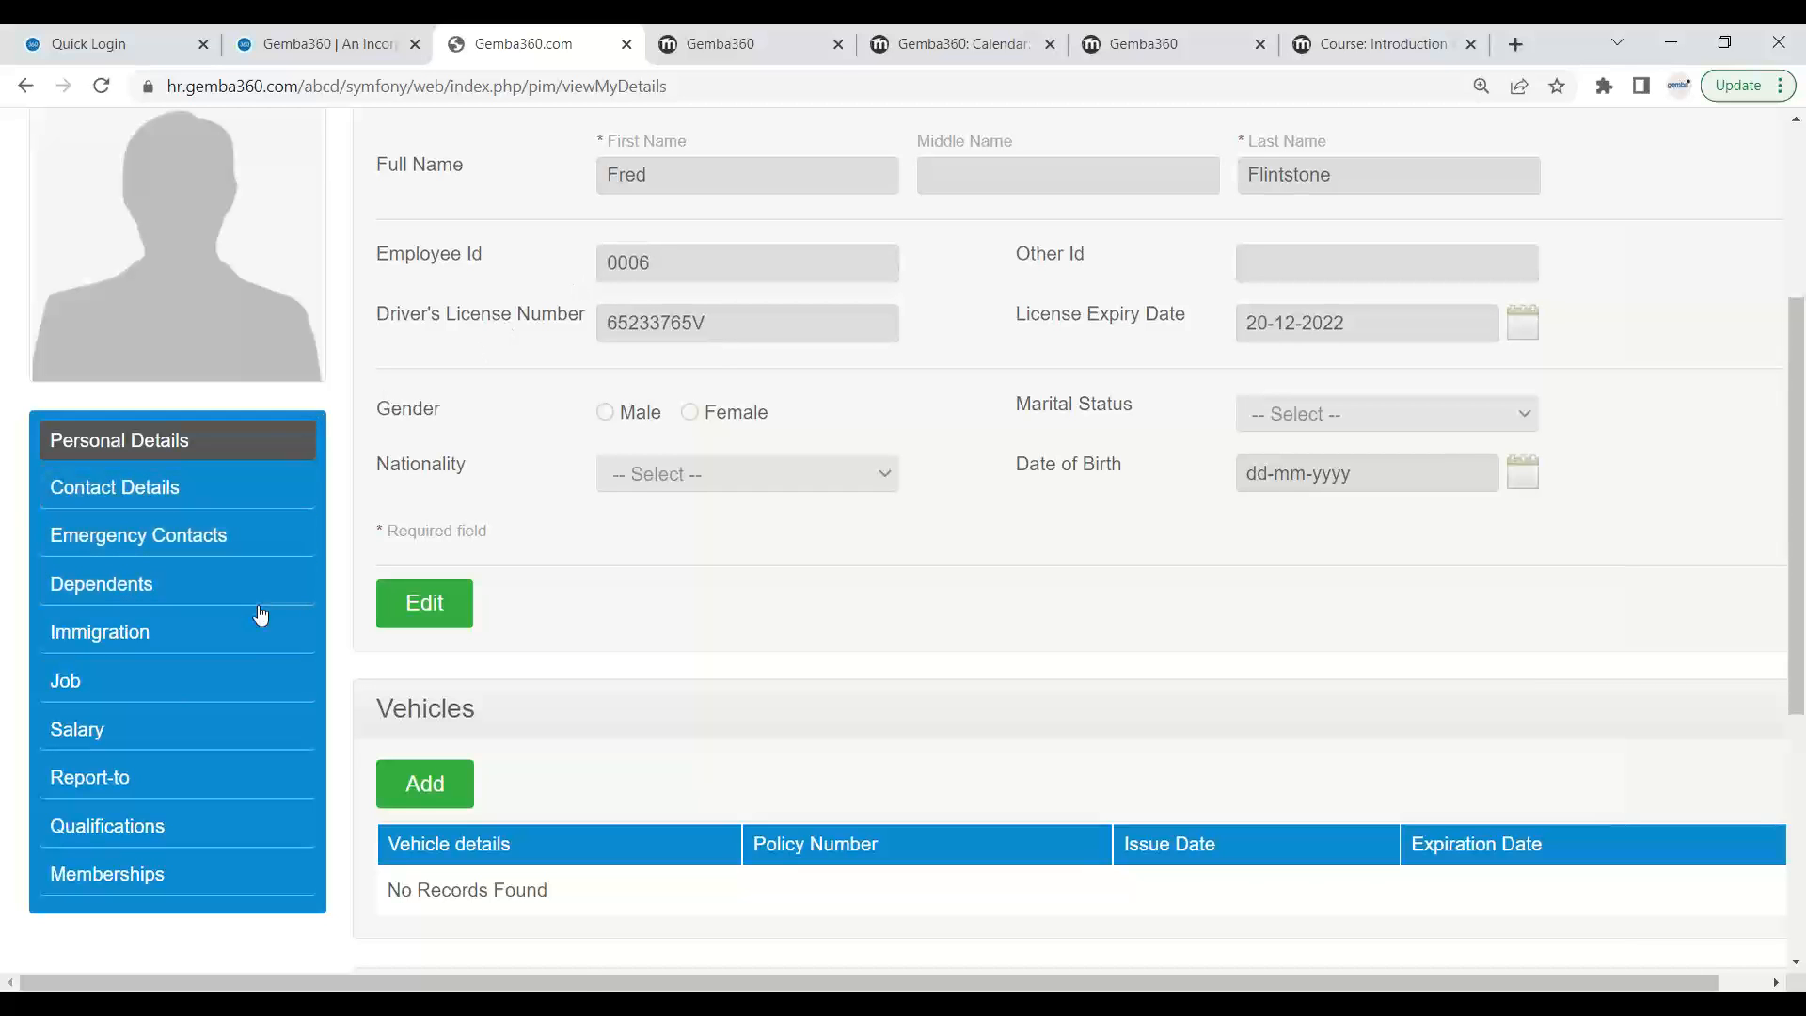
pyautogui.click(222, 823)
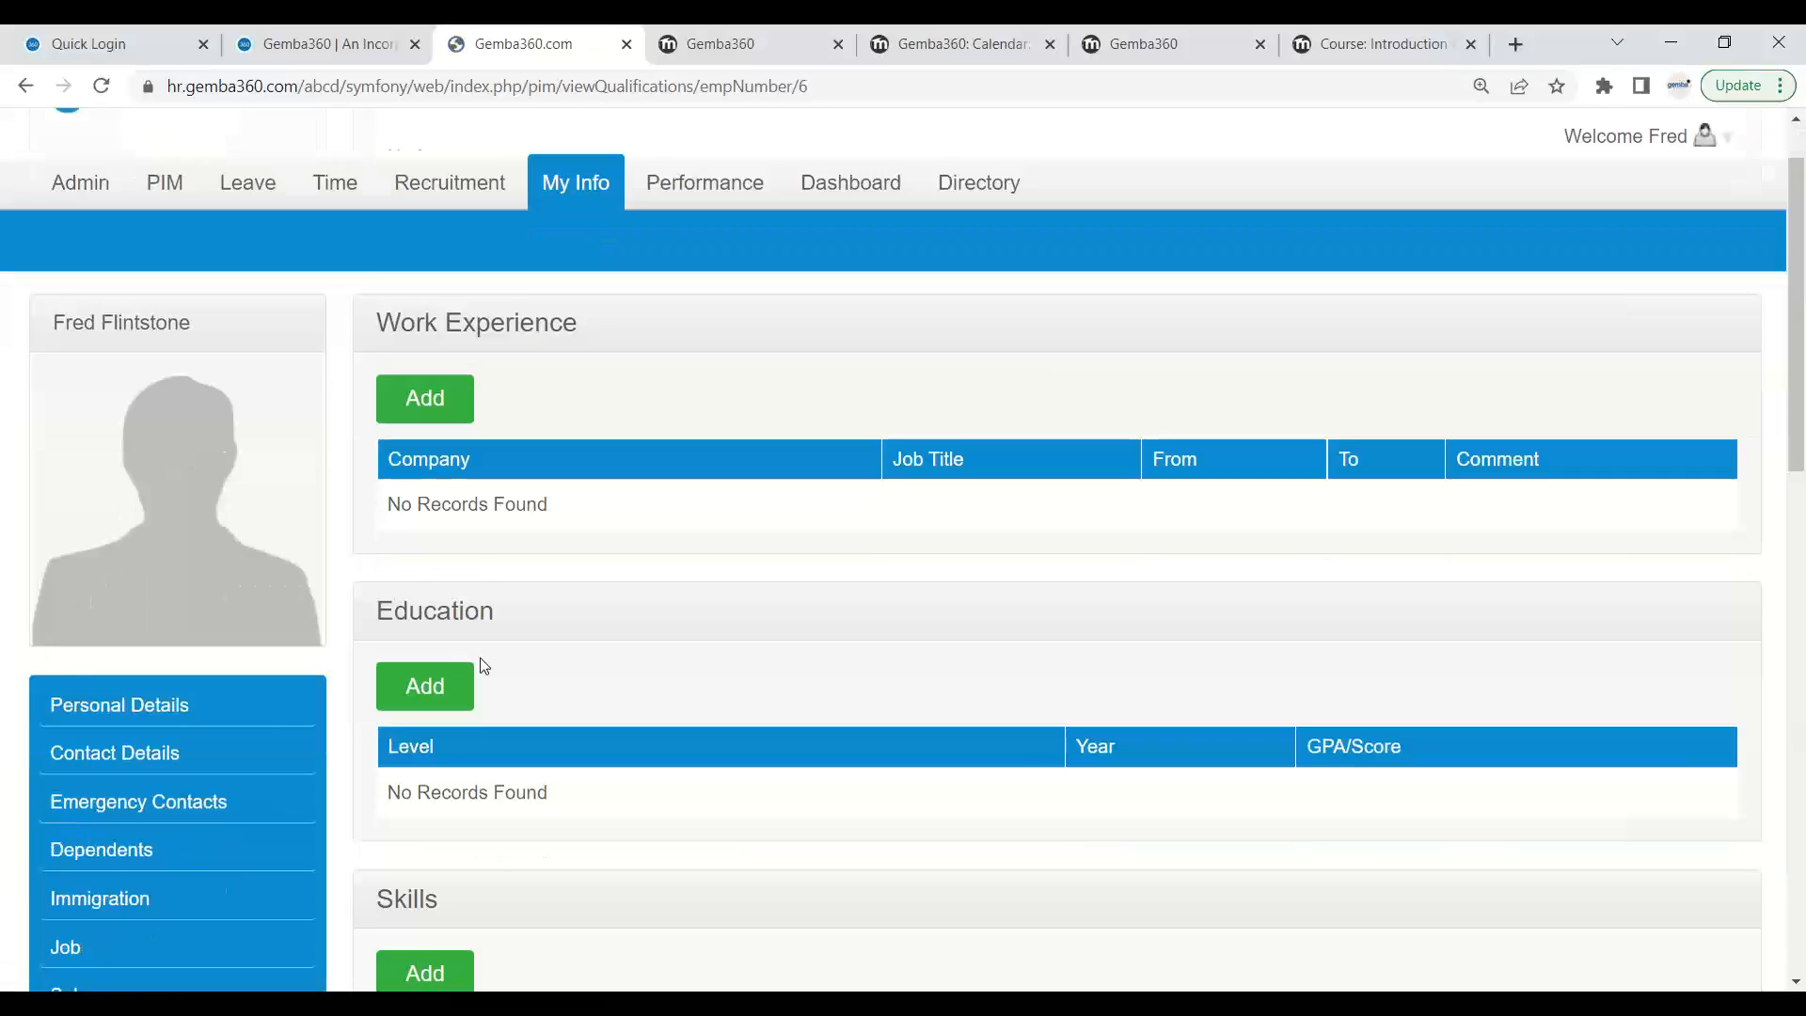
pyautogui.scroll(-5, 479, 658)
pyautogui.click(430, 483)
pyautogui.click(646, 490)
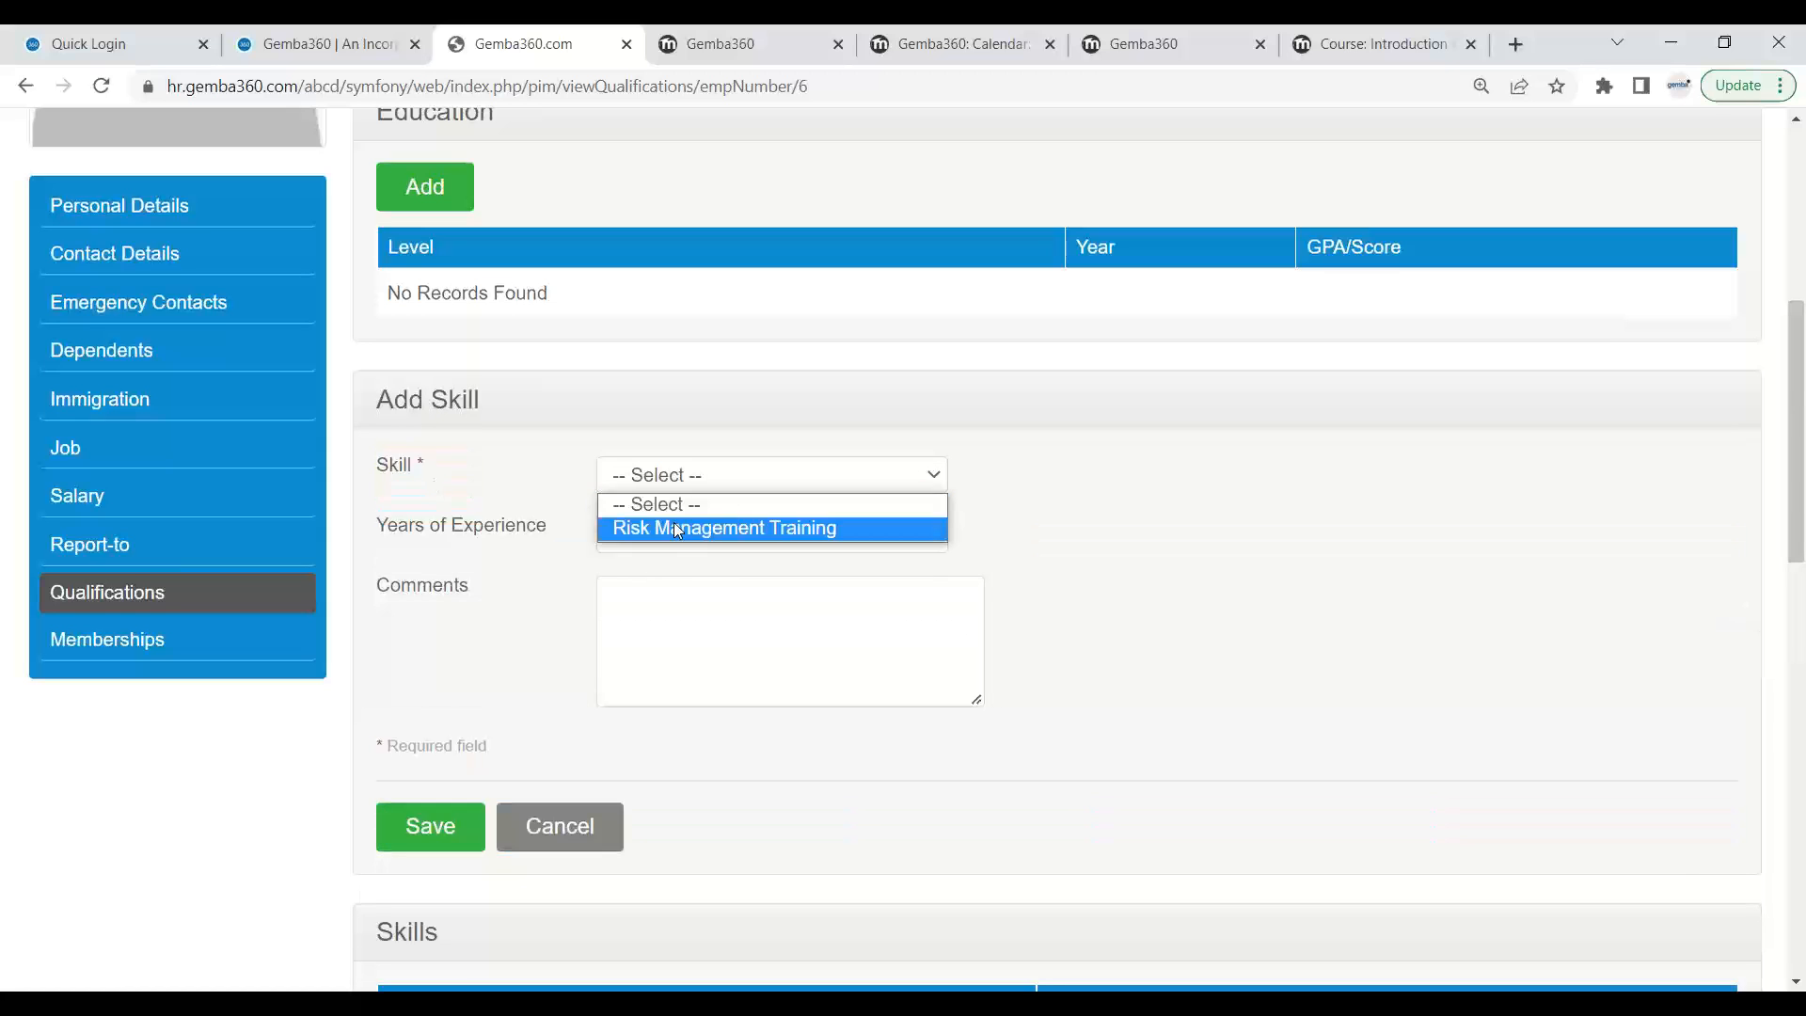
pyautogui.click(690, 521)
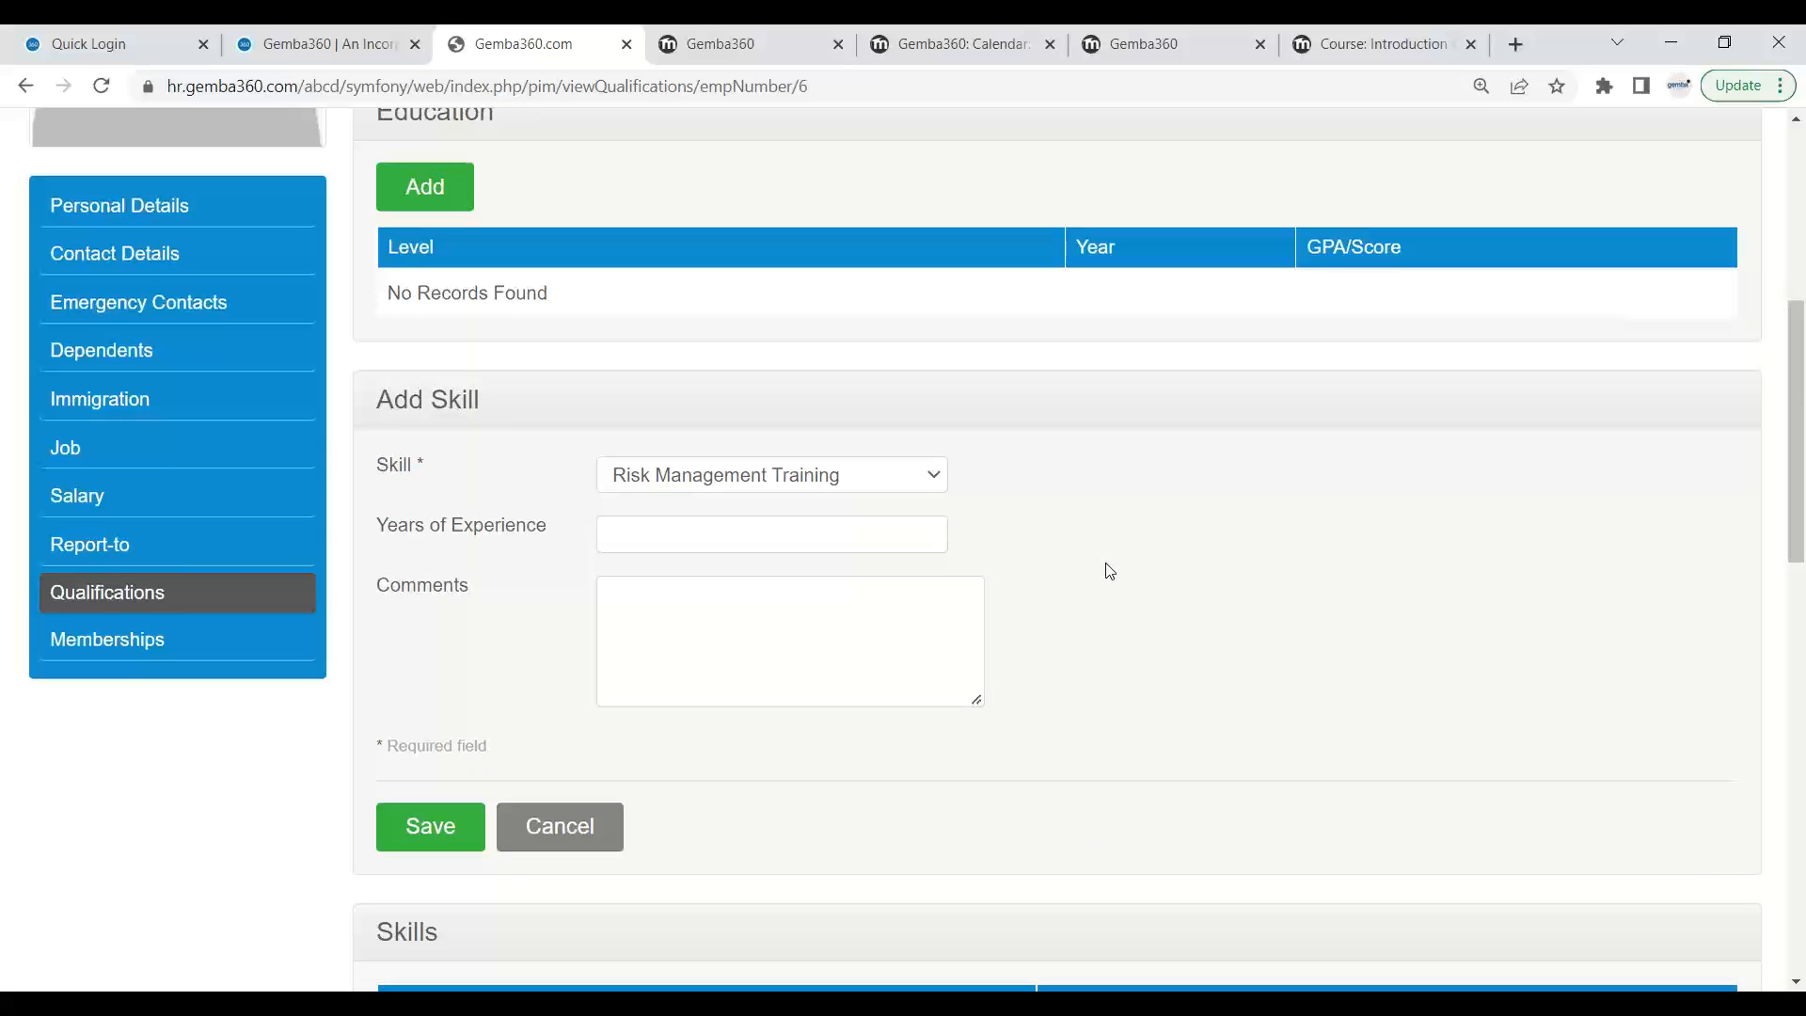
# - Revisit the Introduction to Risk Management course, the e-learning course list, the employee's skill entry and the Gemba360 dashboard
pyautogui.click(1380, 37)
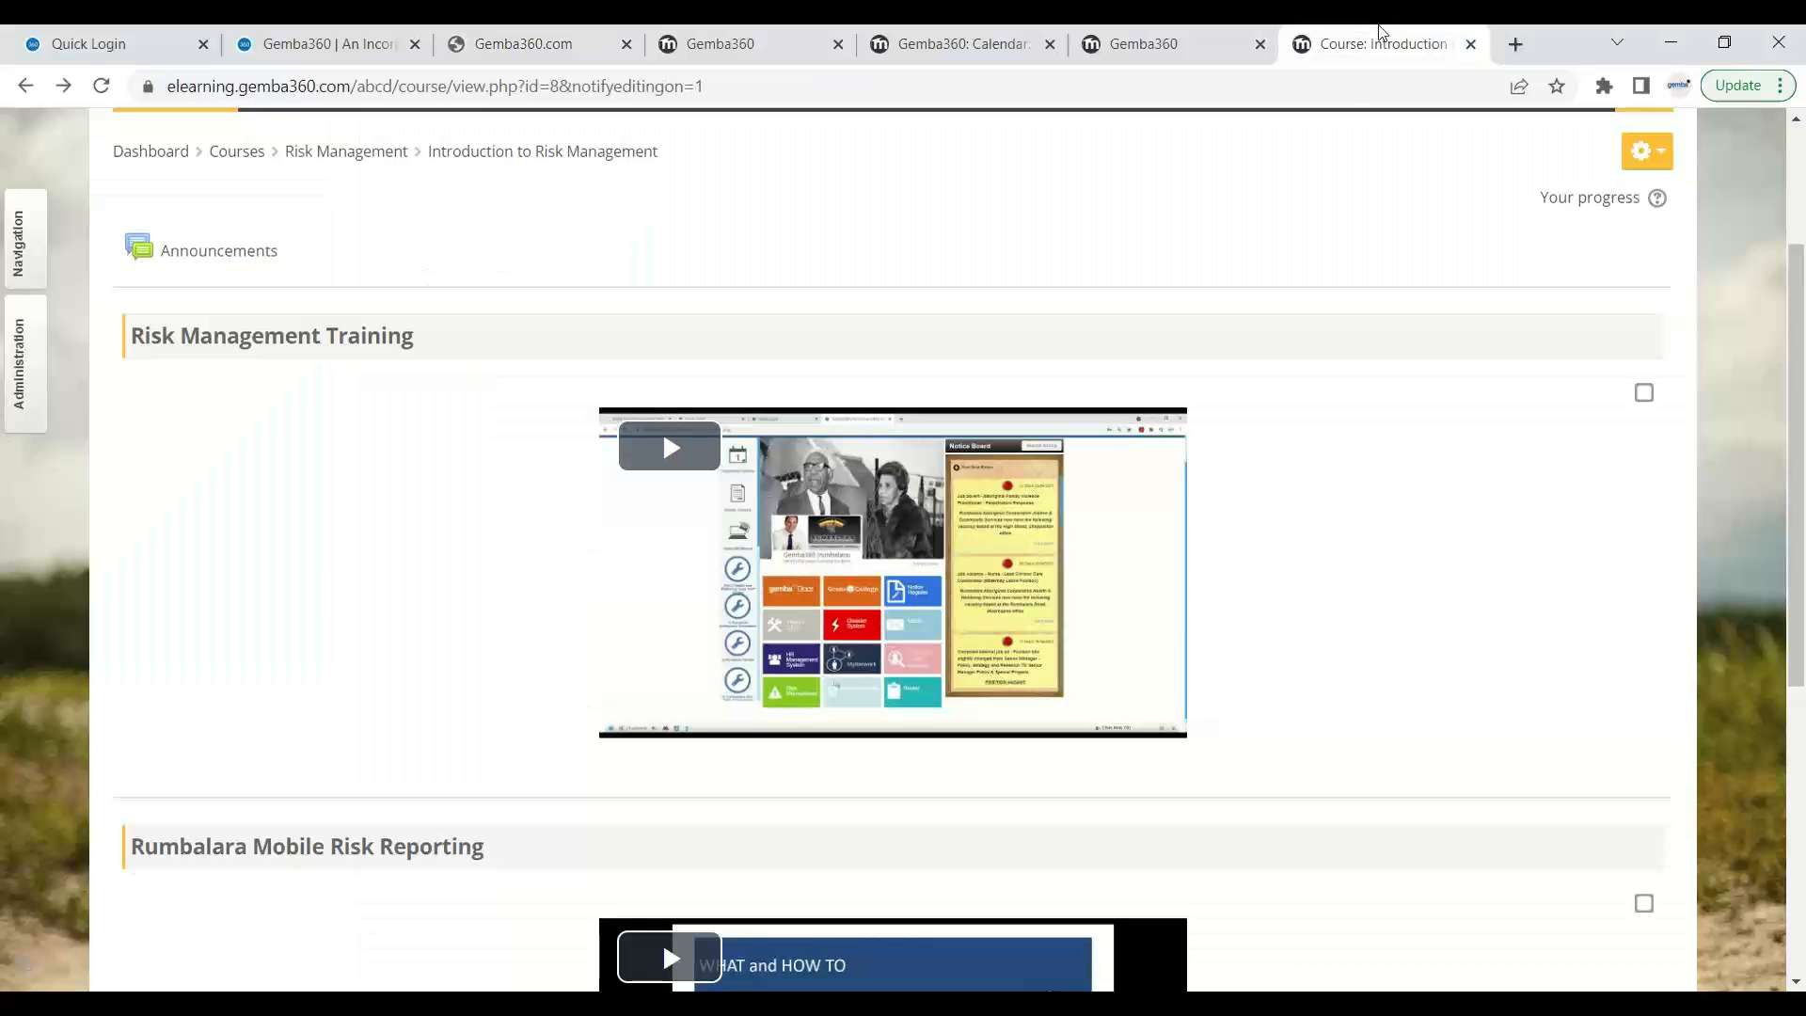
pyautogui.click(778, 38)
pyautogui.scroll(-3, 415, 625)
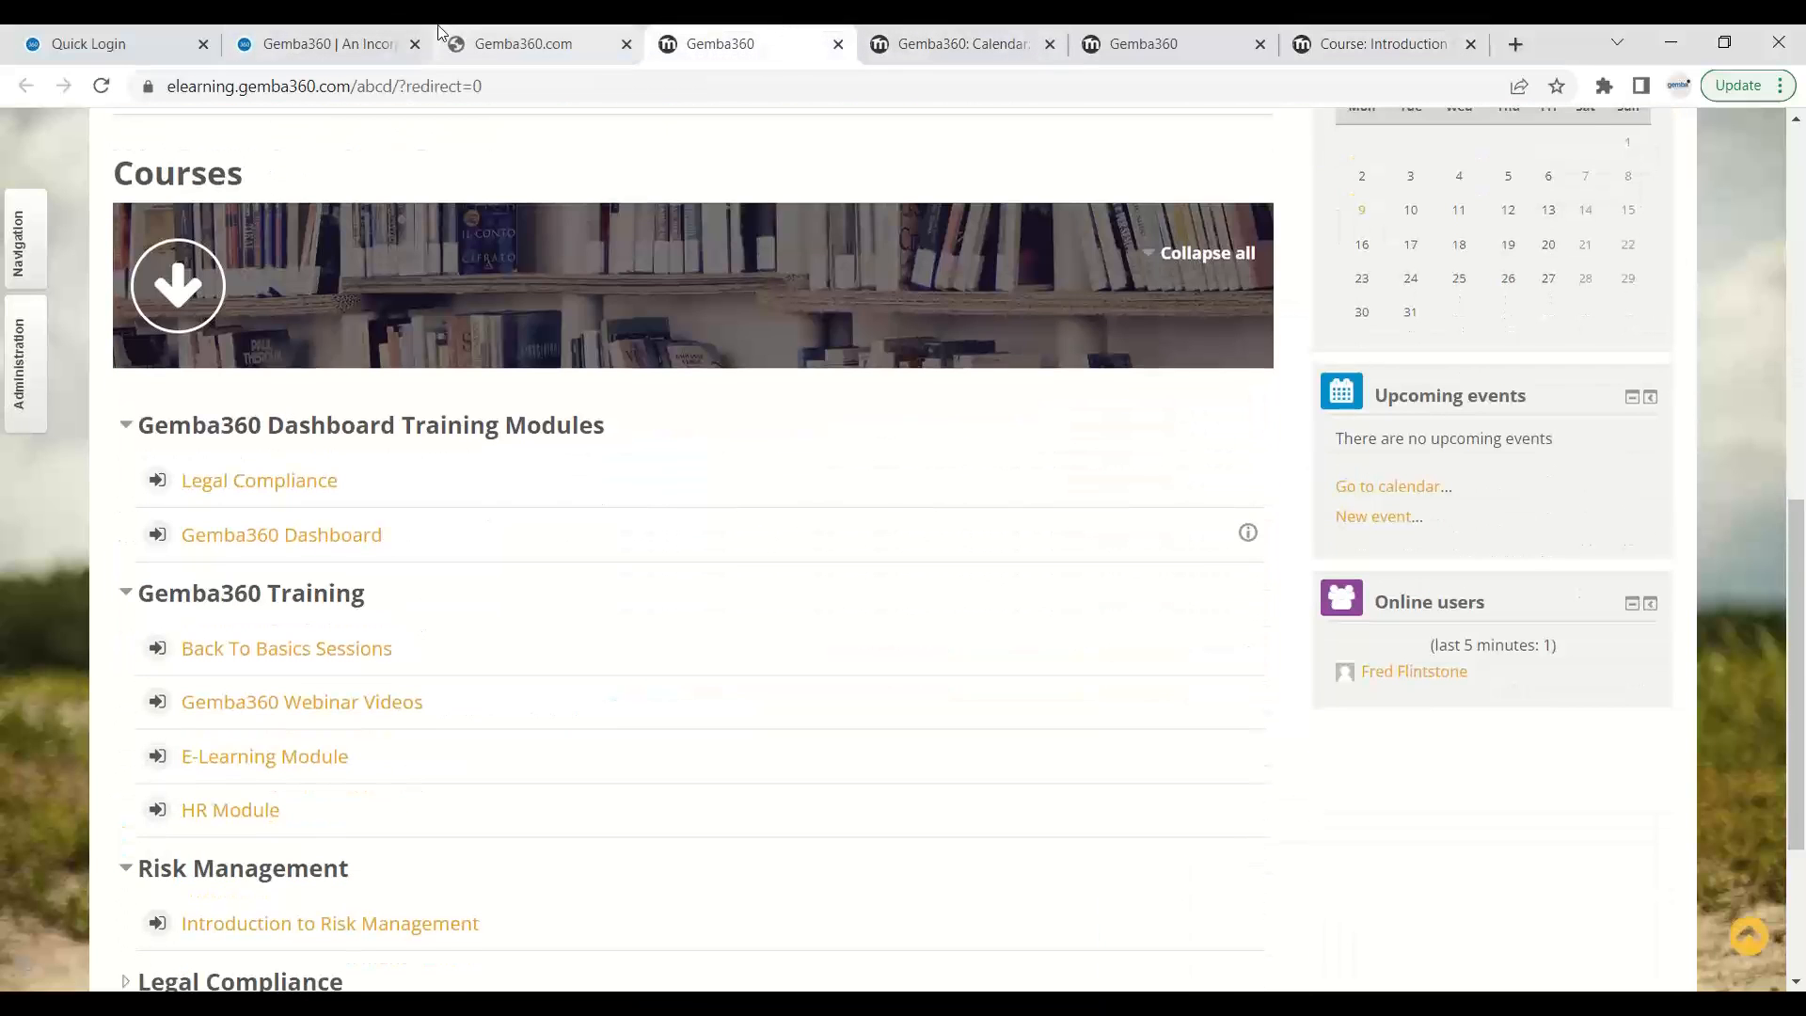
pyautogui.click(523, 38)
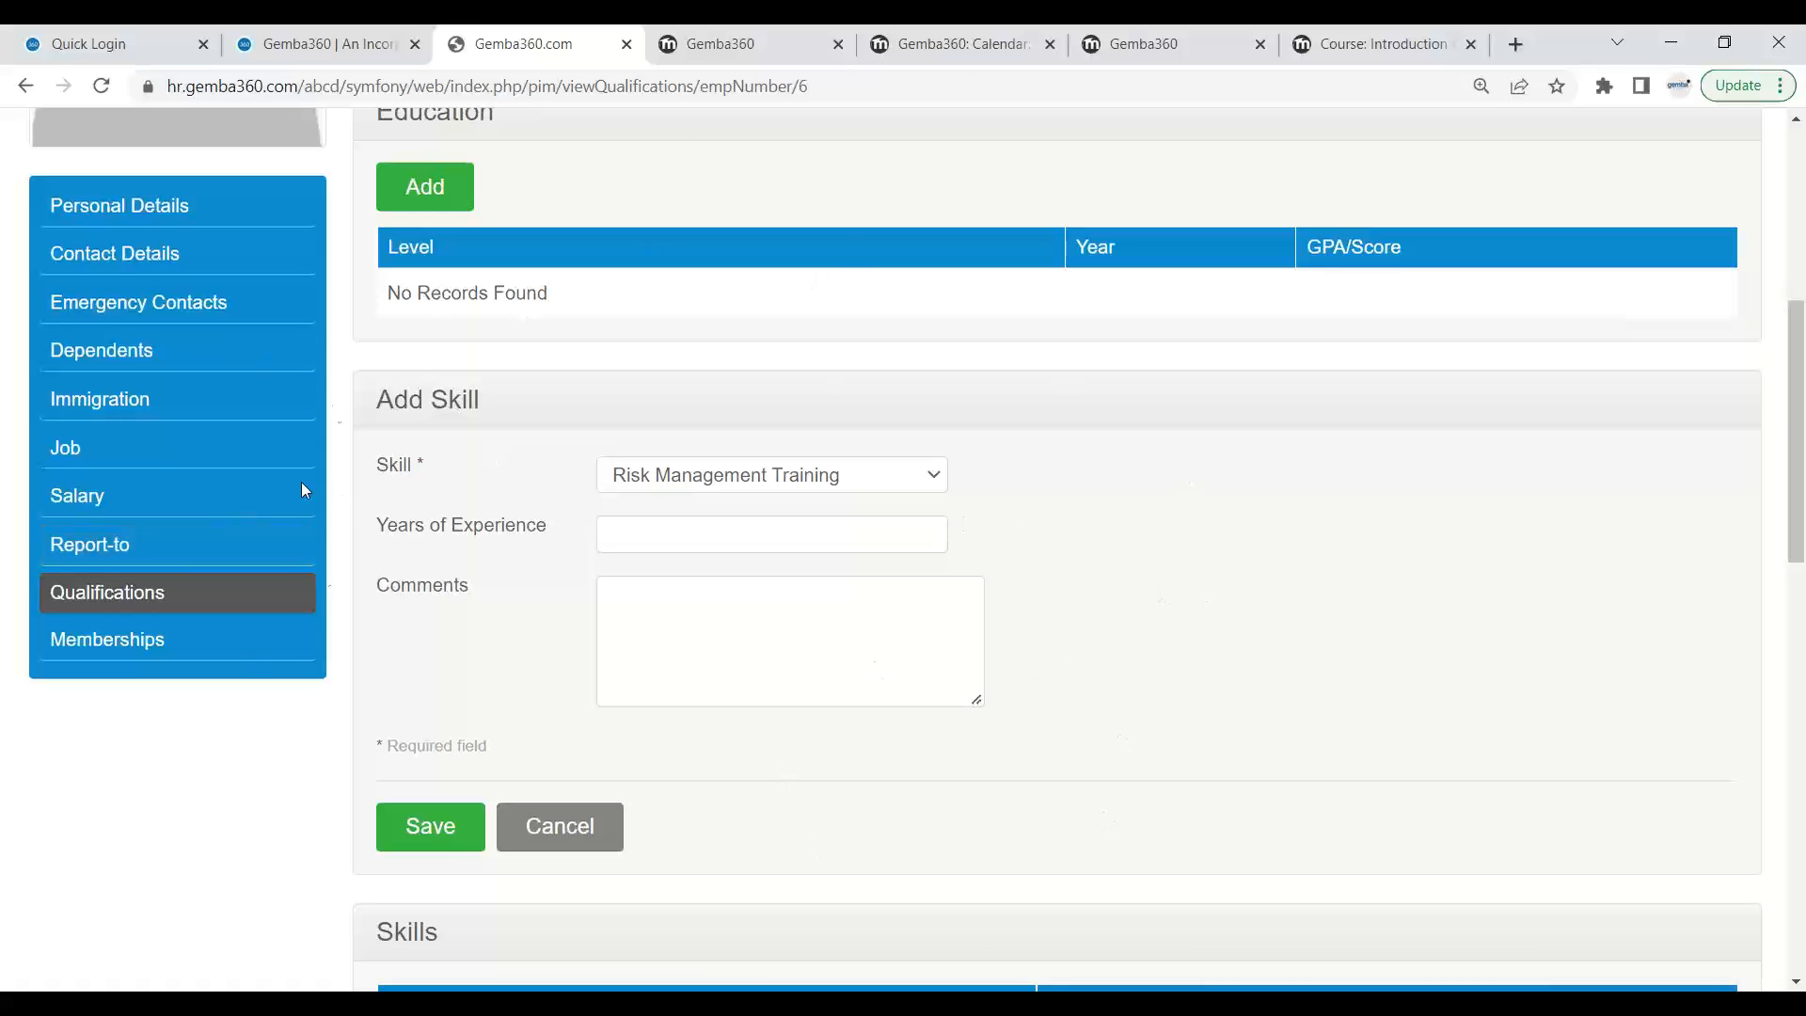
pyautogui.click(320, 43)
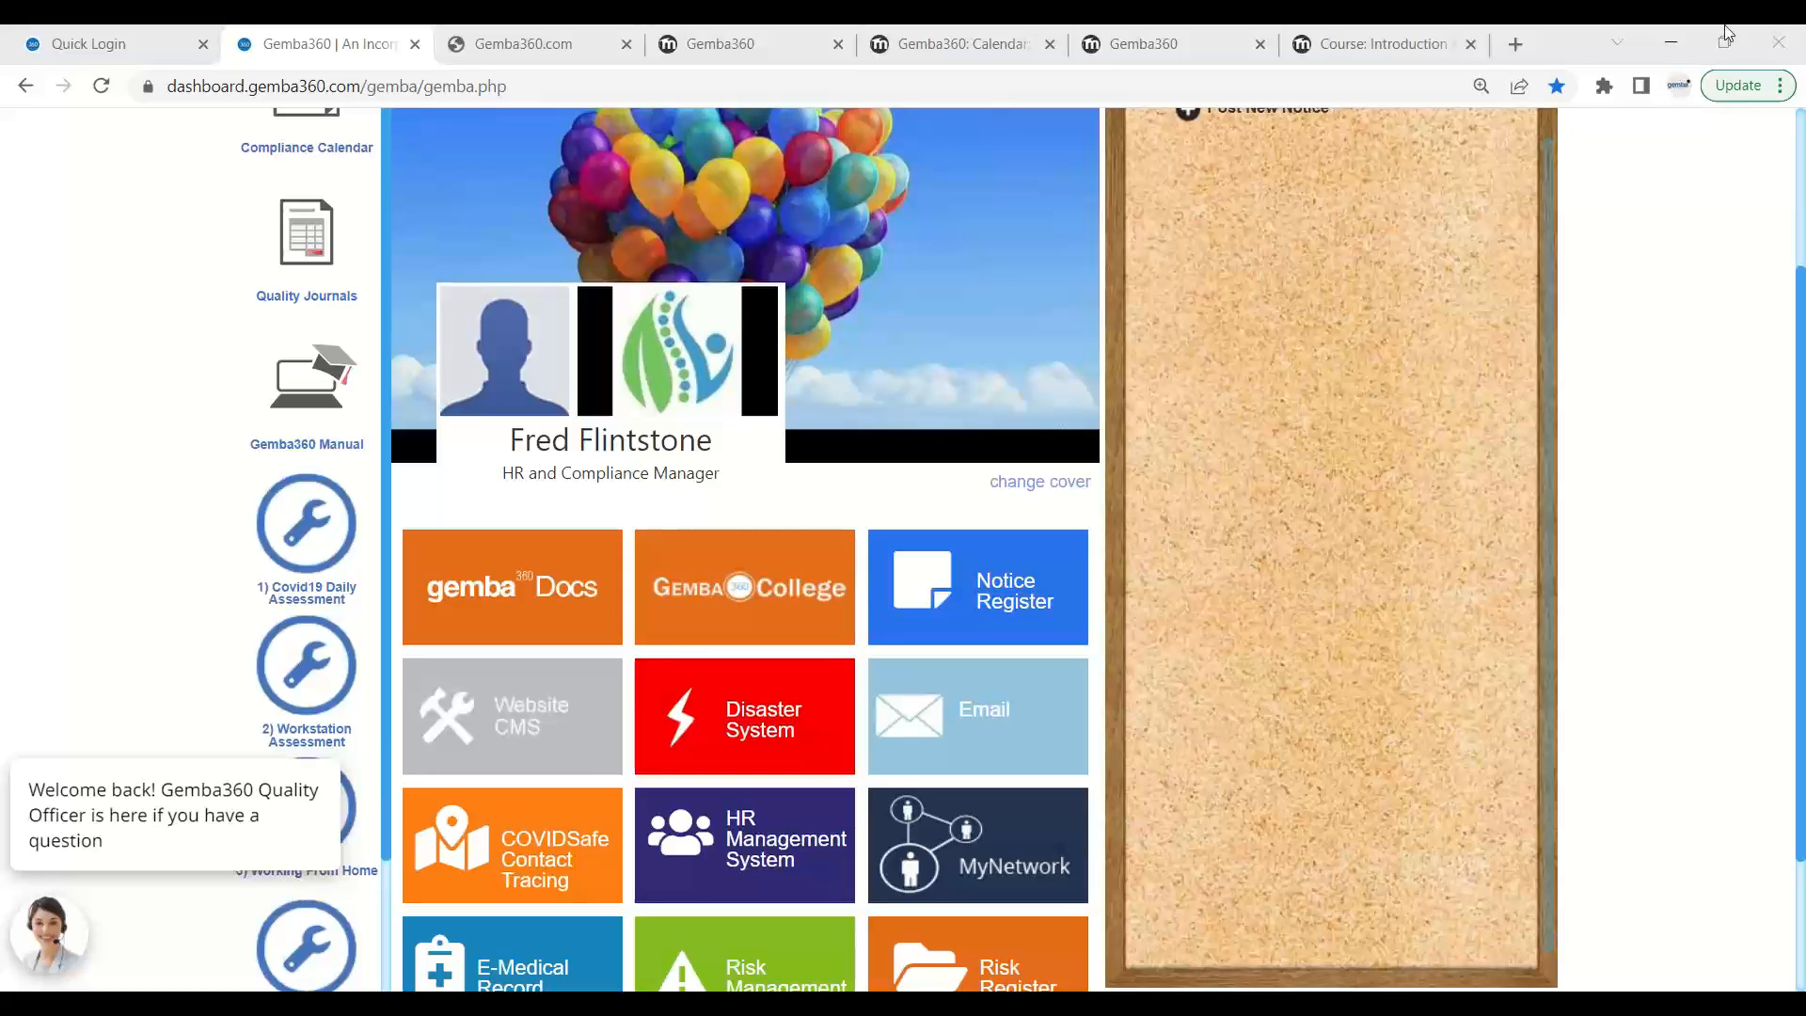
# - Switch to the e-learning home page and show the reports available under the front page administration settings
pyautogui.click(1164, 38)
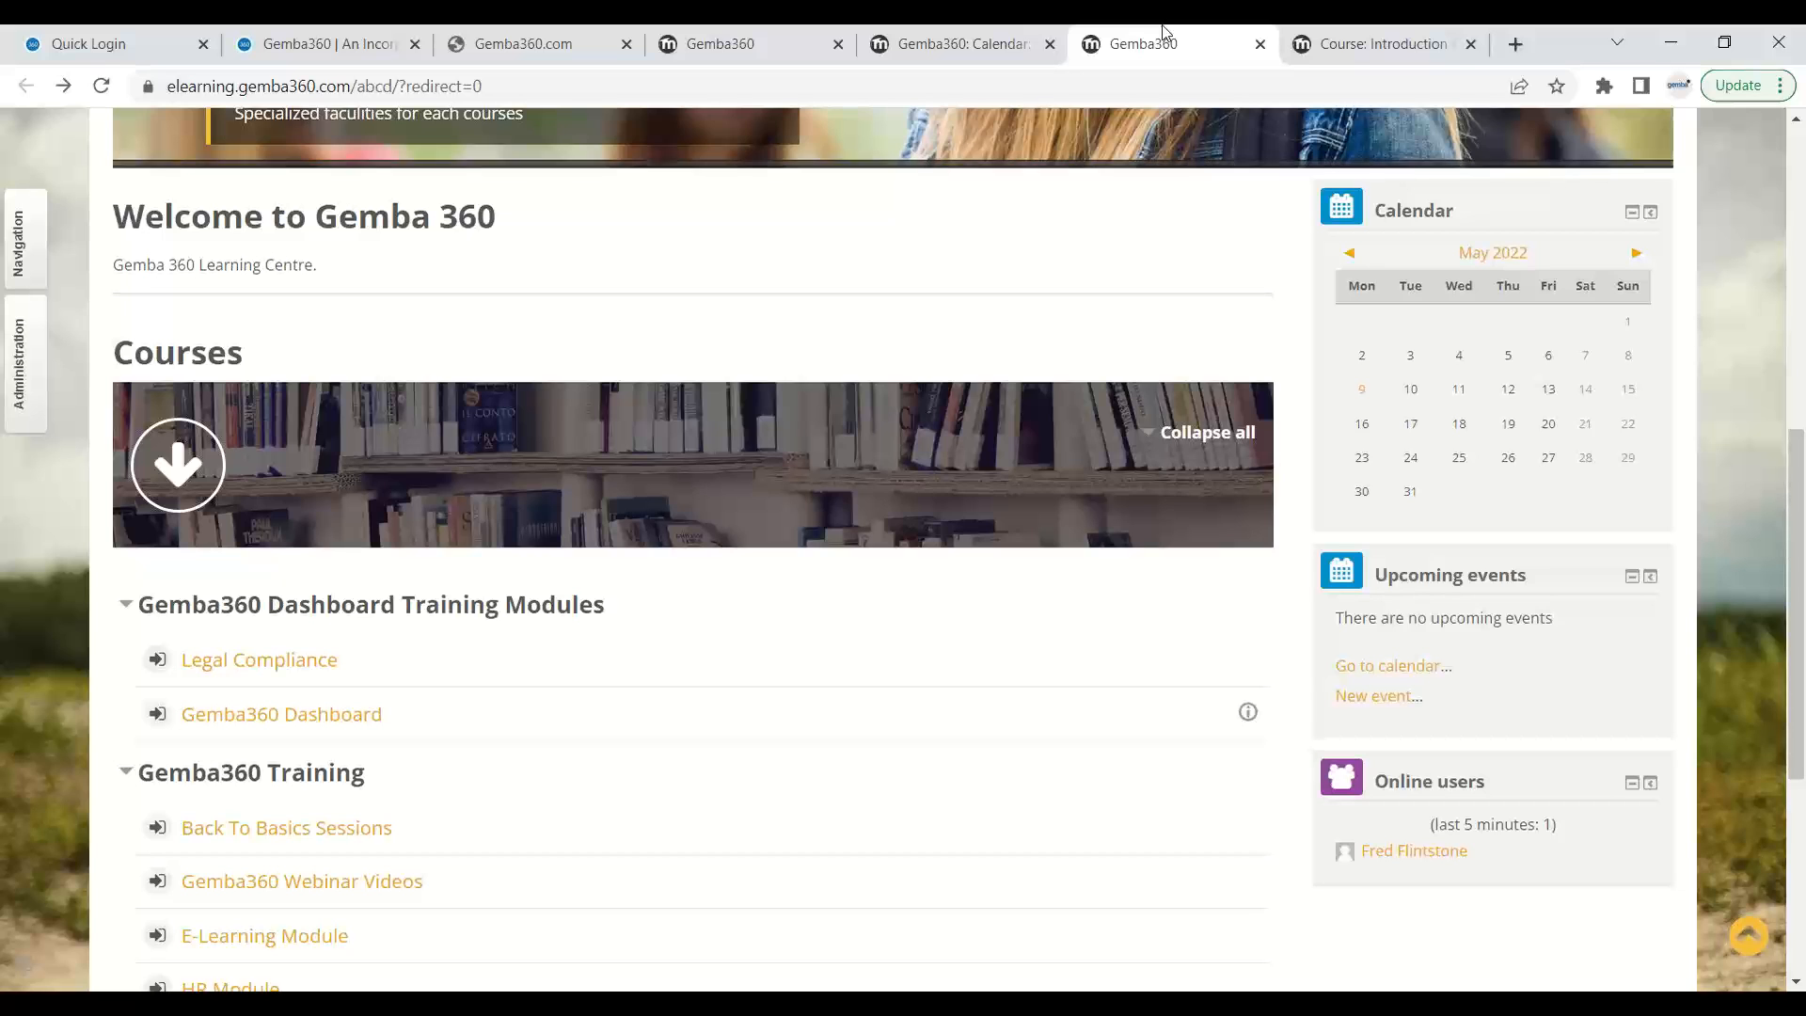
pyautogui.click(25, 381)
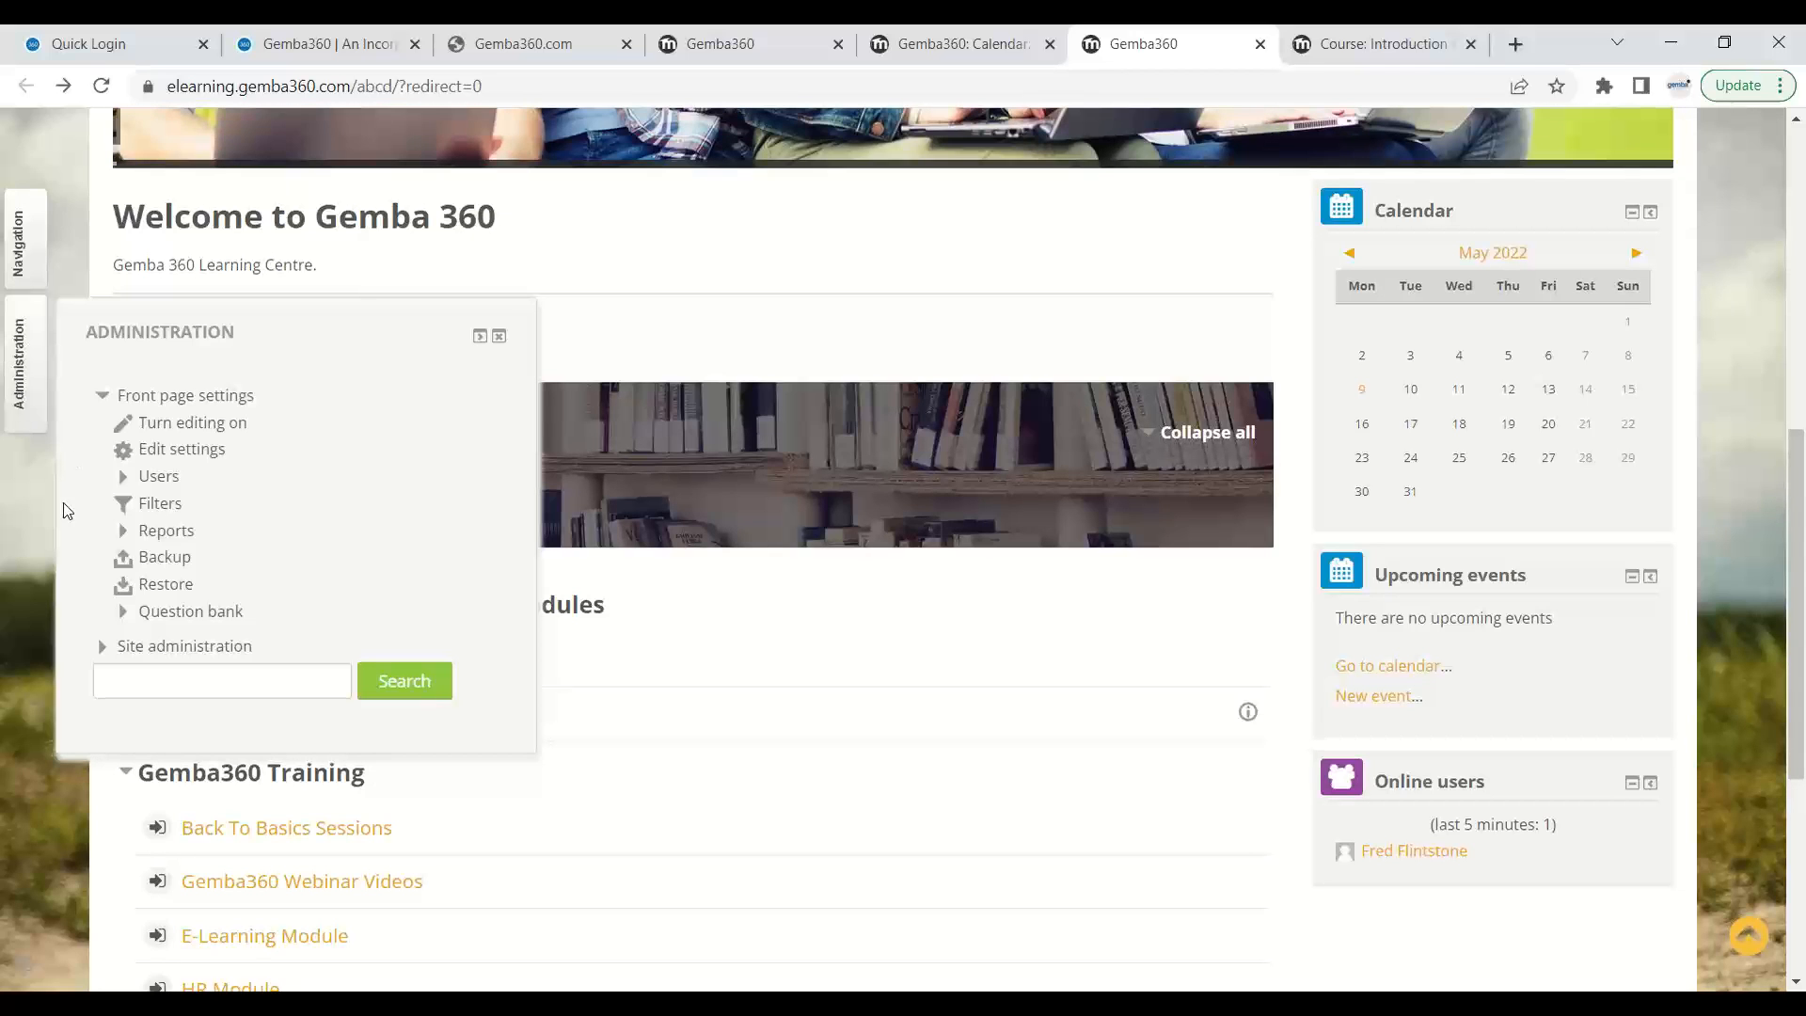
pyautogui.click(128, 538)
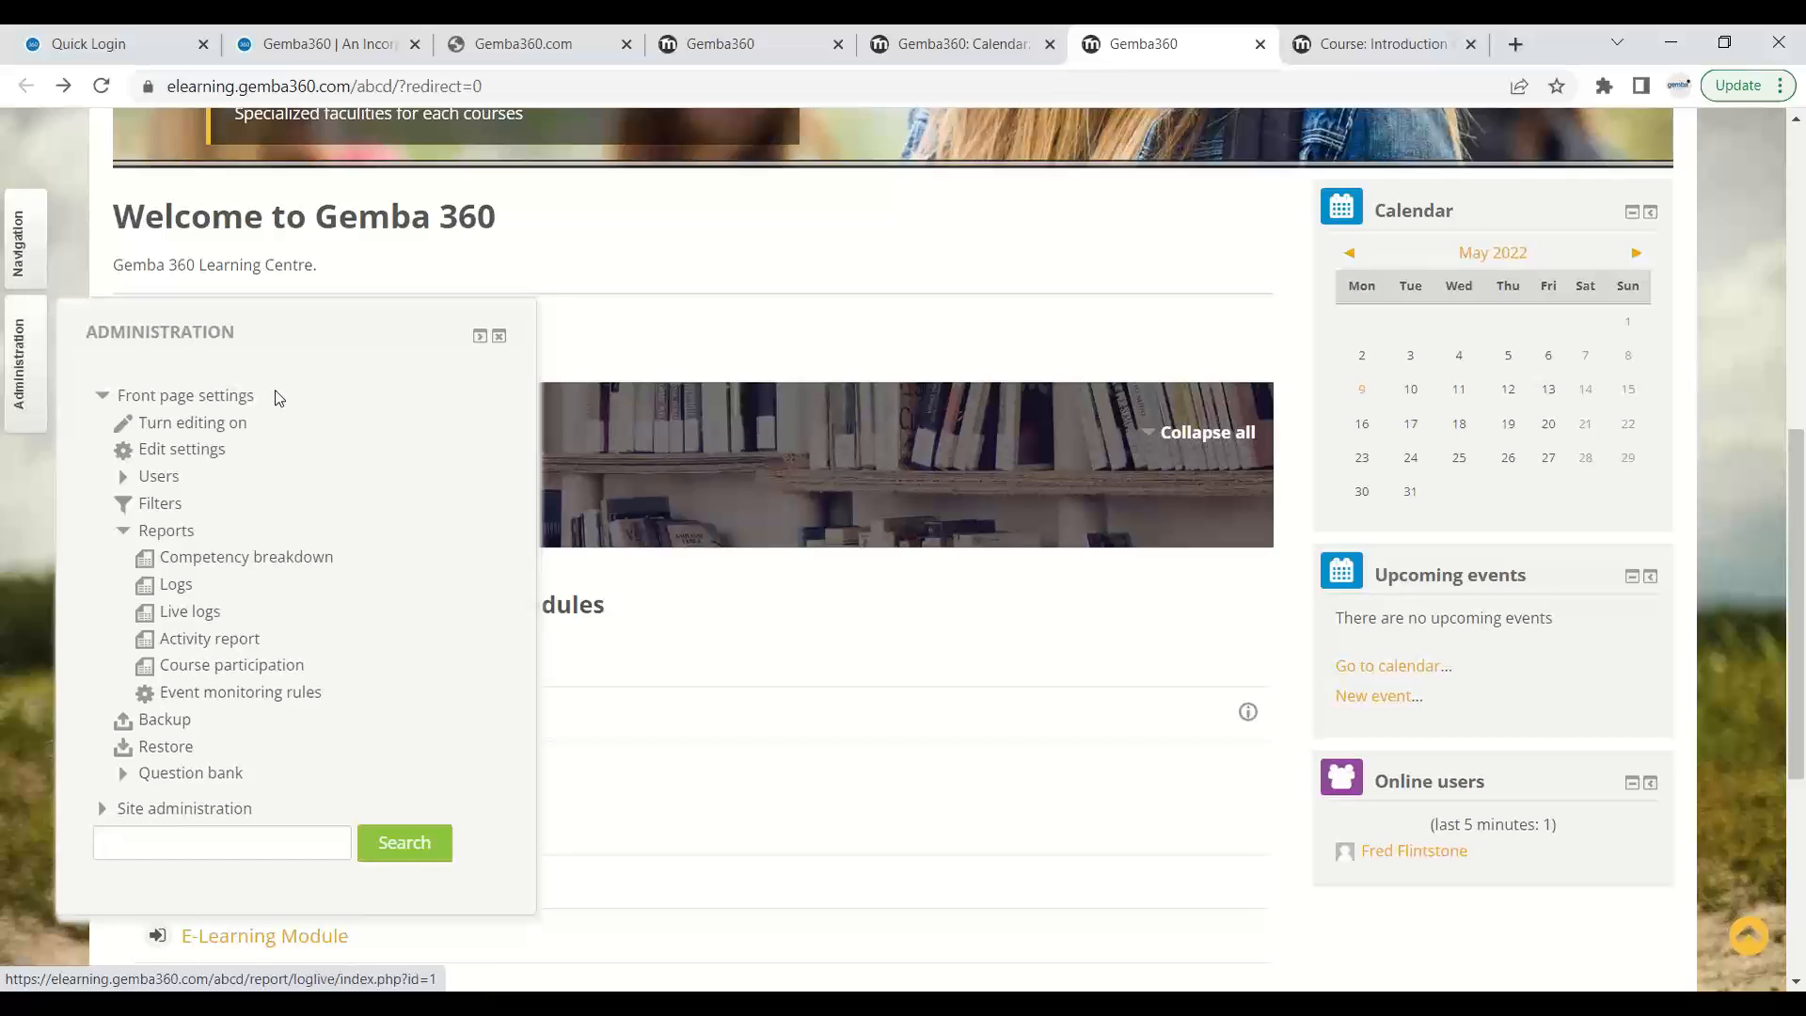
# - Review the dashboard, employee skill entry, Risk Management Training event form, course list and Introduction to Risk Management course, ending on the dashboard
pyautogui.click(312, 43)
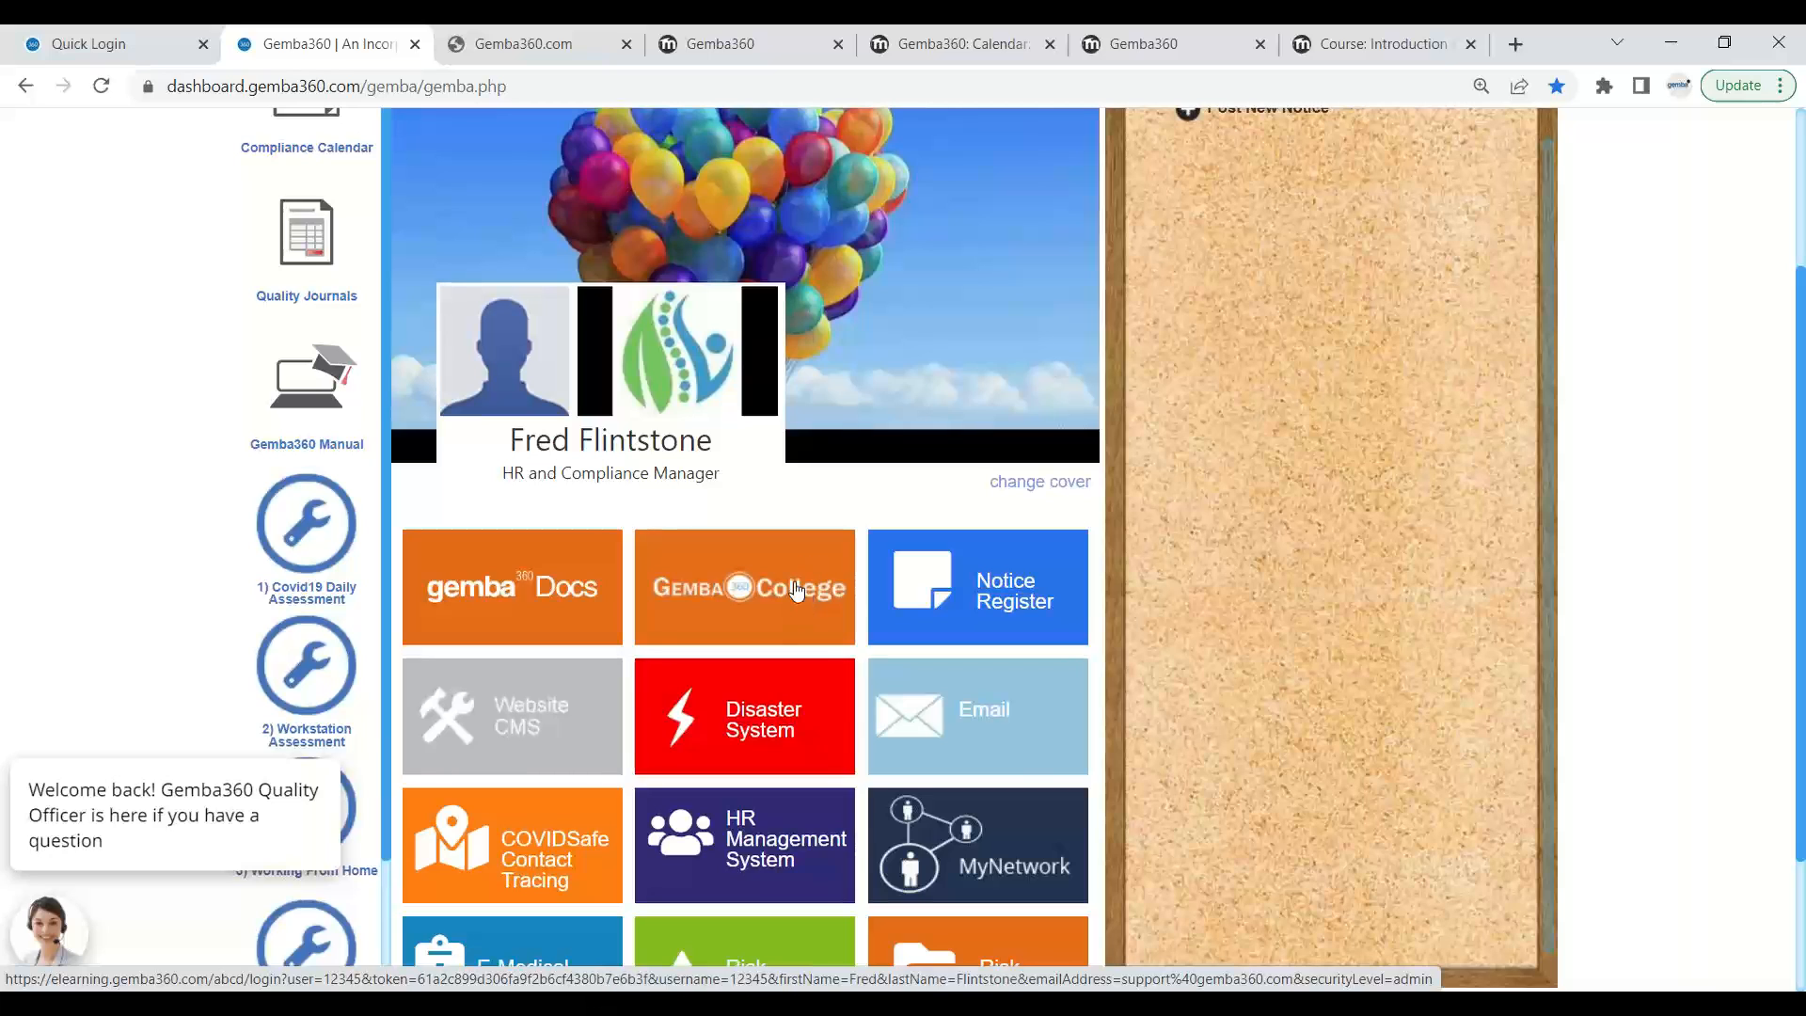
pyautogui.click(524, 33)
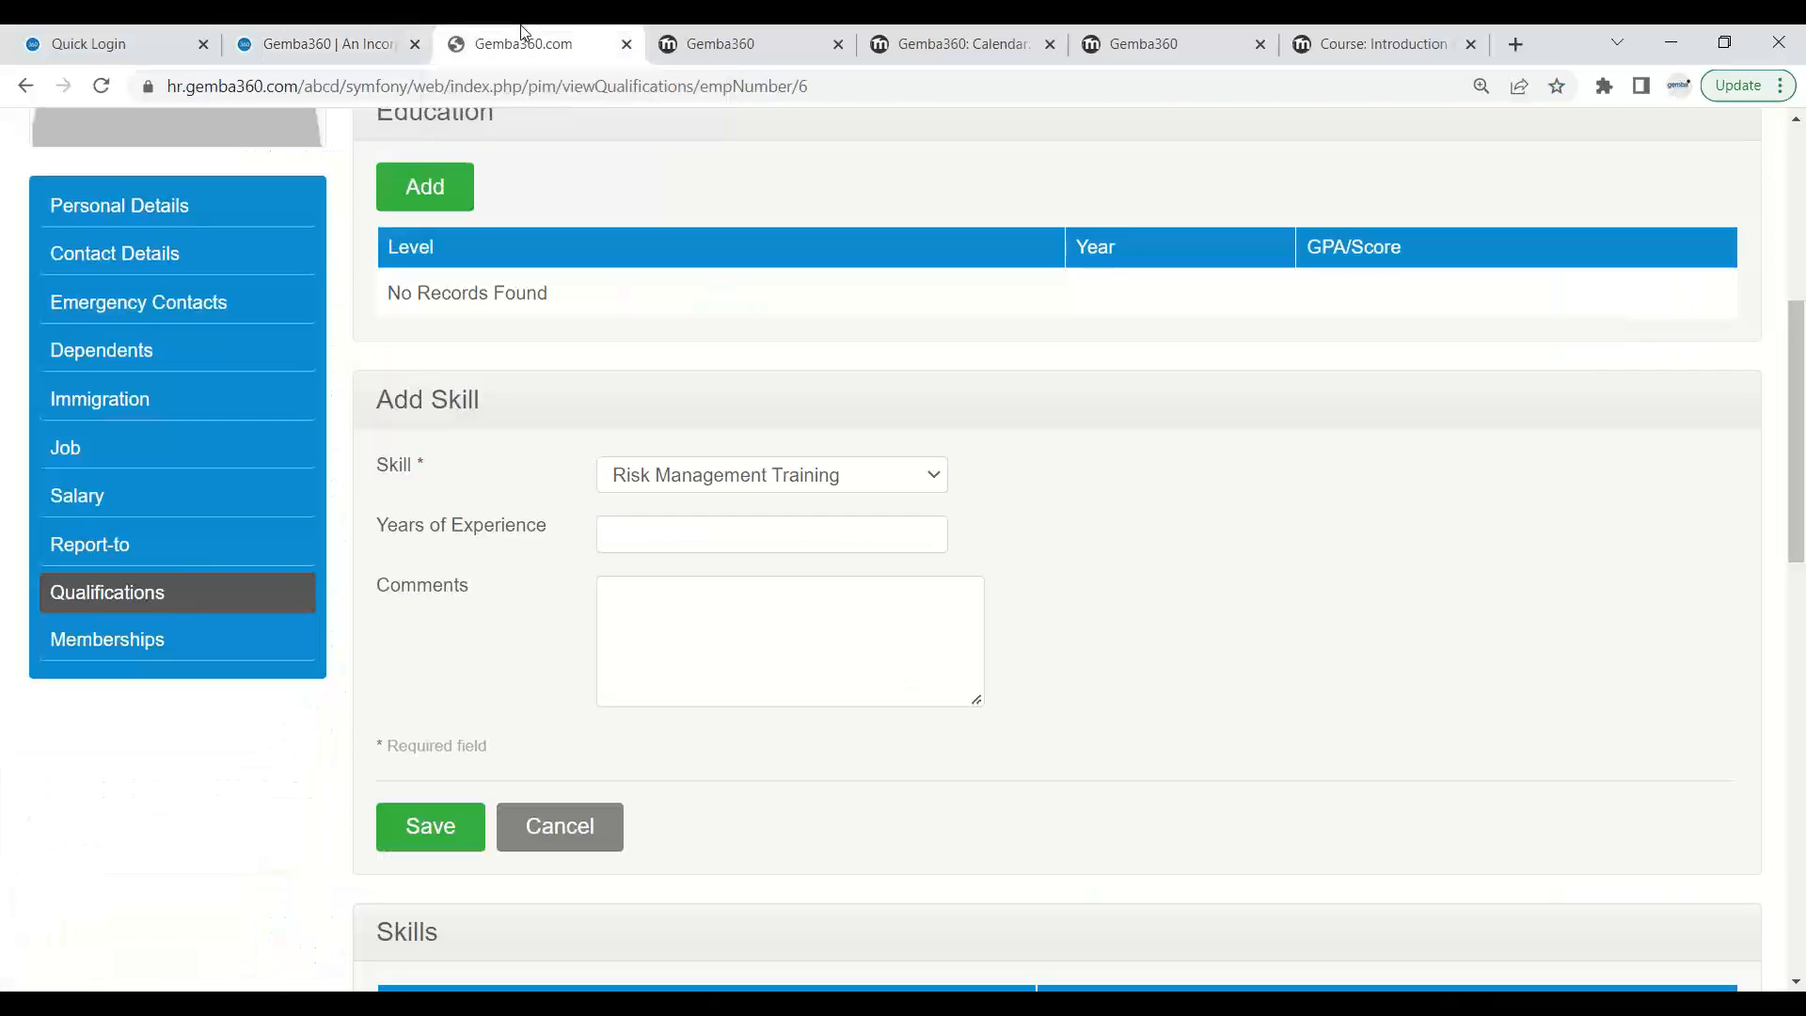
pyautogui.click(706, 36)
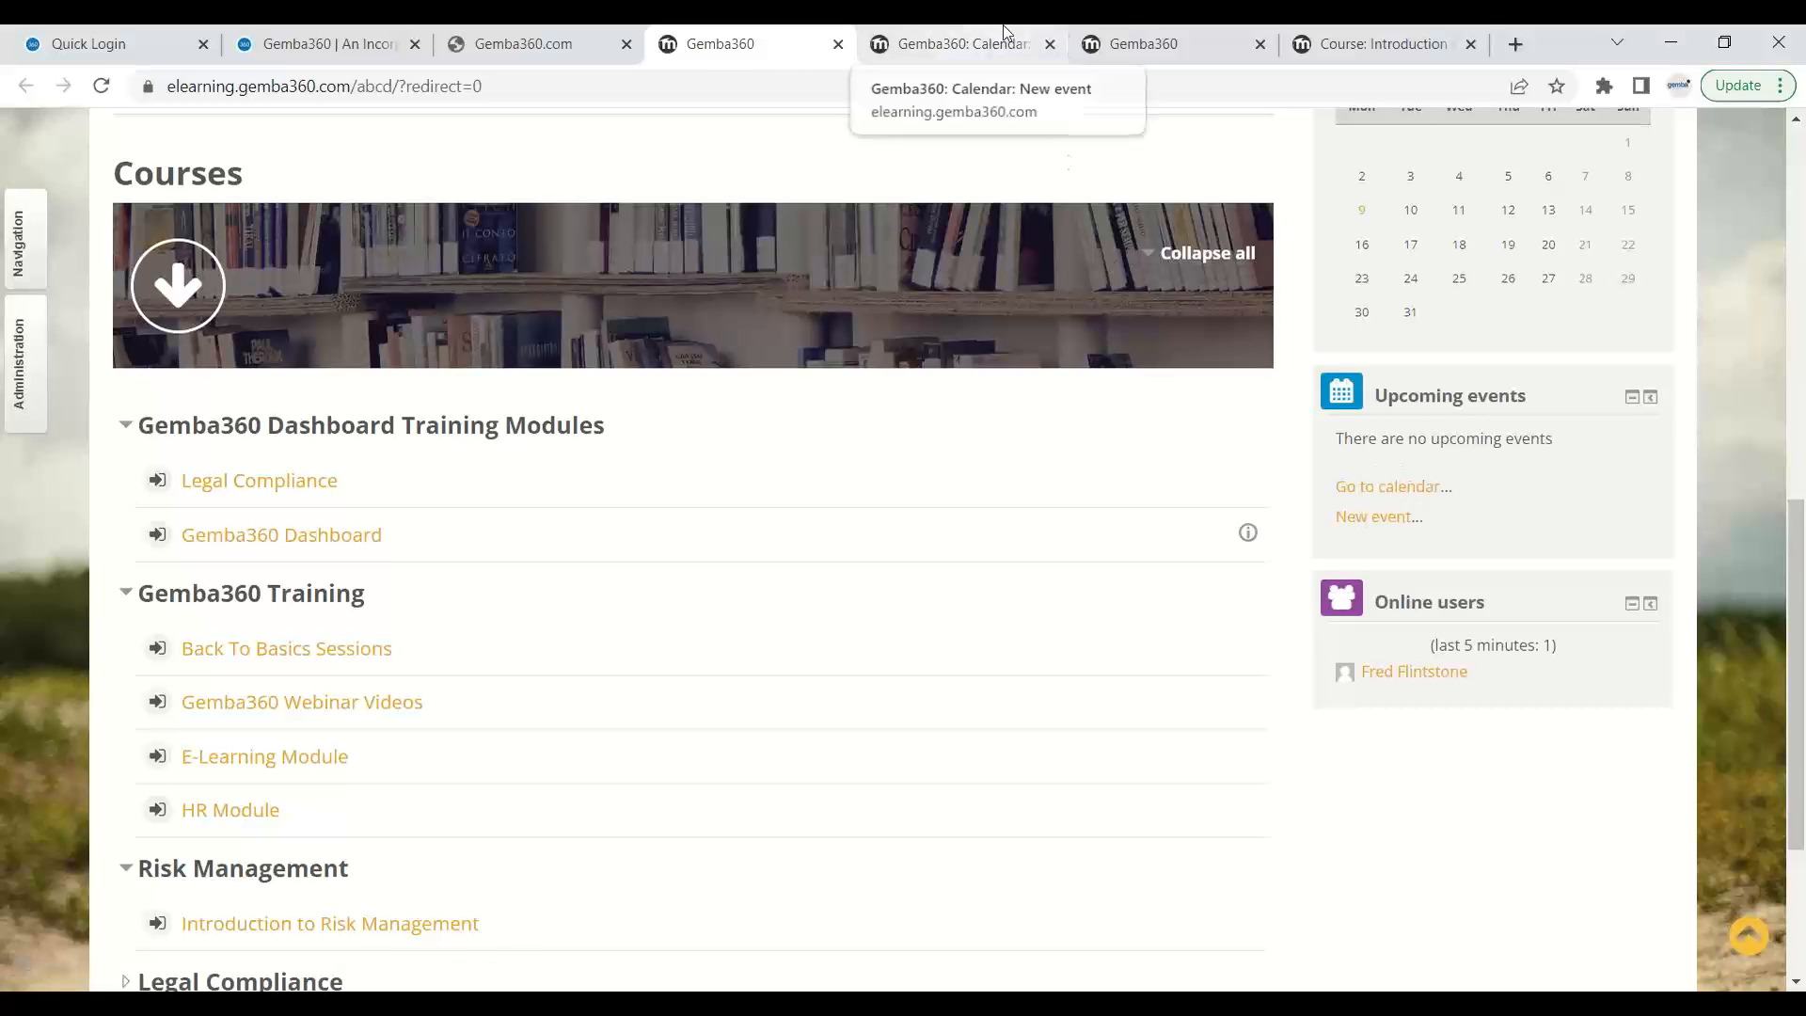
pyautogui.click(976, 37)
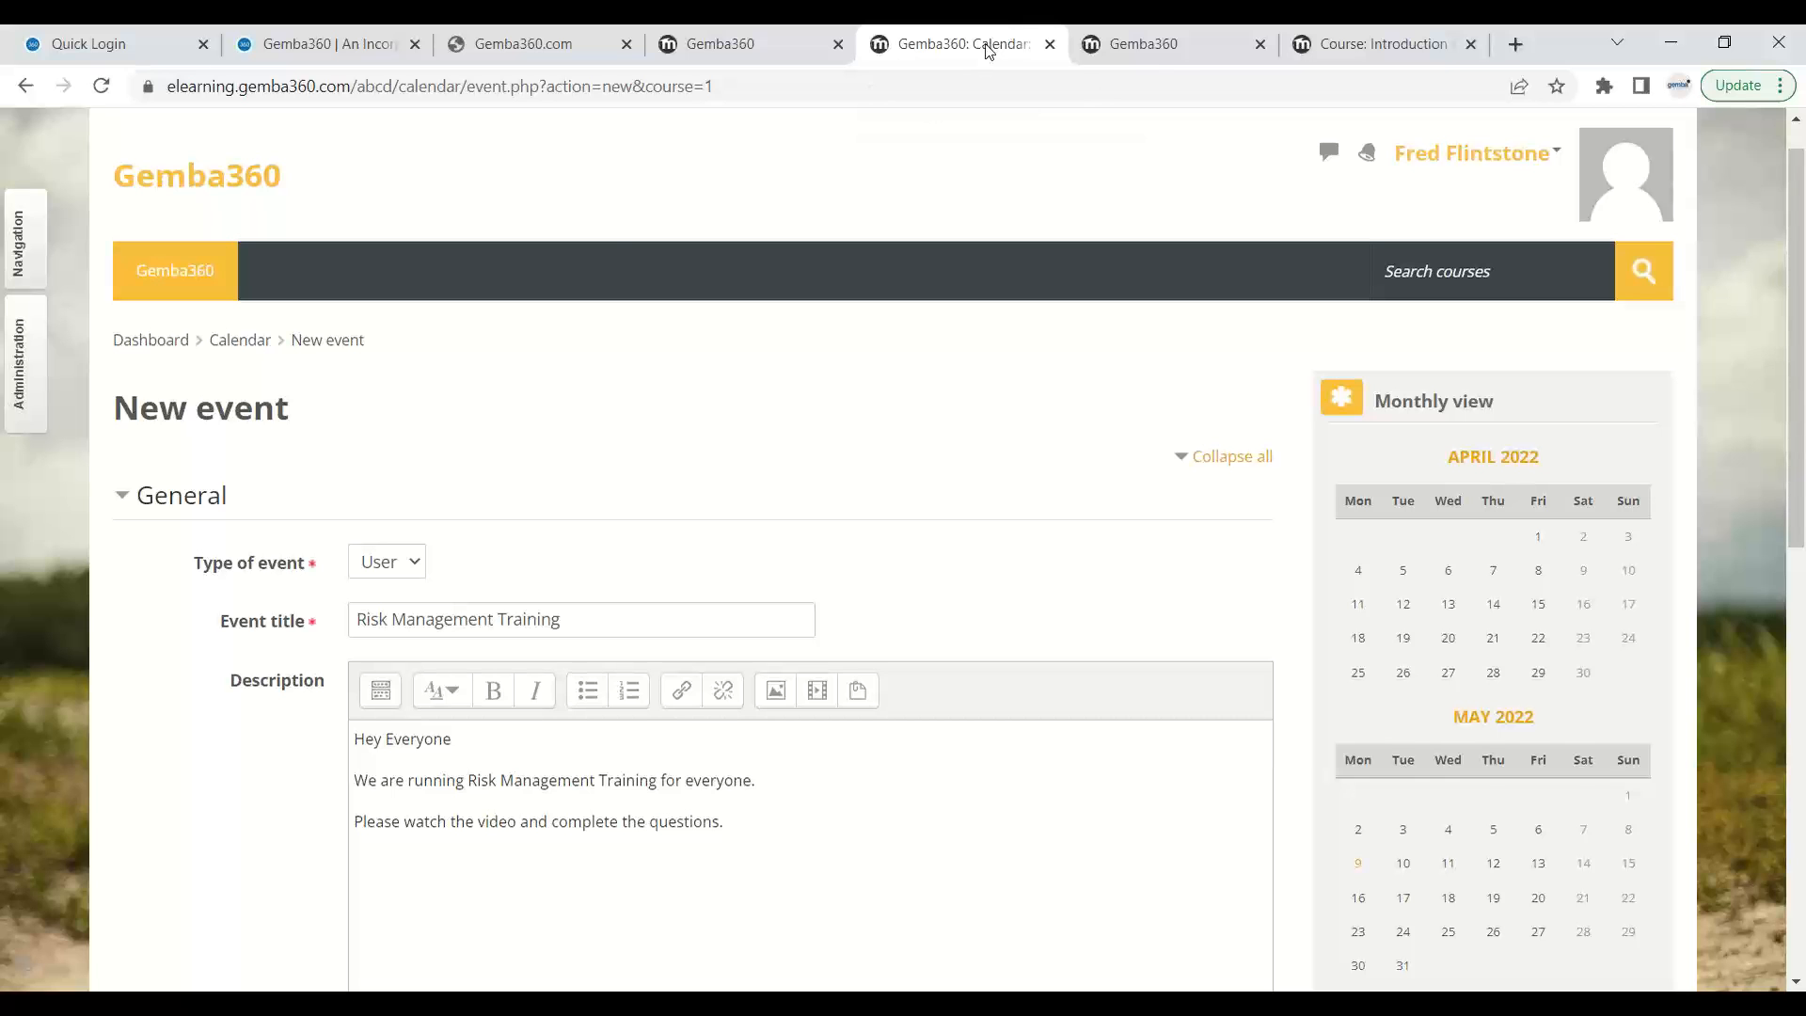
pyautogui.click(1124, 43)
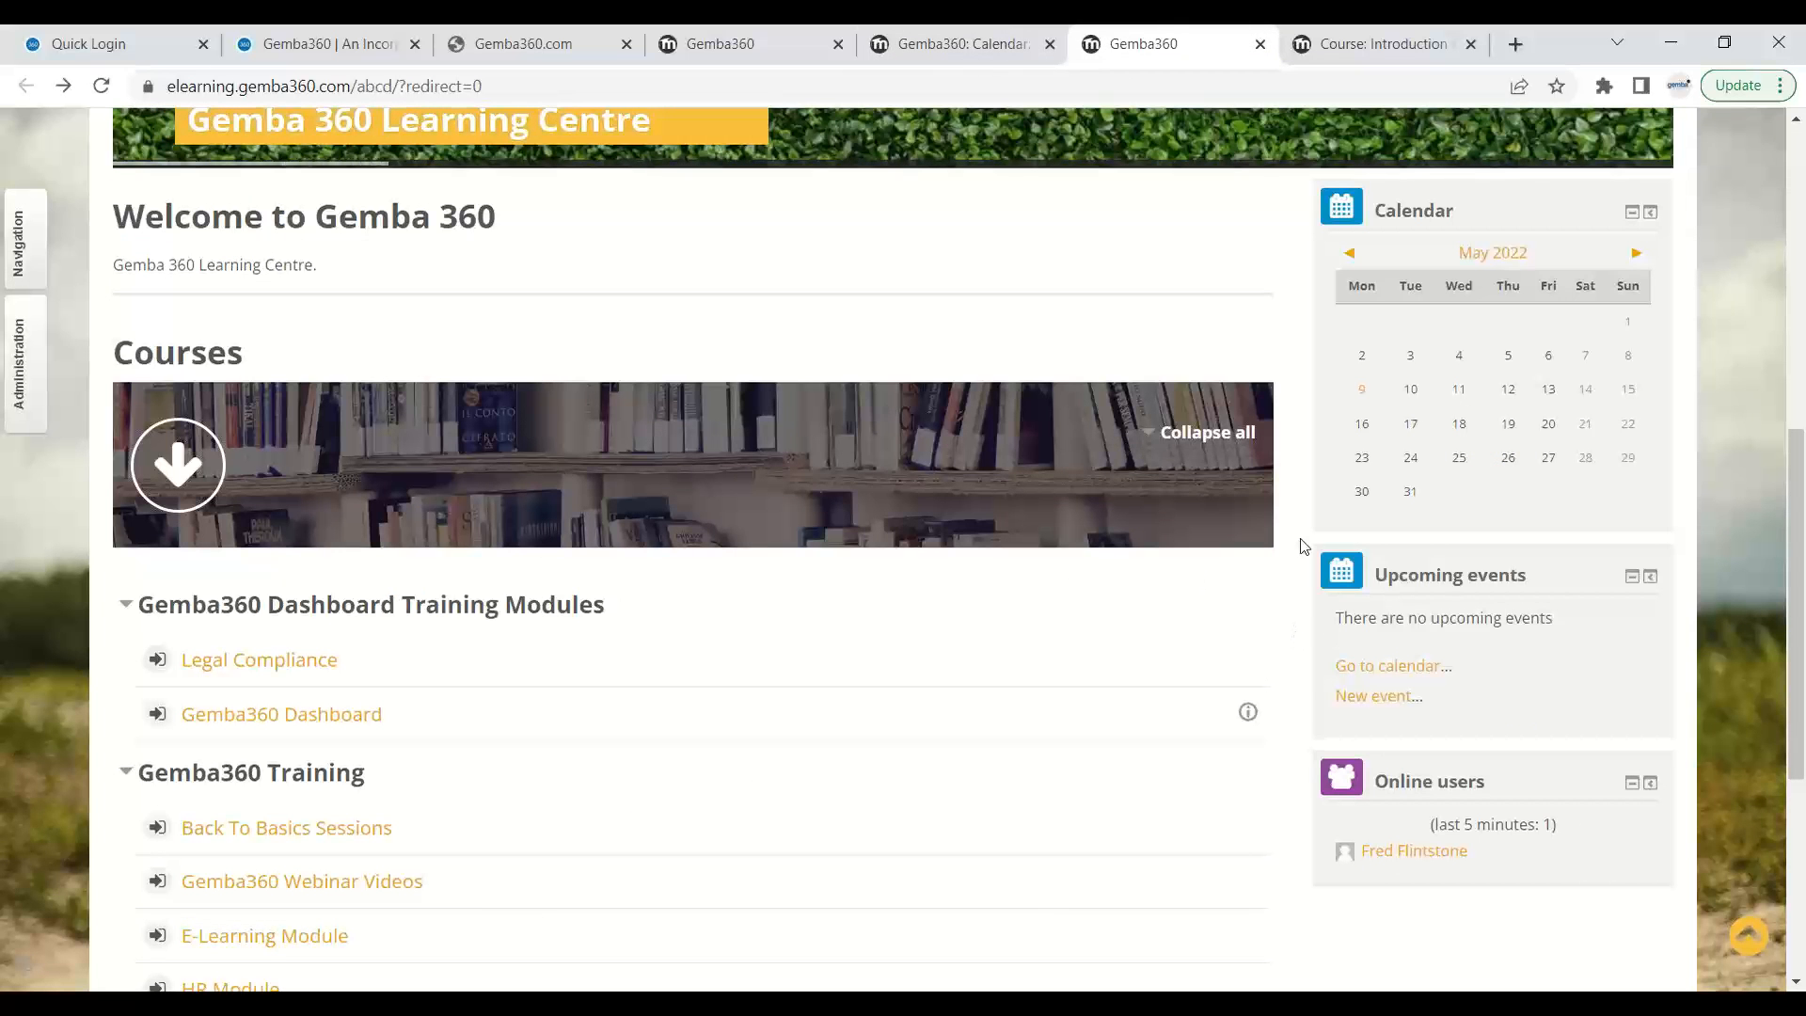
pyautogui.scroll(-1, 411, 769)
pyautogui.scroll(-1, 411, 770)
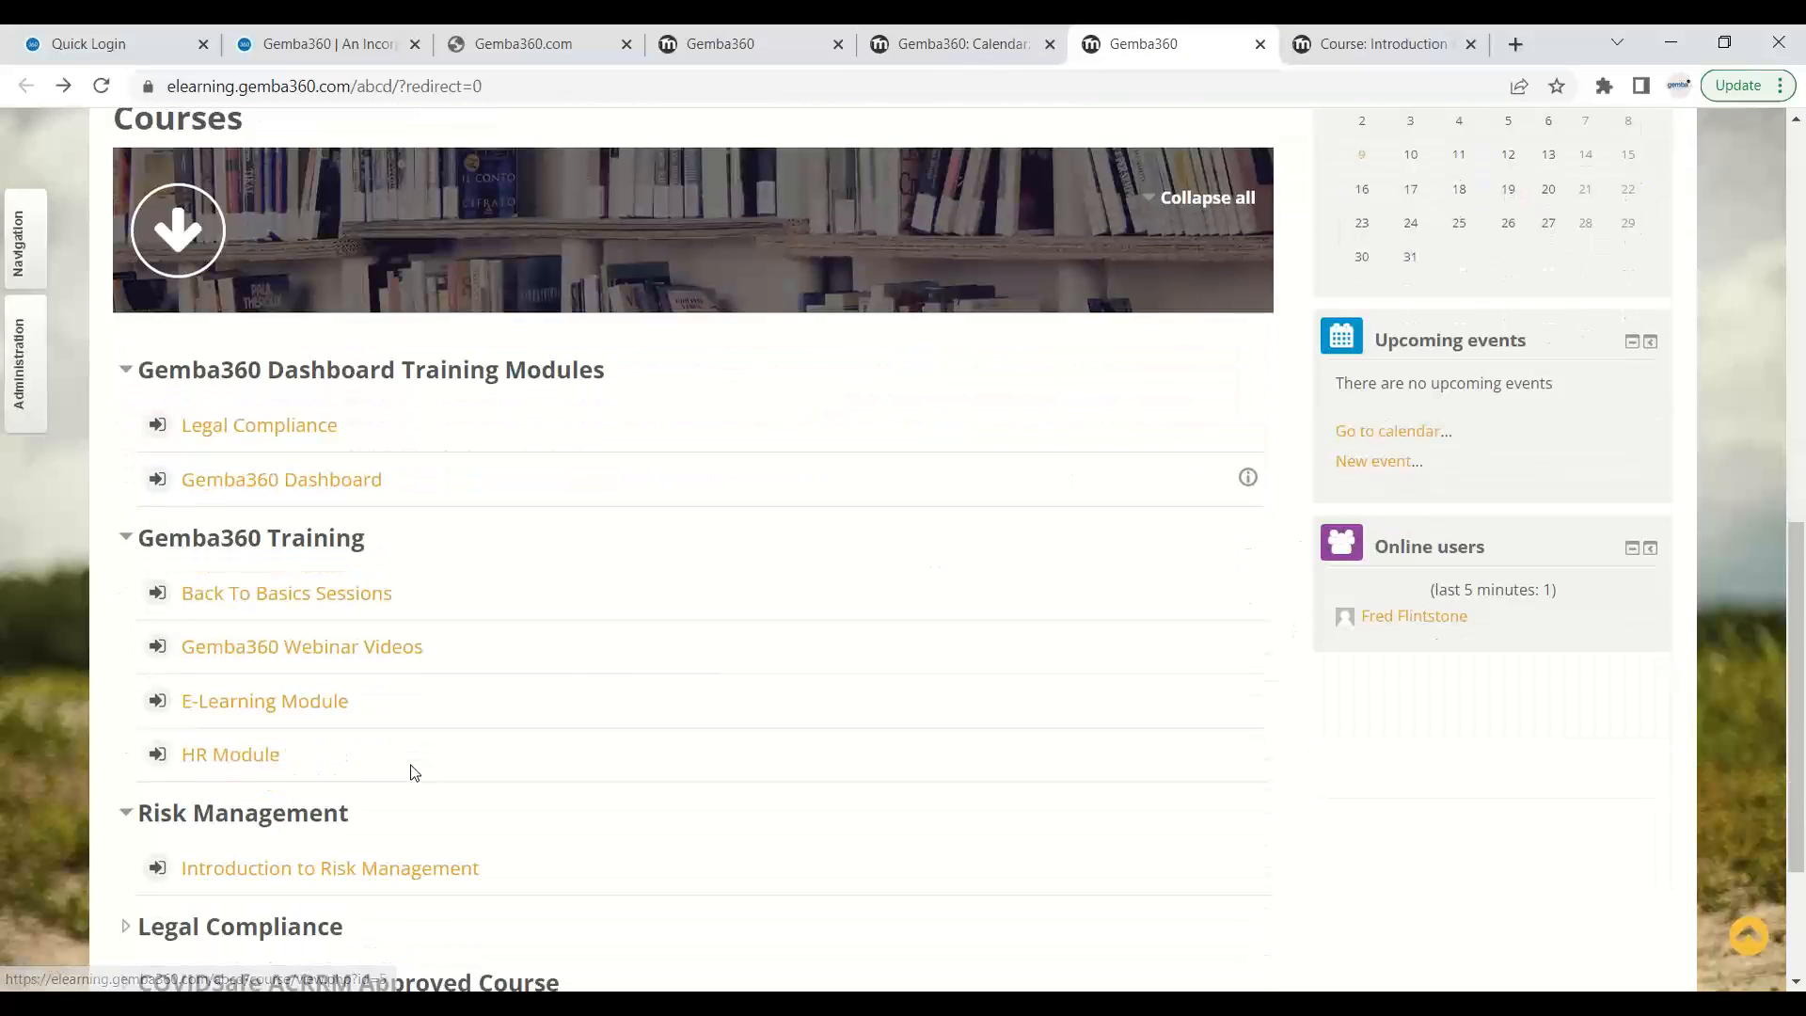
pyautogui.click(1345, 36)
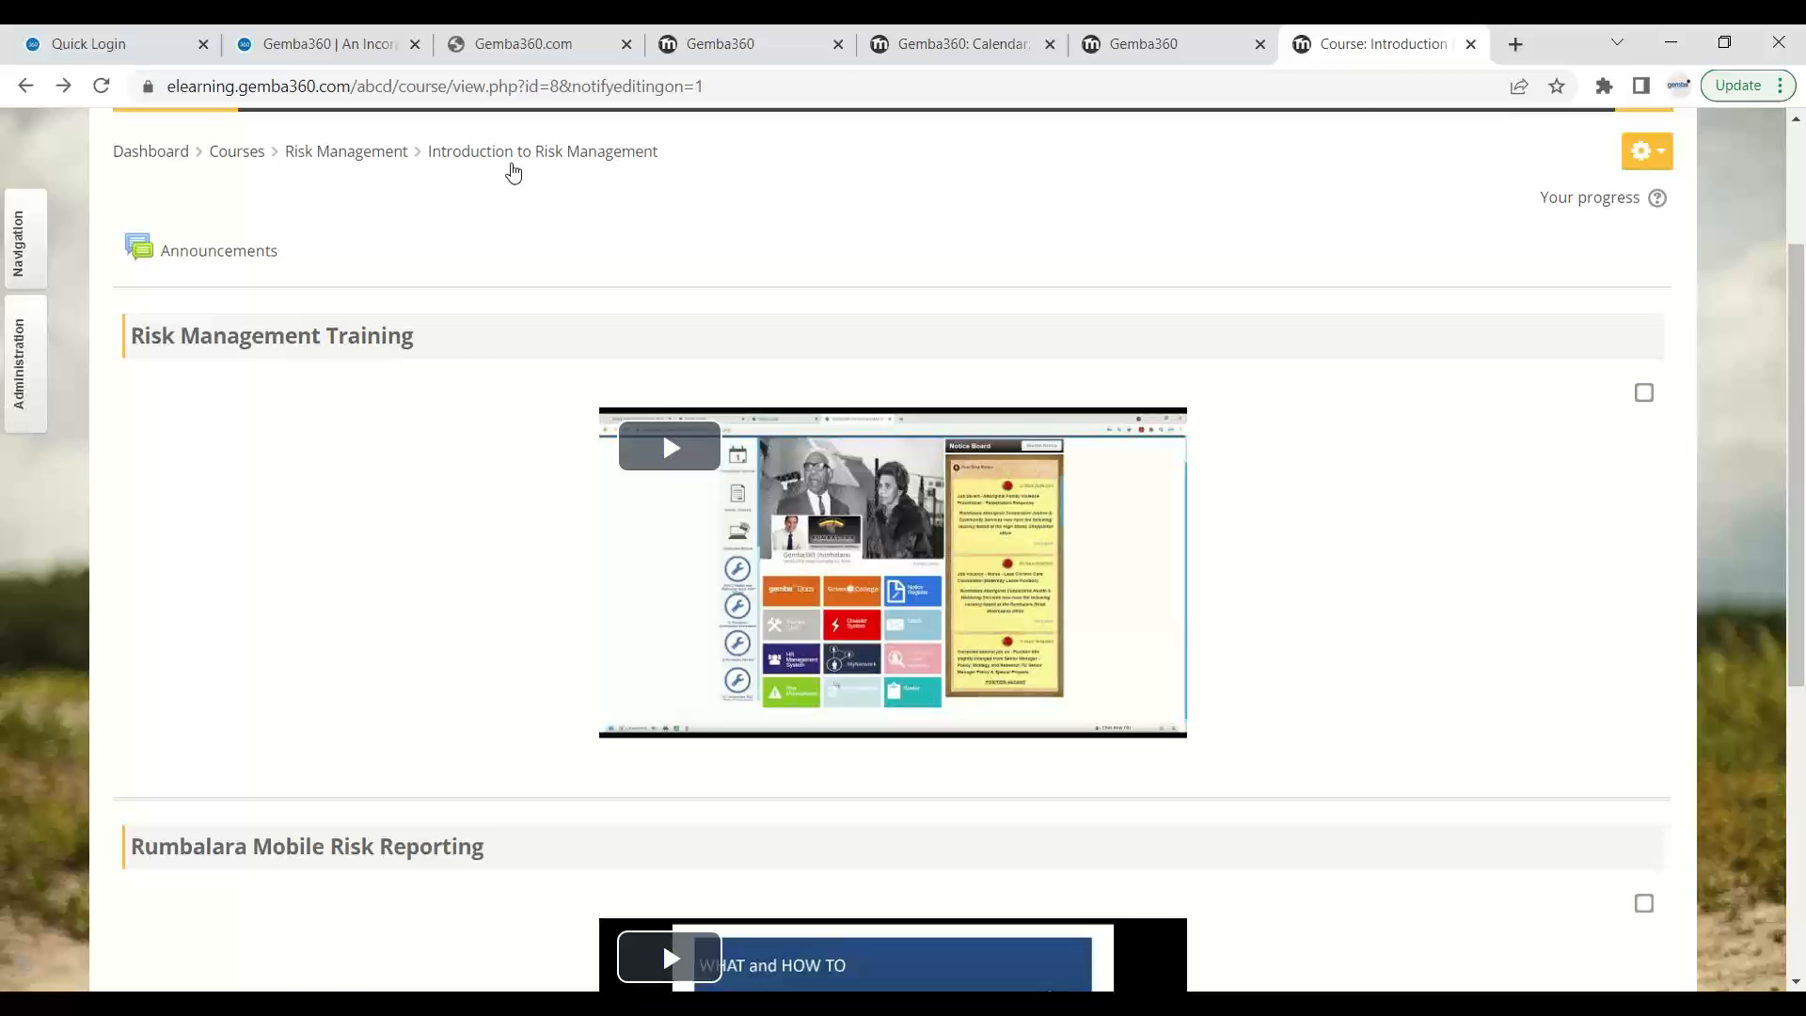
pyautogui.click(357, 41)
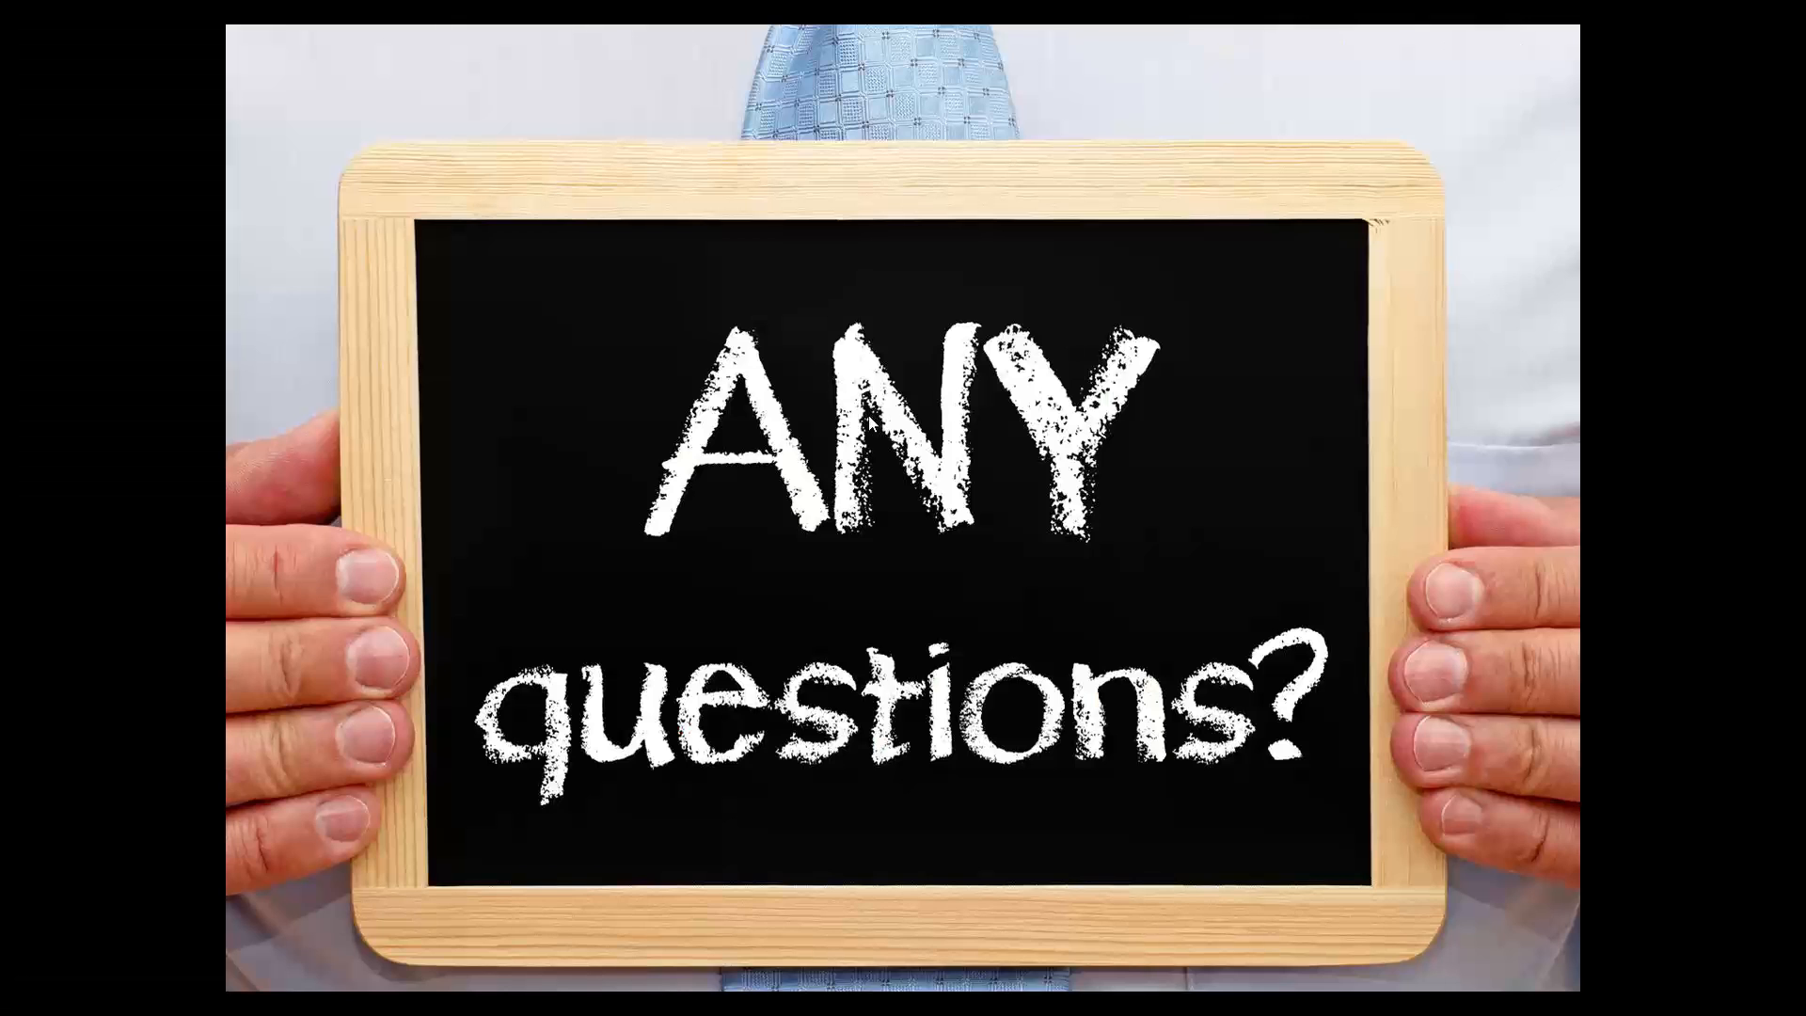
pyautogui.click(870, 416)
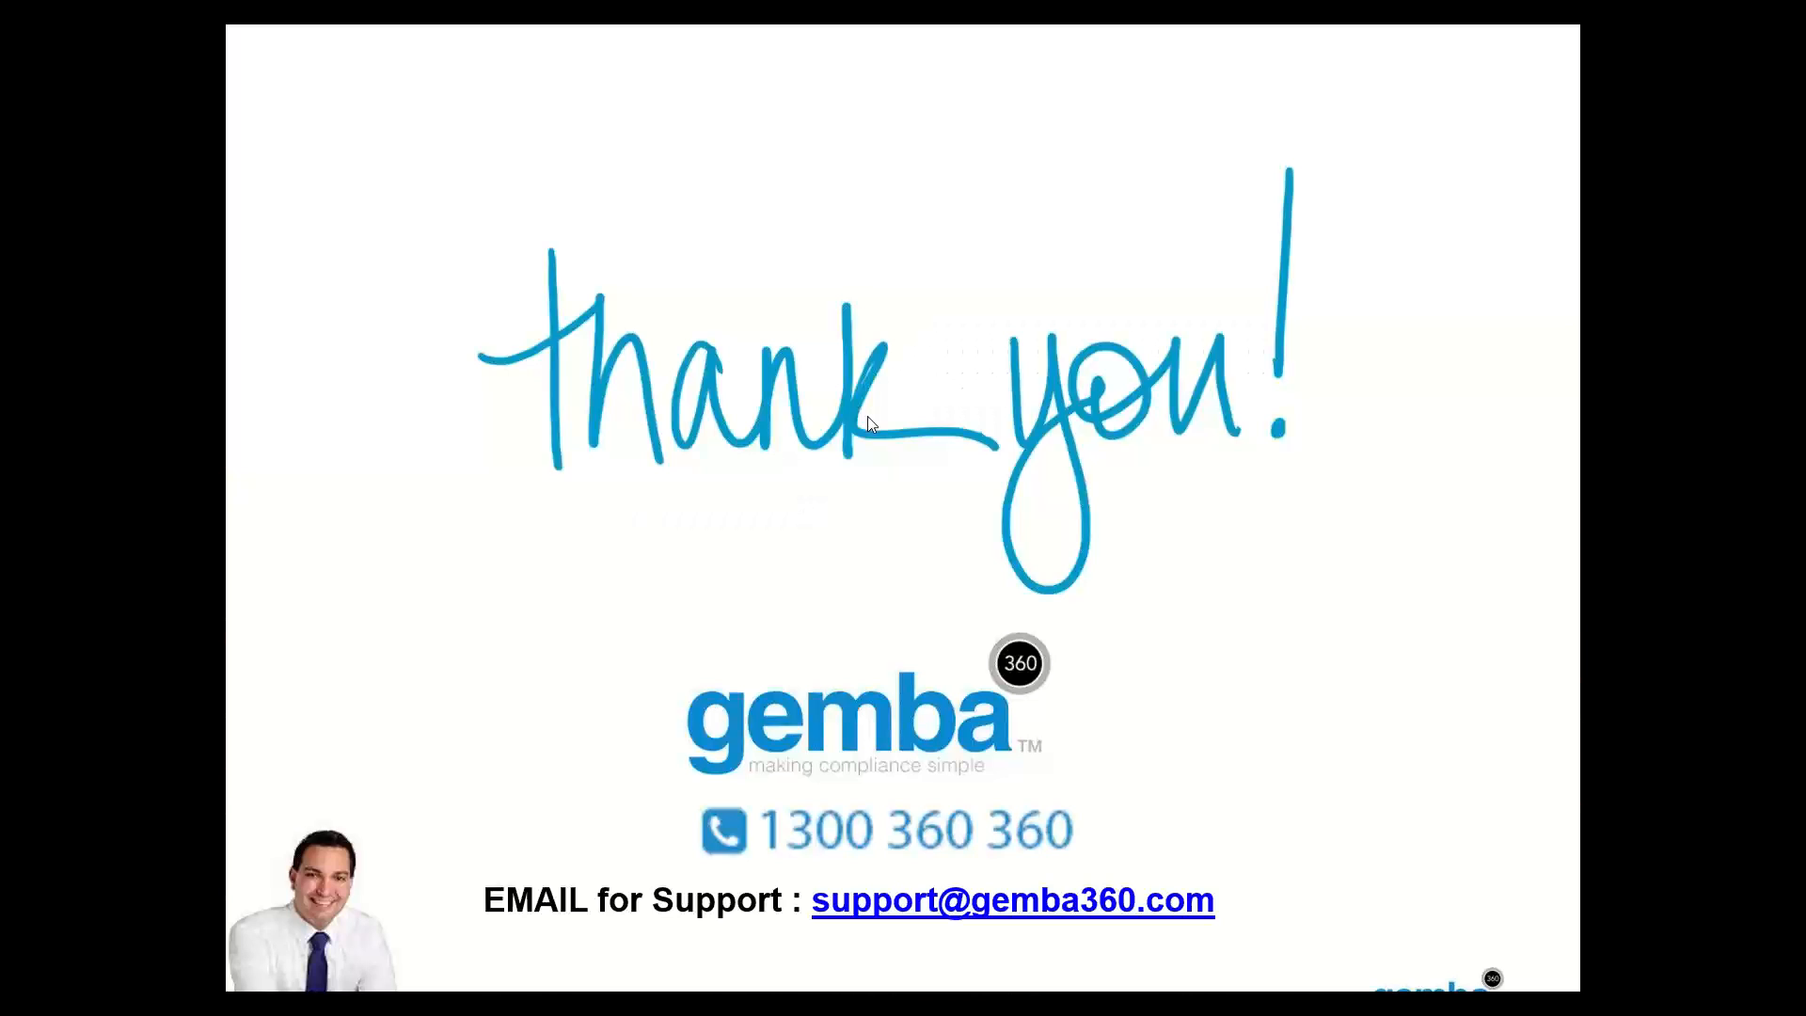